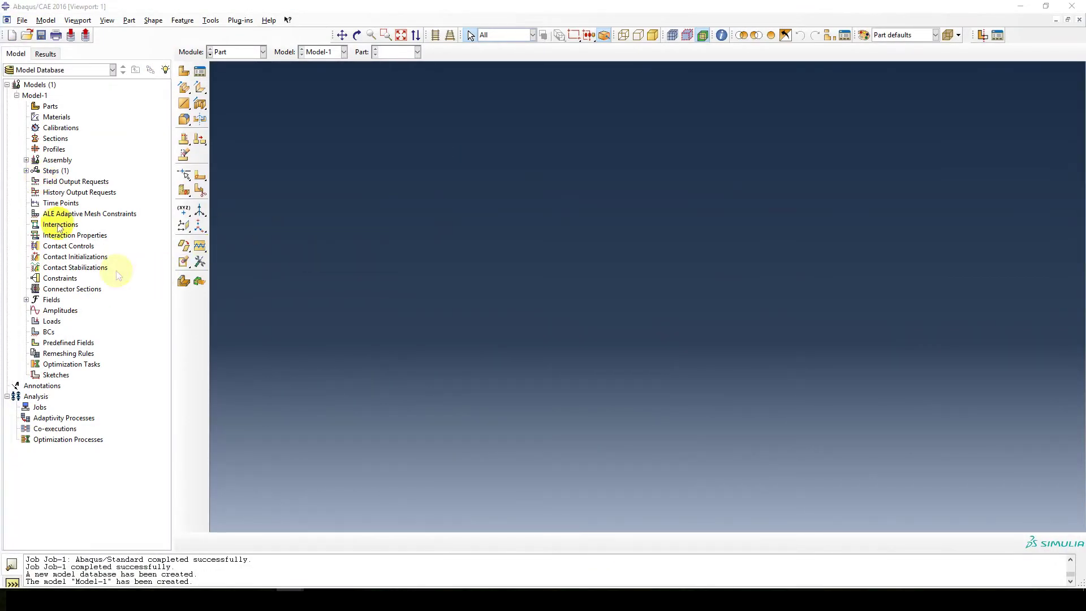
Step: Start a new 2D planar deformable wire part named truss
double_click(50, 107)
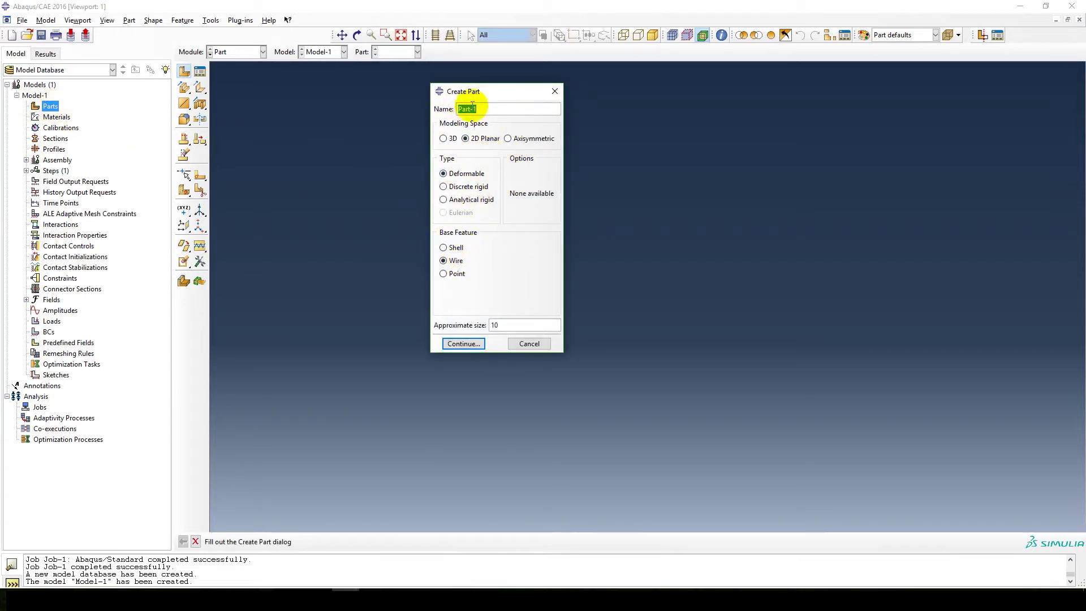
click(493, 110)
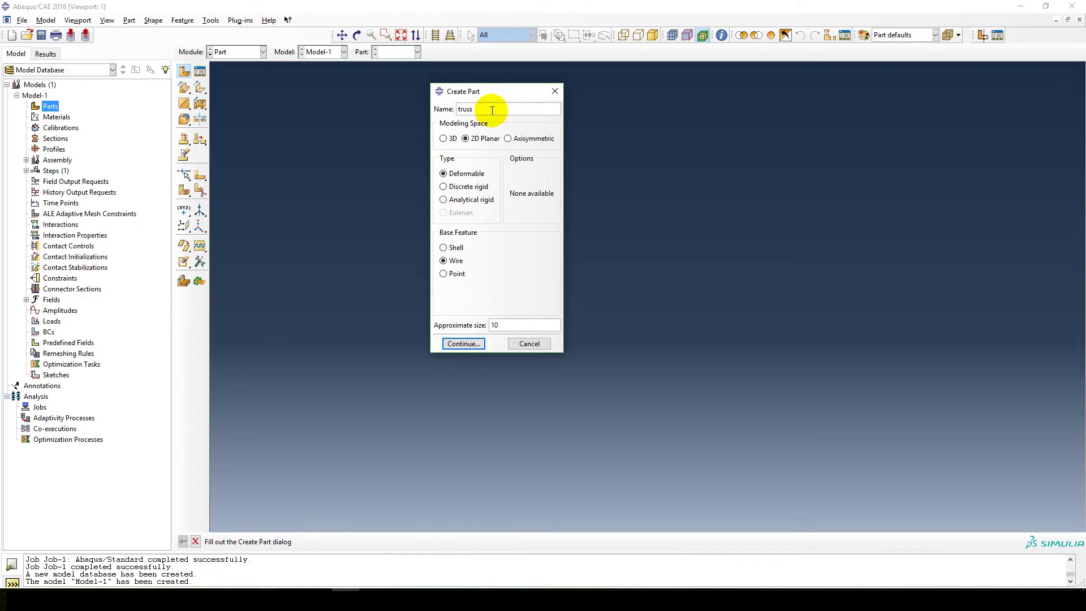
click(463, 344)
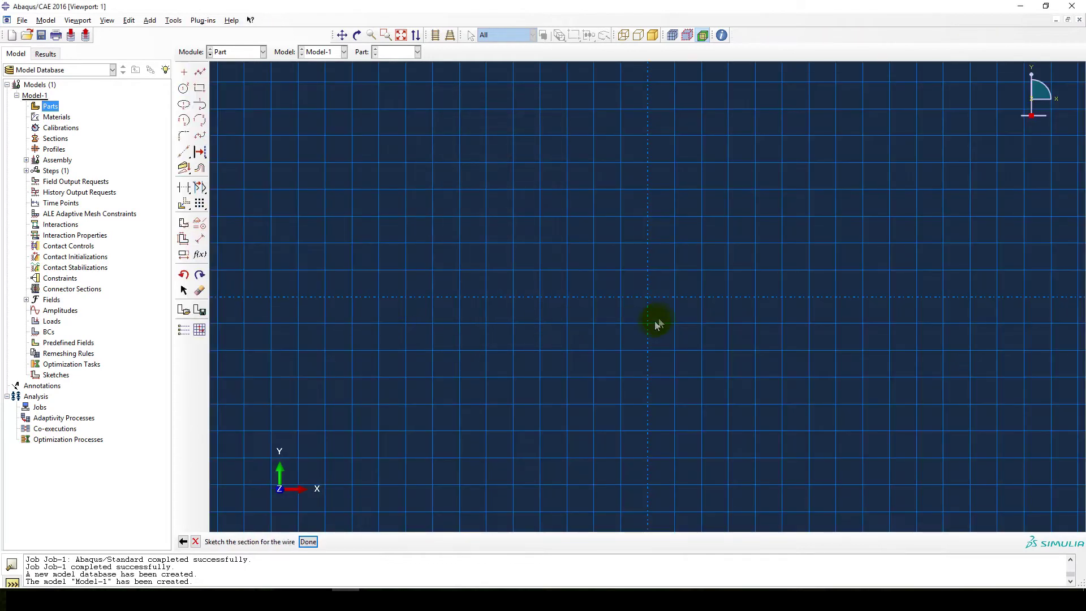
Step: Sketch a closed triangle through (0,0), (2,0) and (1,1.2), then finish the part
click(199, 72)
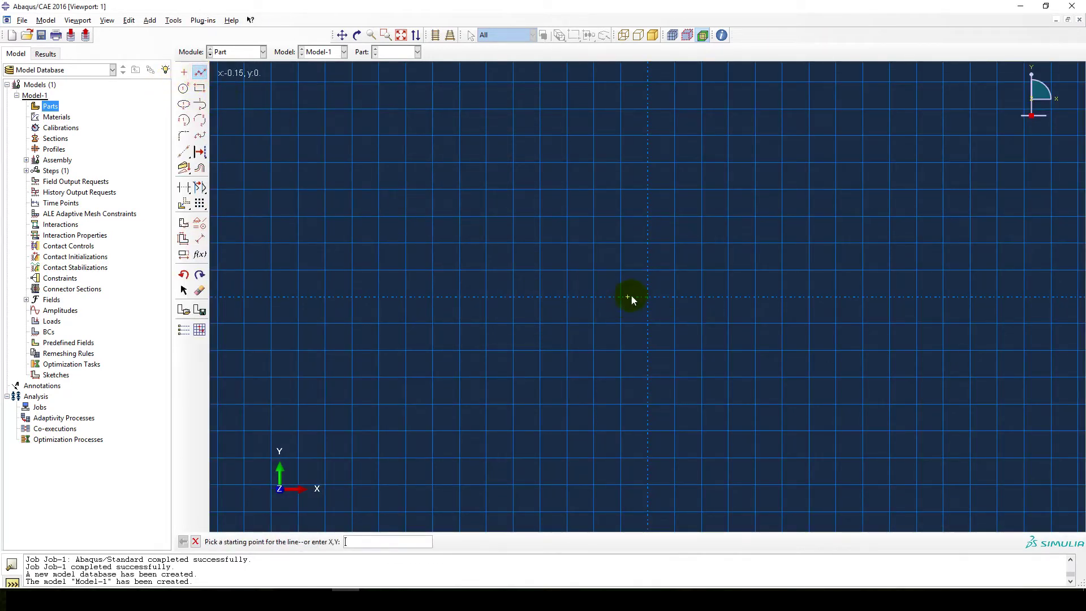
click(648, 296)
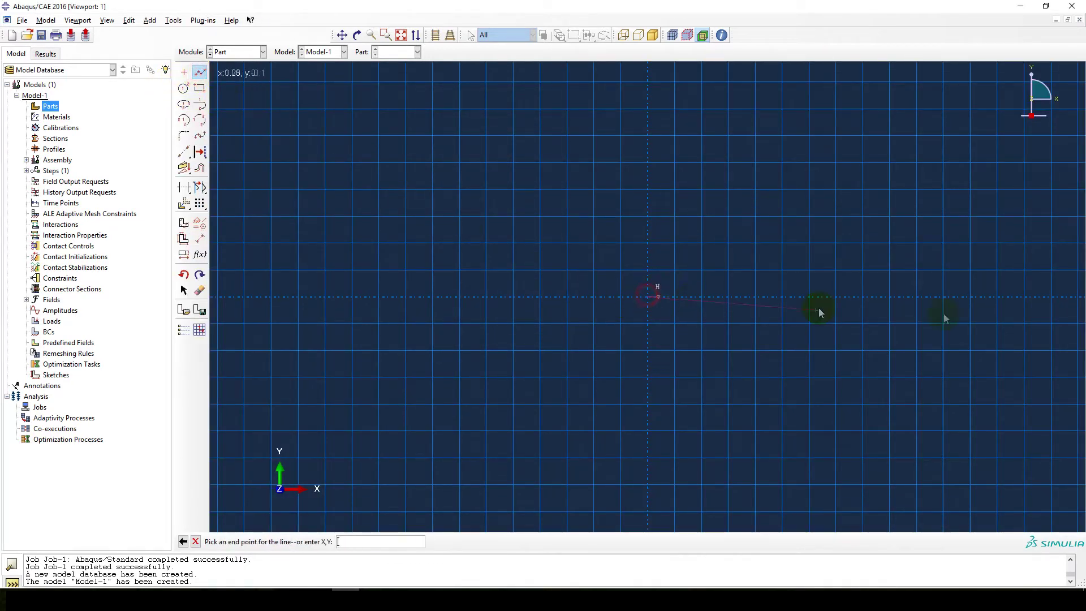
click(916, 296)
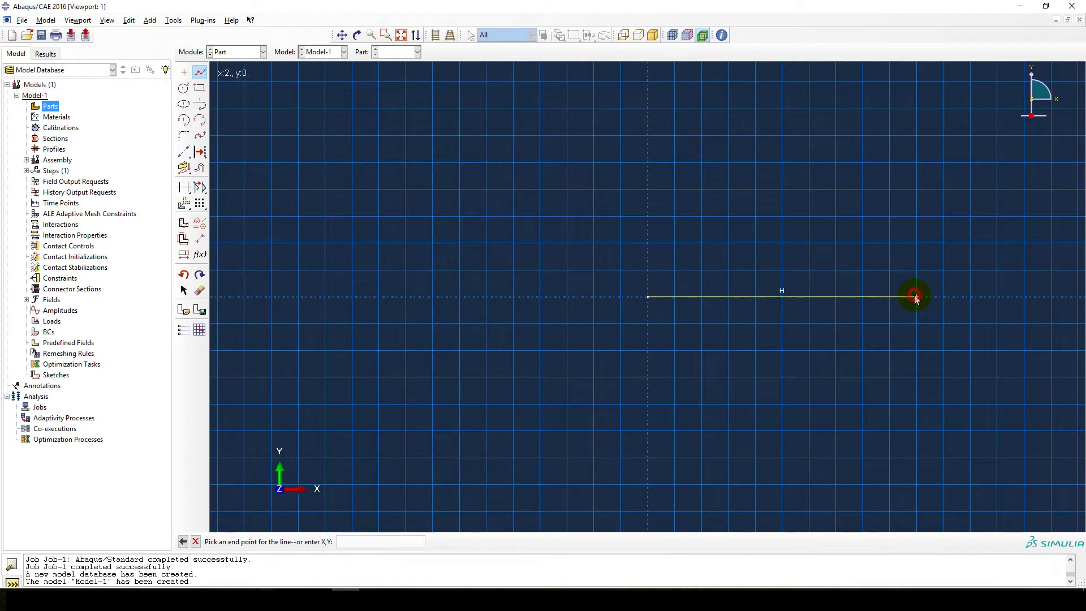
click(782, 136)
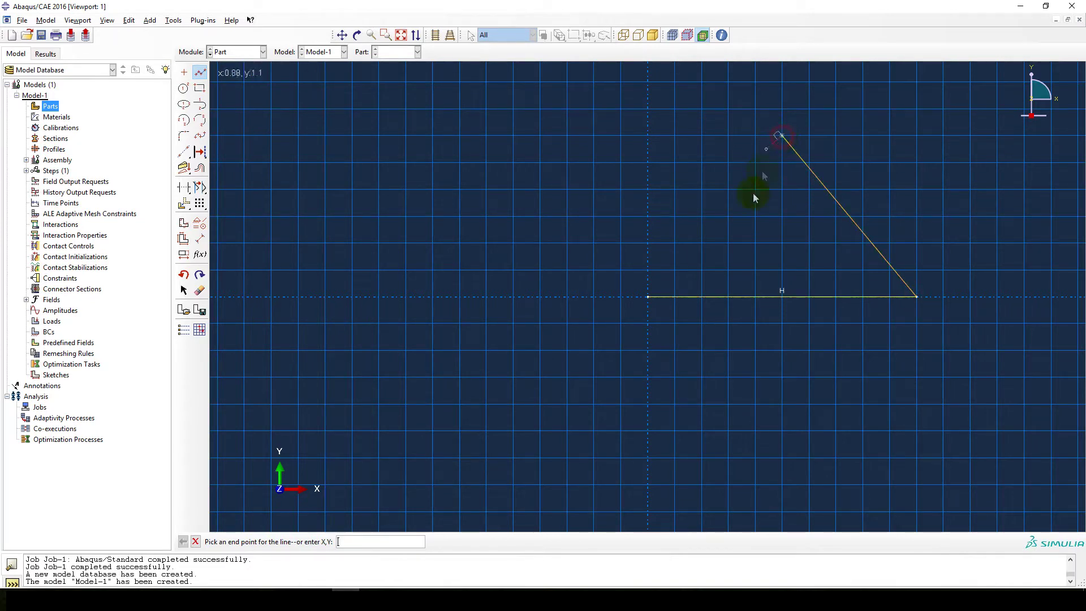
click(648, 297)
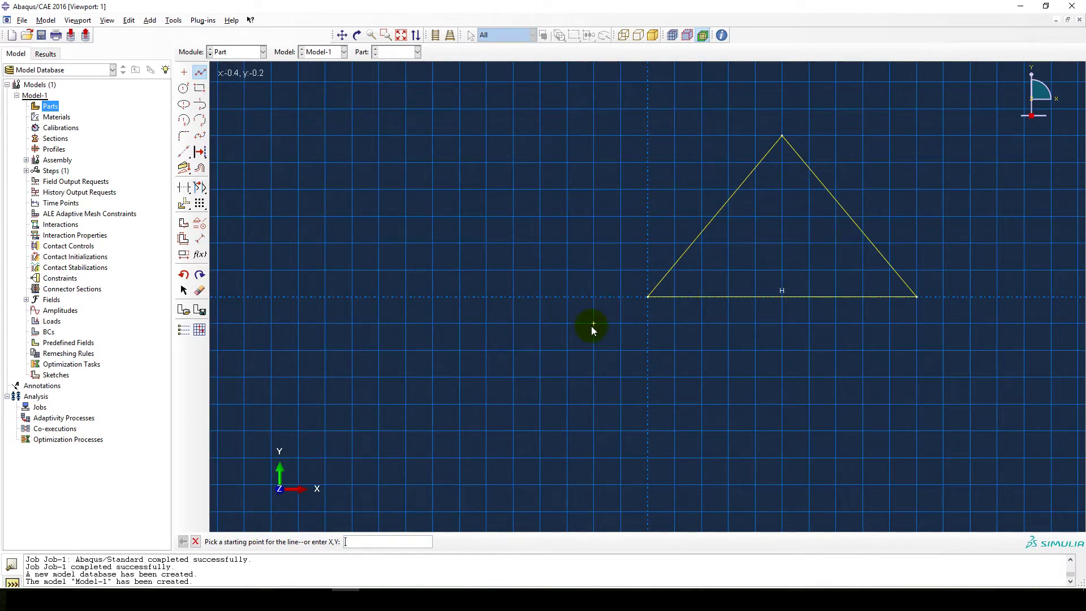
middle_click(565, 355)
click(315, 542)
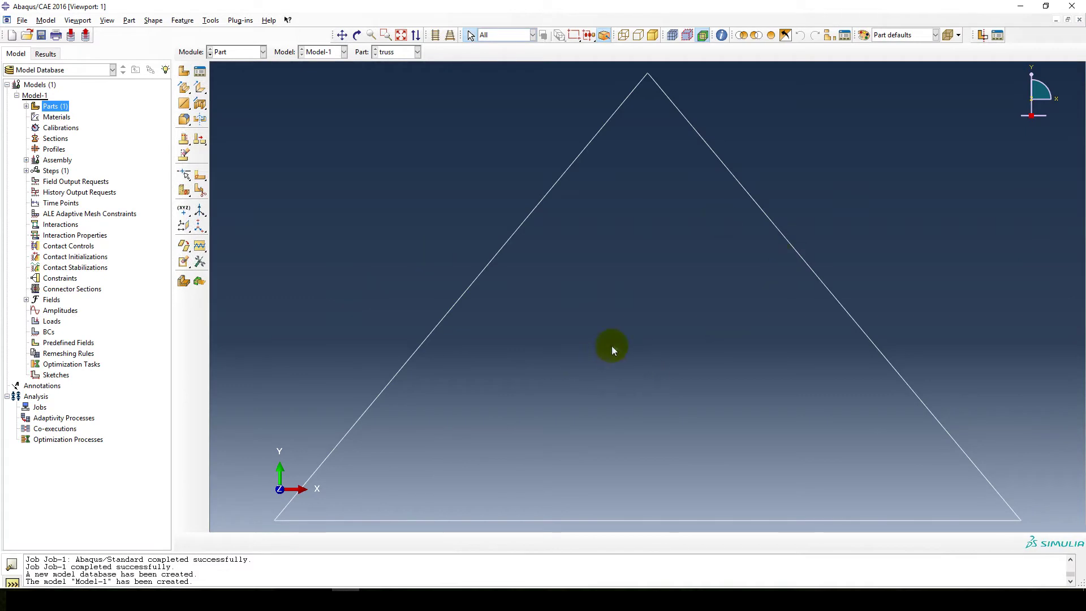
Step: Begin a section assignment on the truss part covering all three triangle edges
click(26, 106)
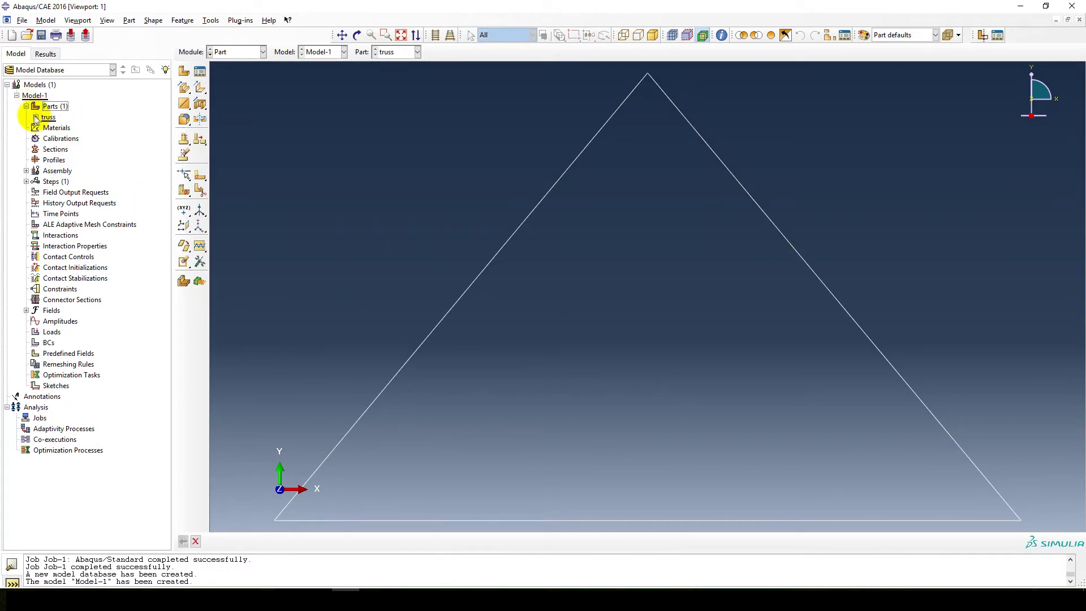
click(35, 117)
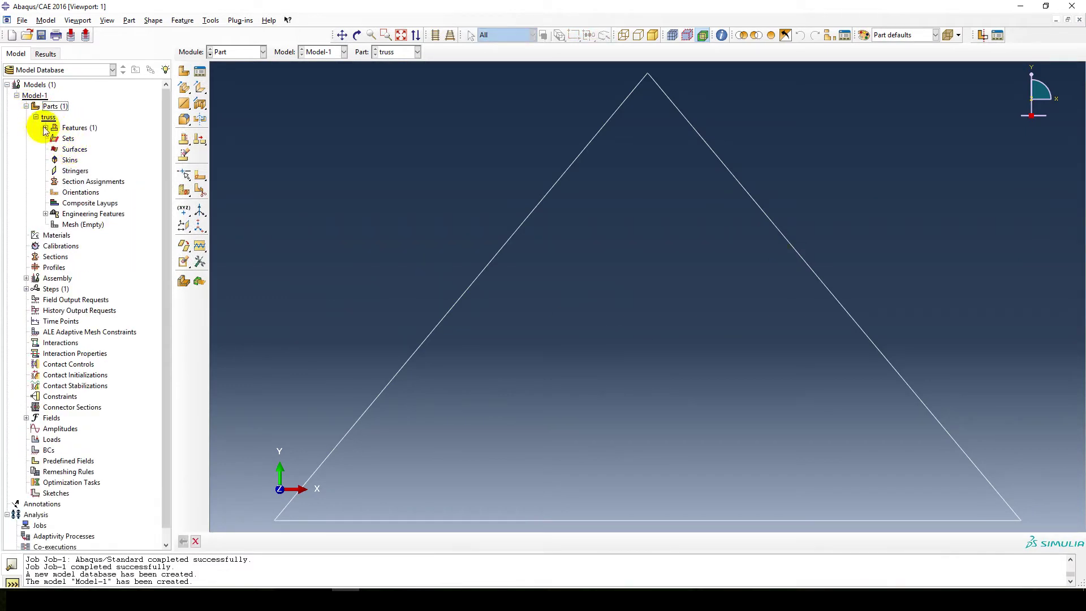
double_click(91, 181)
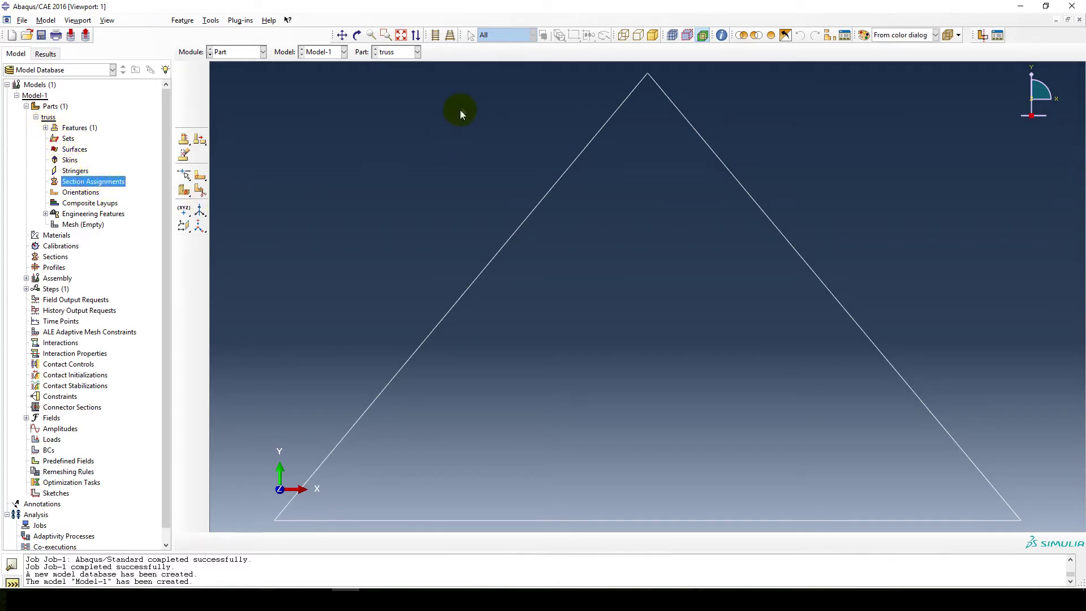
drag(410, 168, 994, 528)
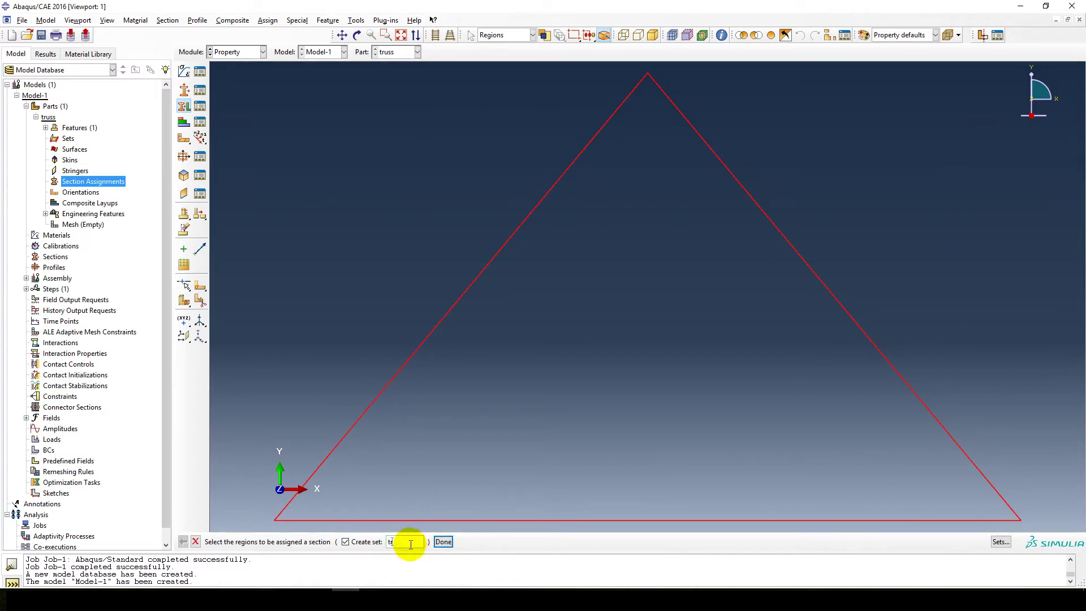
click(443, 541)
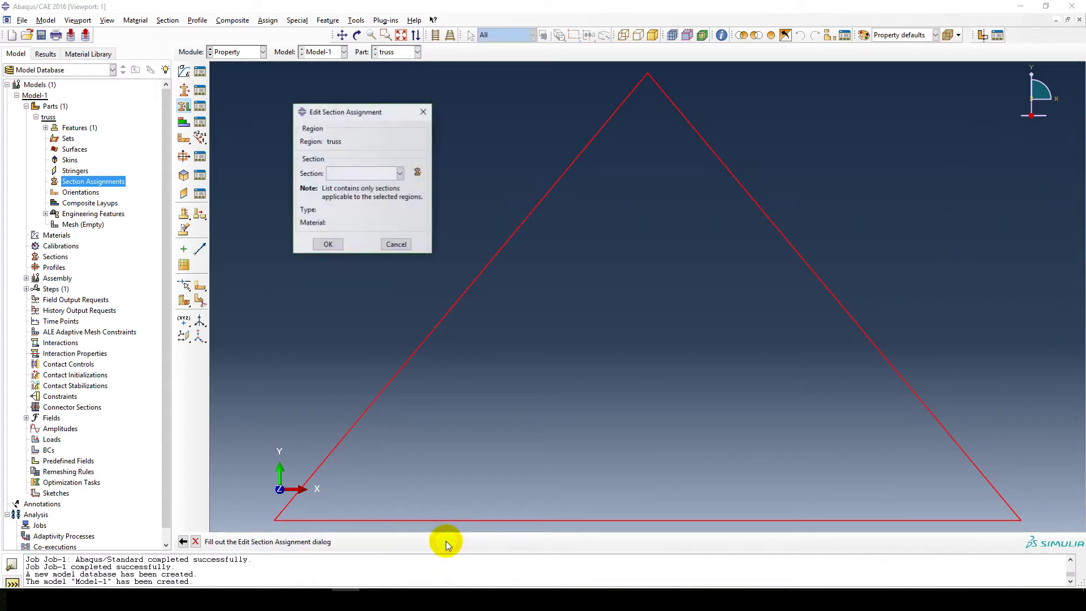
Step: Create a Beam > Truss section named truss
click(418, 172)
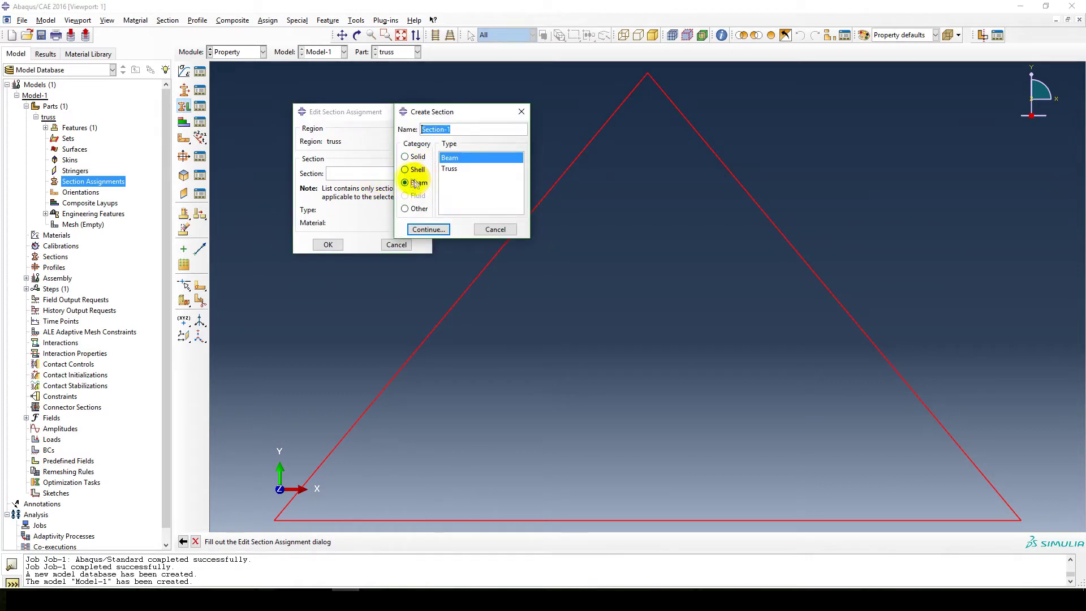
double_click(463, 130)
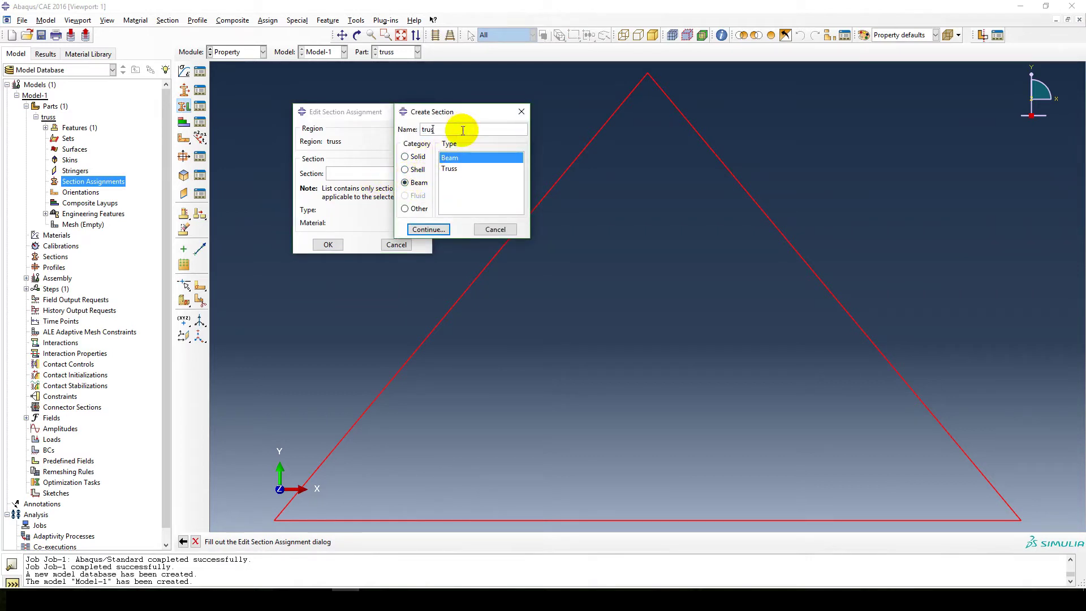
click(448, 169)
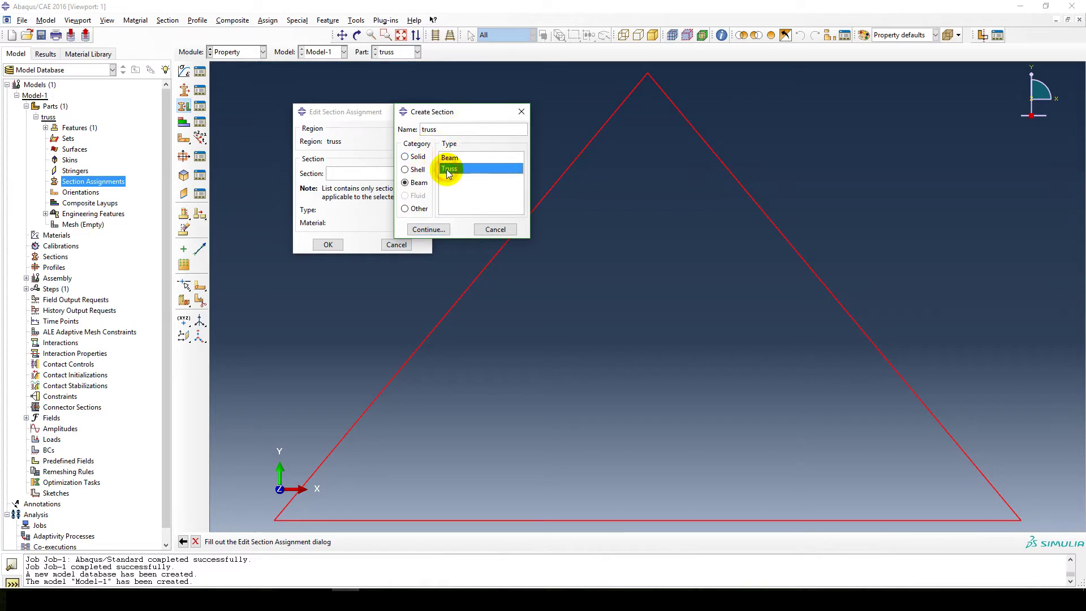
click(426, 230)
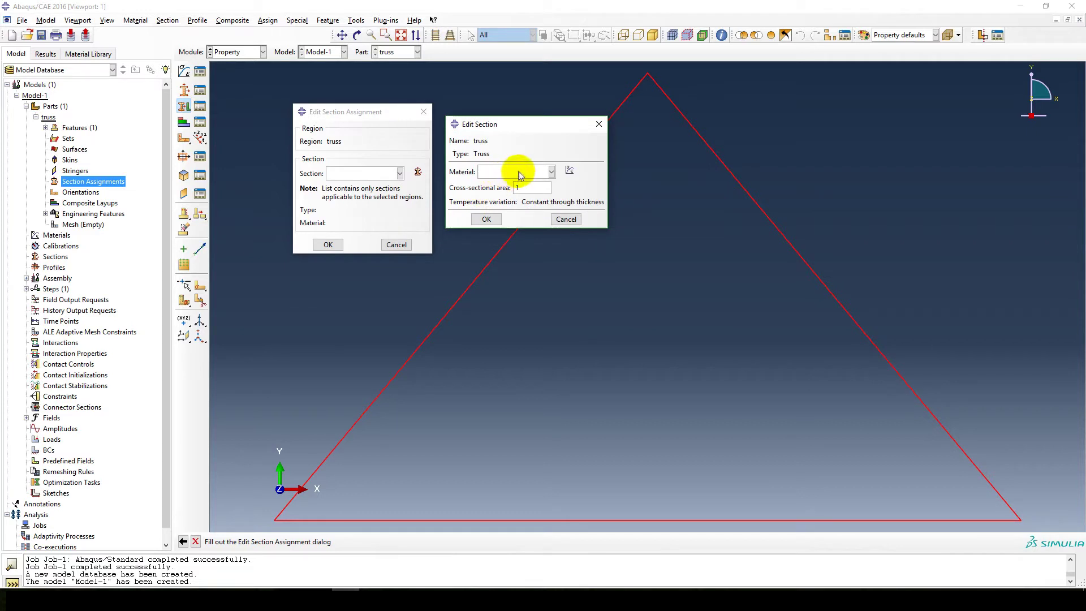
click(569, 172)
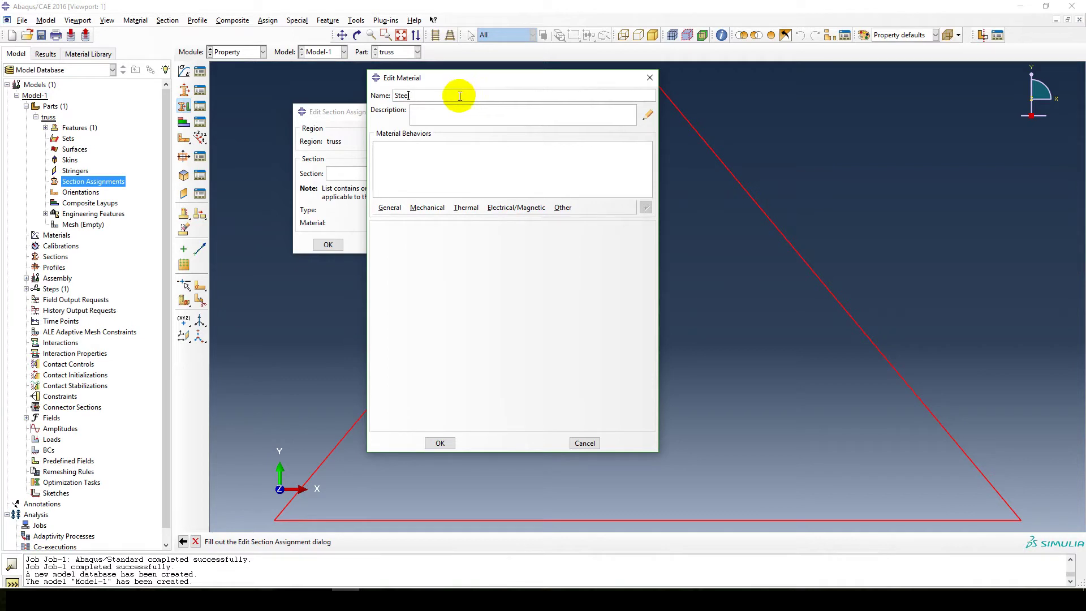
Step: Define material Steel as elastic with Young's modulus 210e9 and Poisson's ratio 0.3
text(Steel)
click(427, 207)
mouse_move(432, 220)
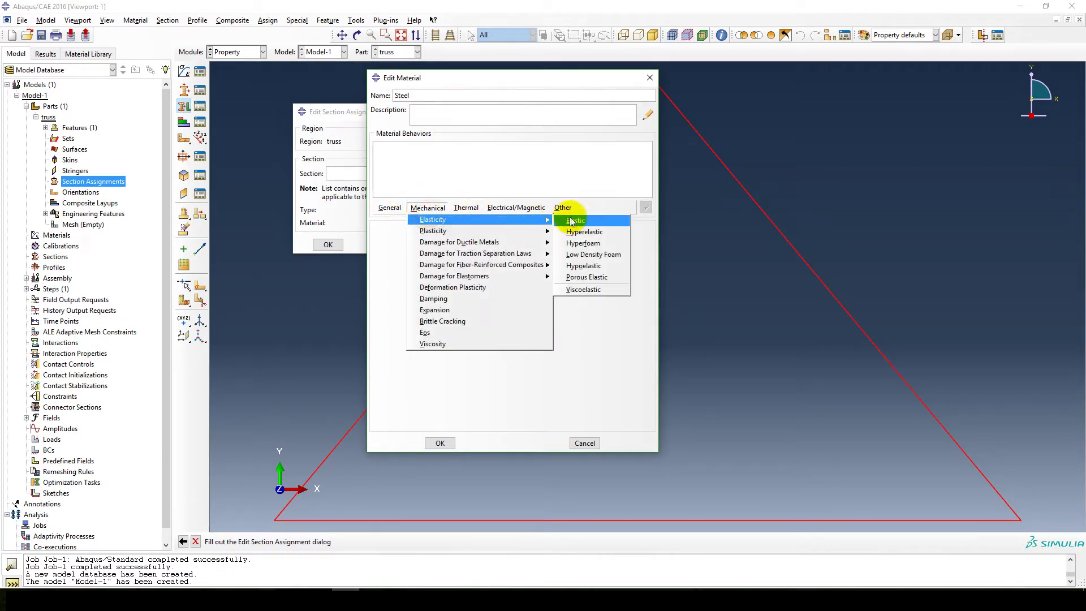
click(572, 221)
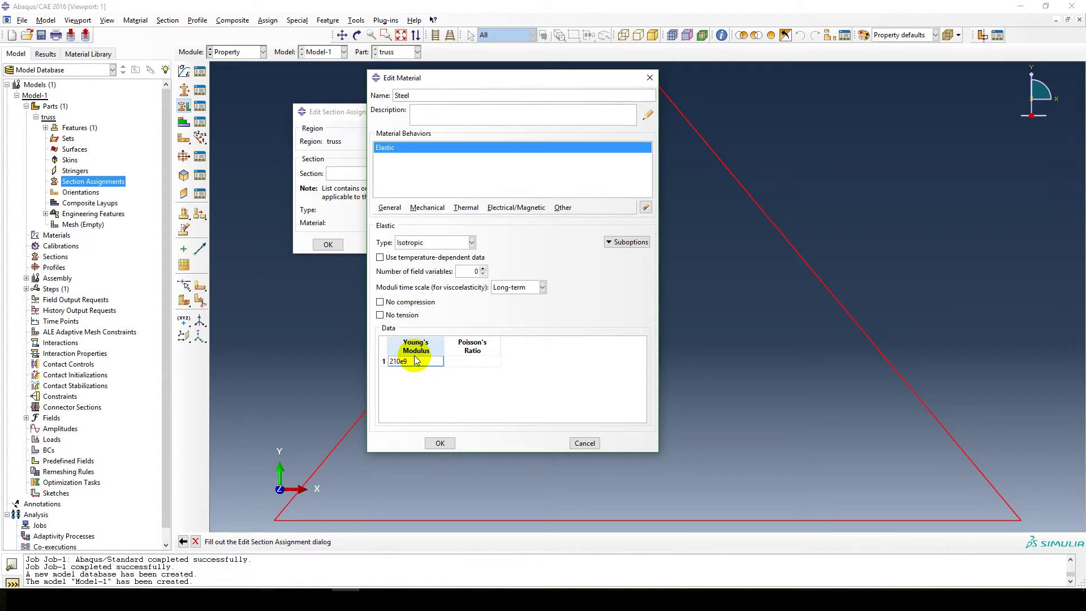
click(473, 361)
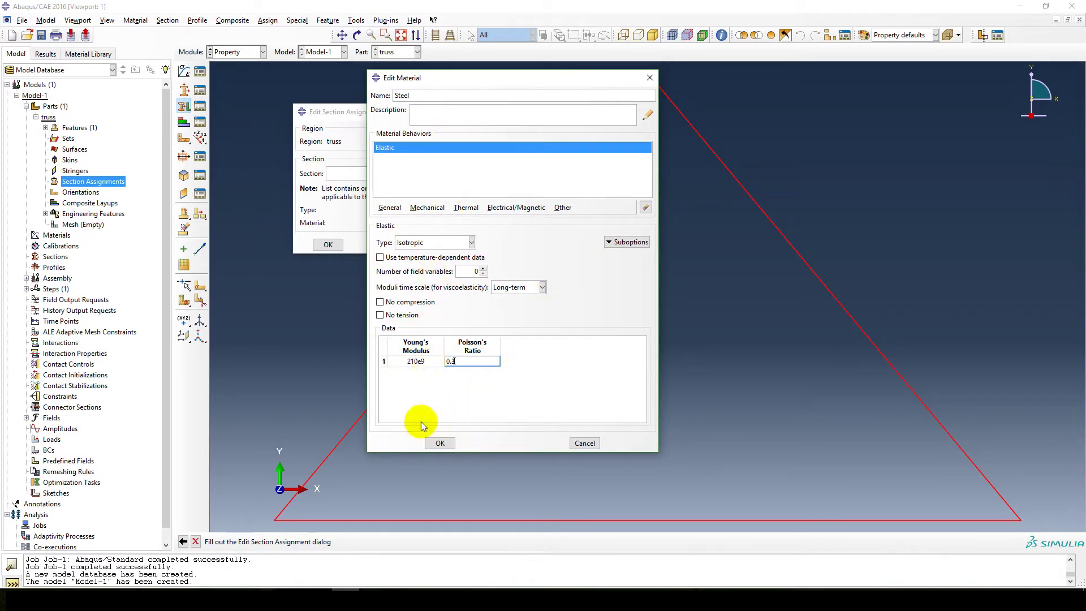
click(439, 442)
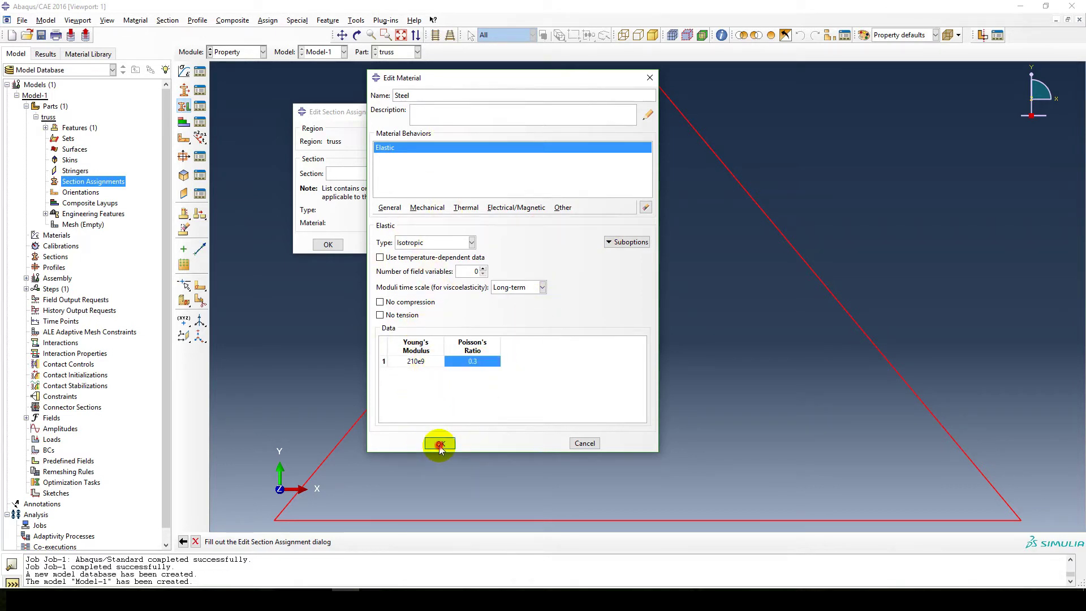
double_click(536, 189)
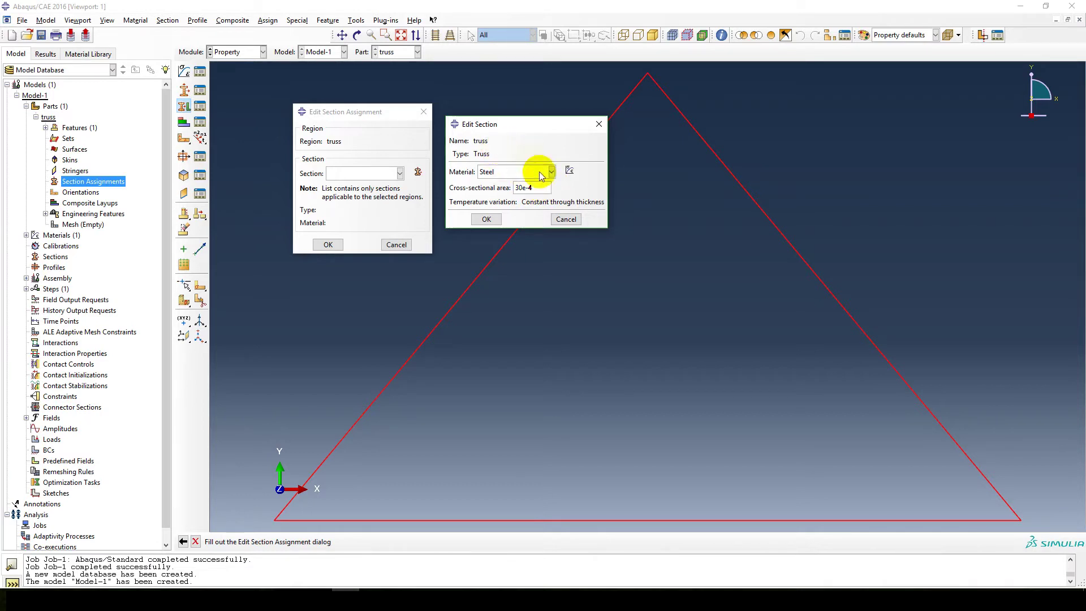
Step: Save the Steel truss section with 30e-4 area and assign it to all three edges
click(486, 219)
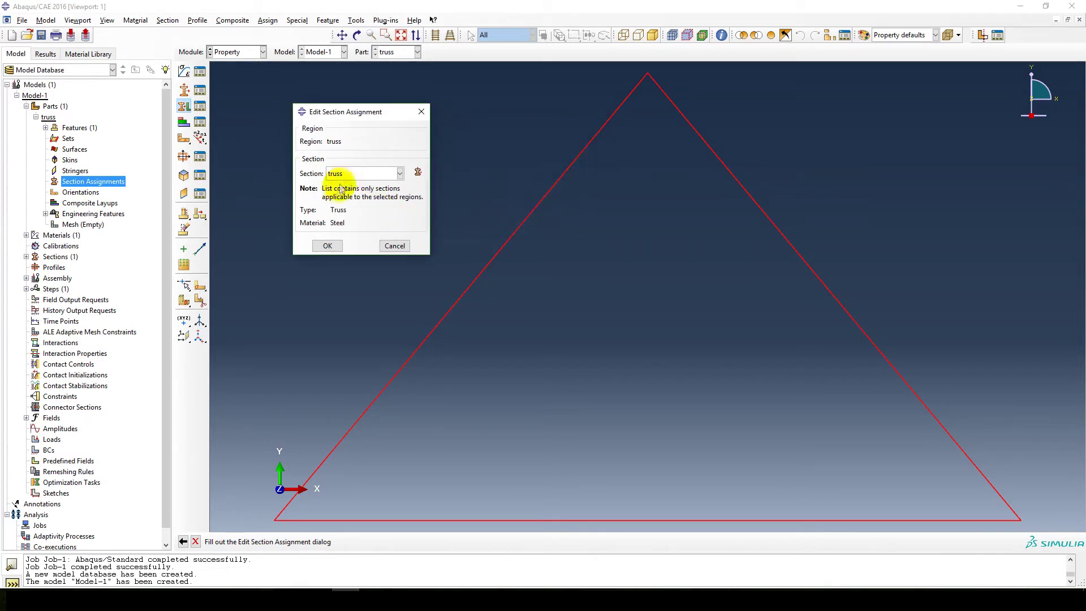
click(337, 252)
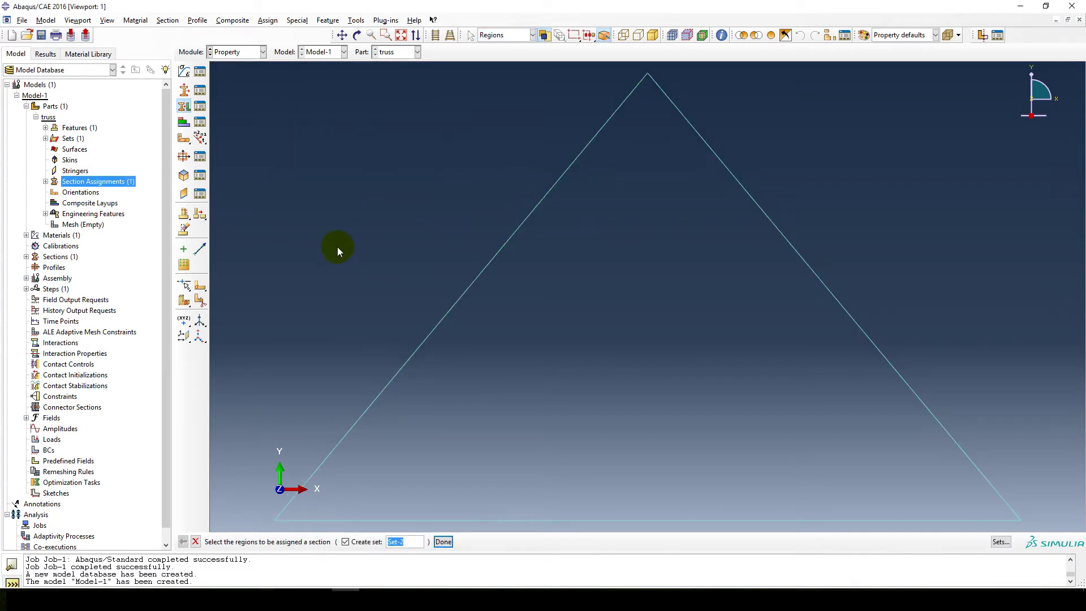
click(195, 541)
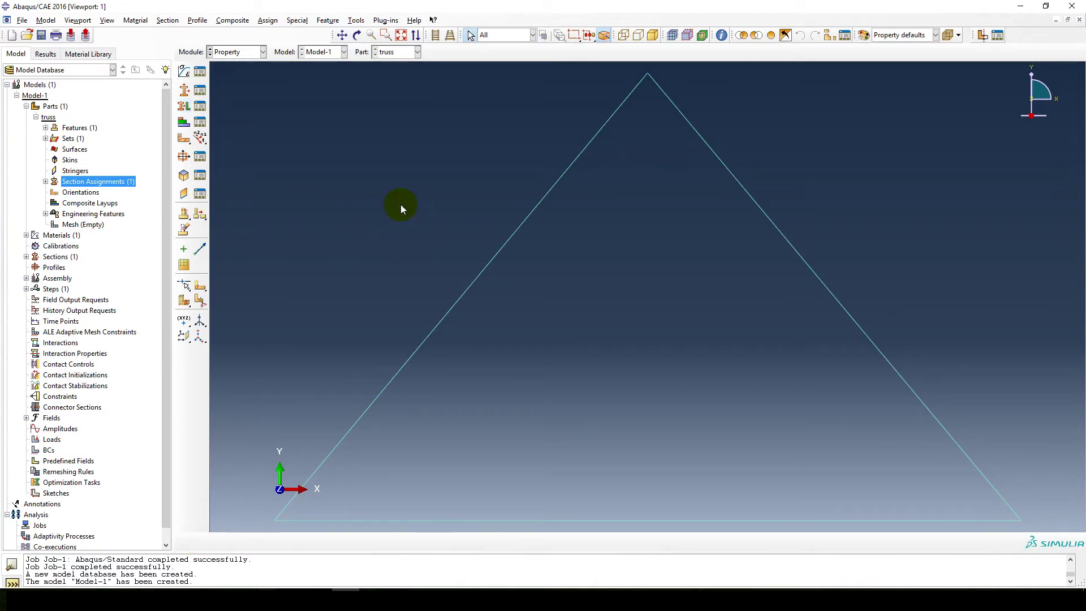
double_click(85, 226)
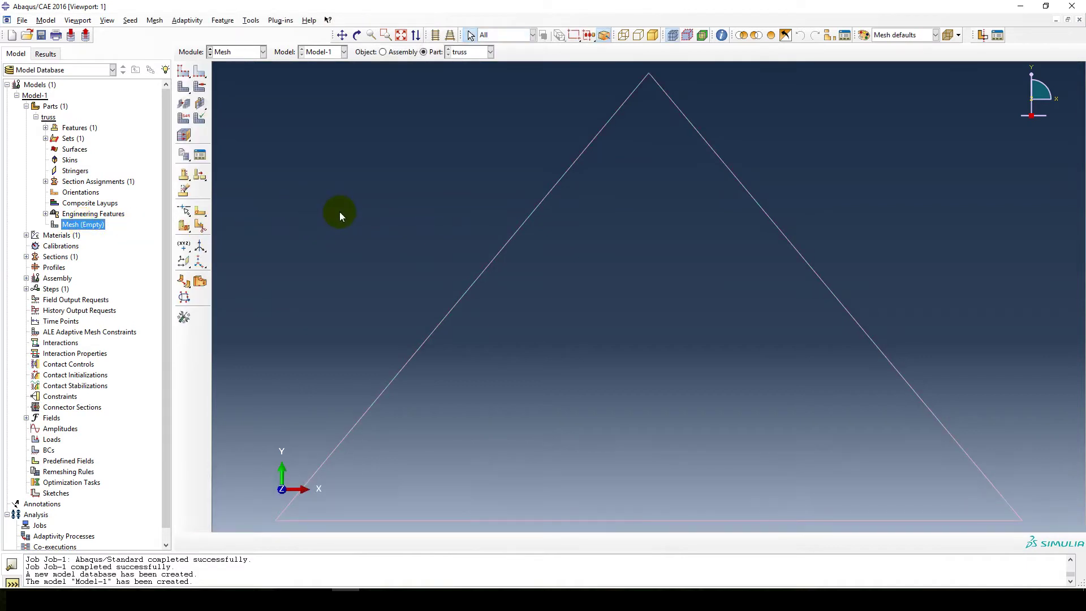
Step: Seed the truss part with global size 0.2 and generate the 26-element mesh
click(183, 87)
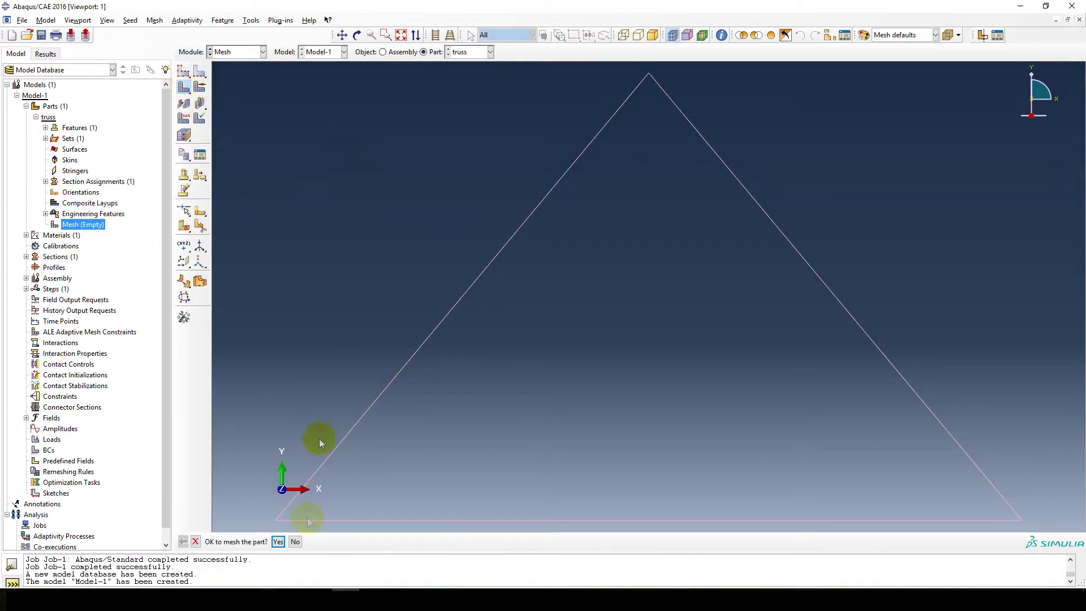
click(194, 542)
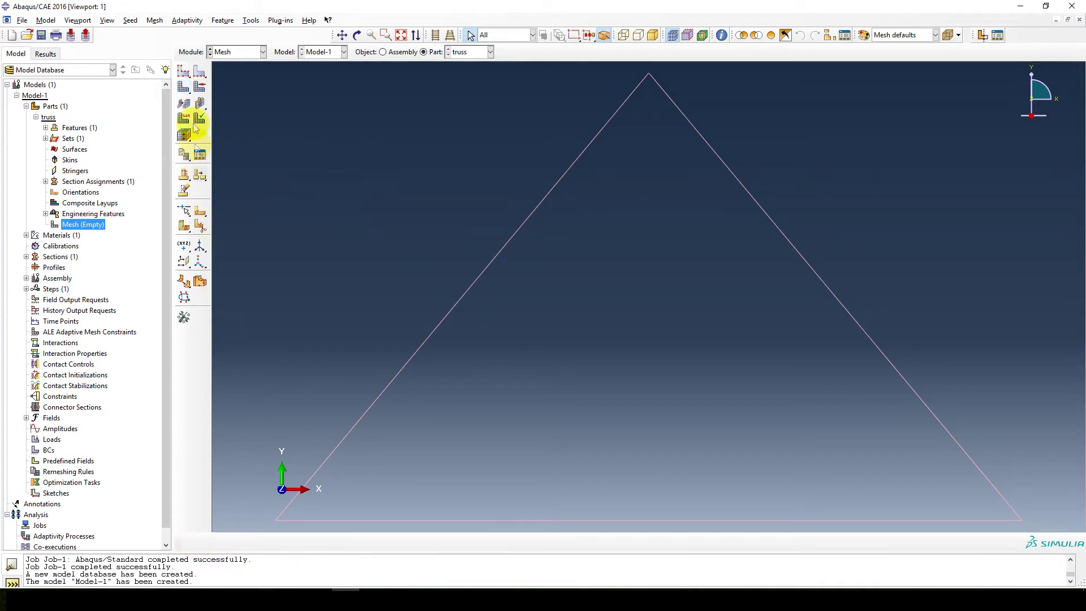
click(185, 72)
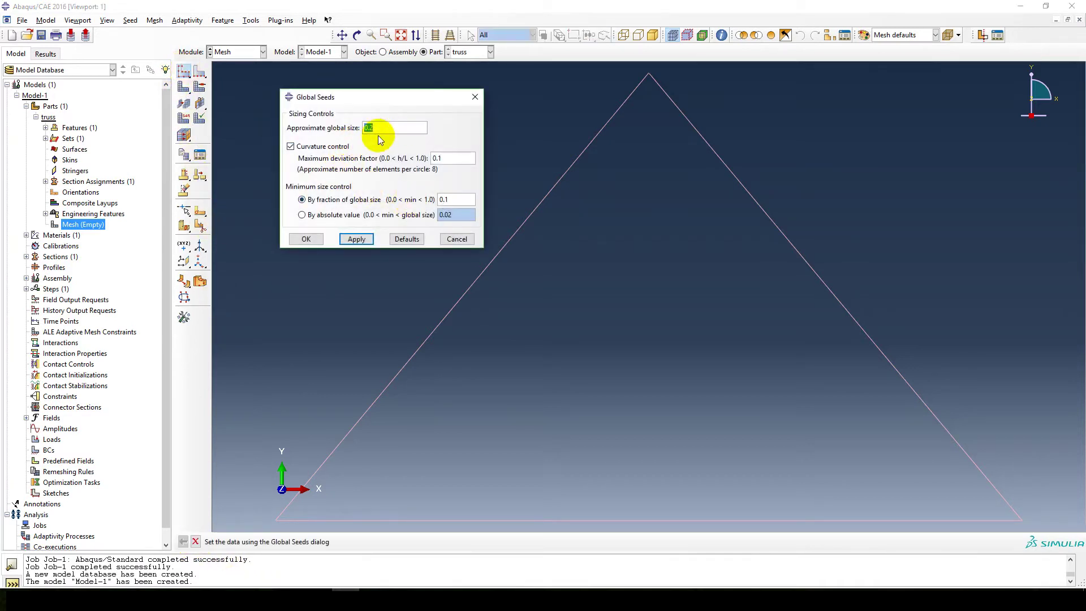
click(315, 240)
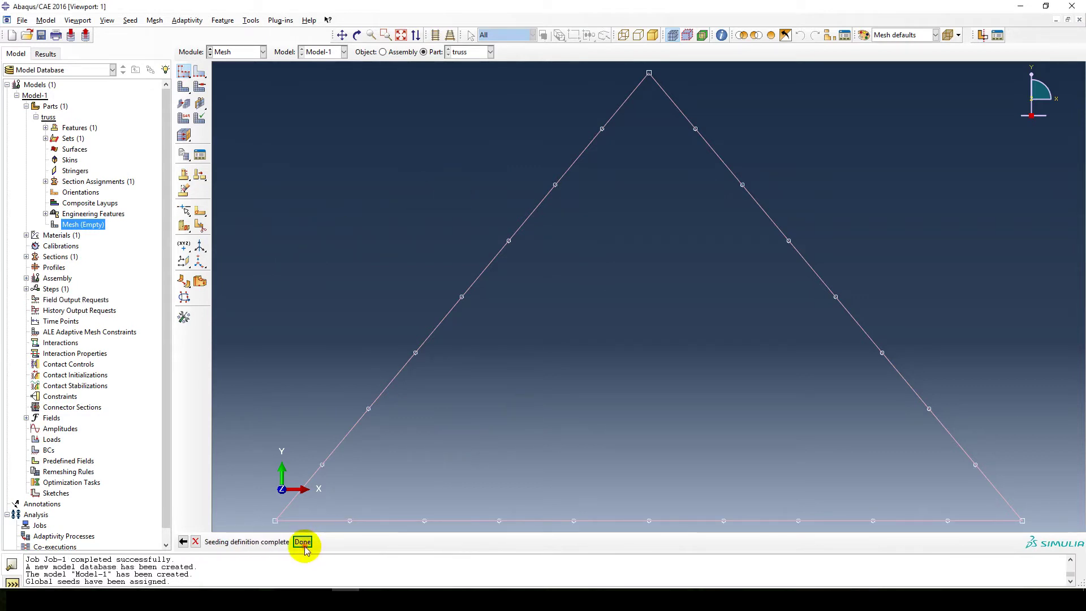
click(303, 543)
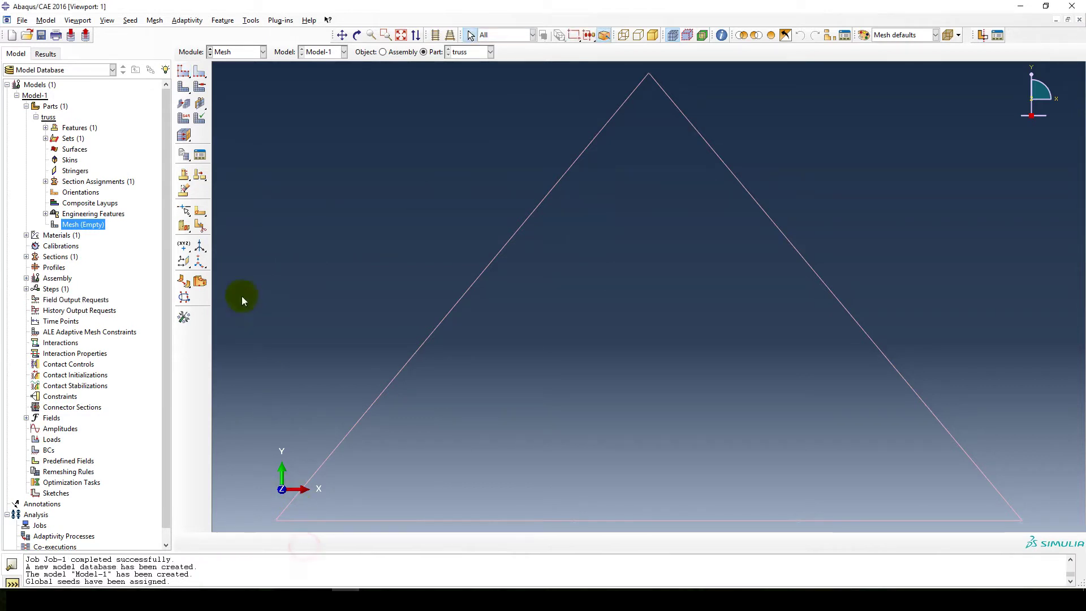
click(182, 86)
click(278, 541)
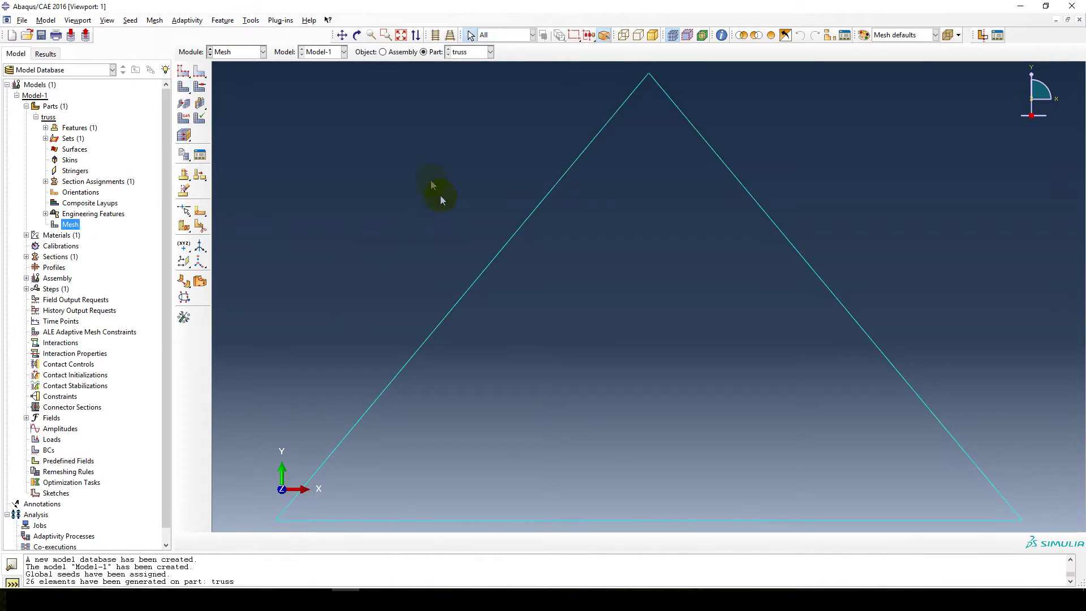
click(154, 20)
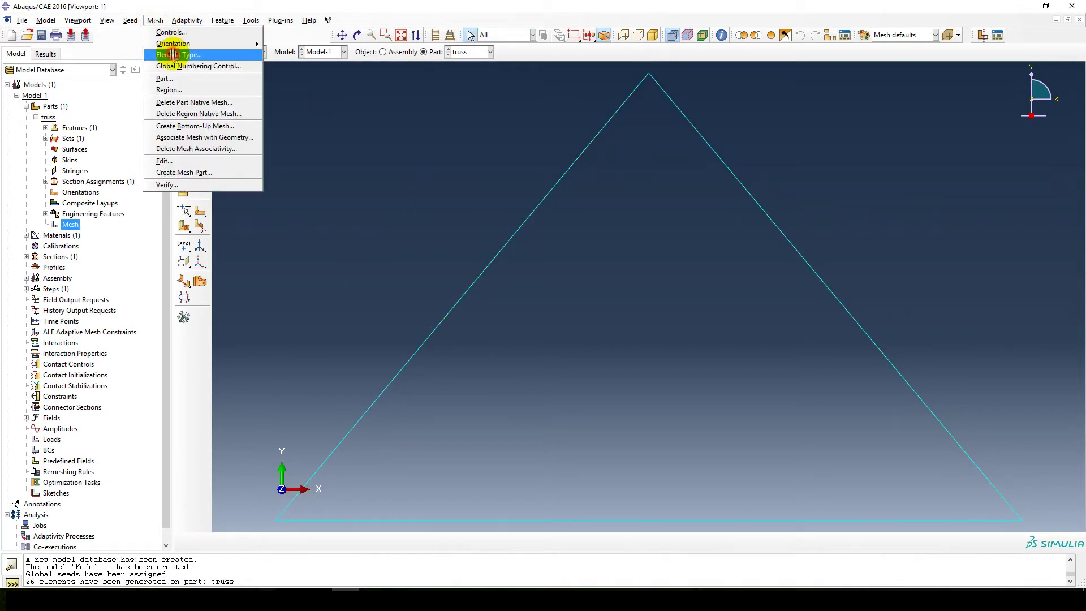
Step: Assign the T2D2 truss element type to all three edges of the triangle
click(172, 55)
drag(360, 218, 919, 529)
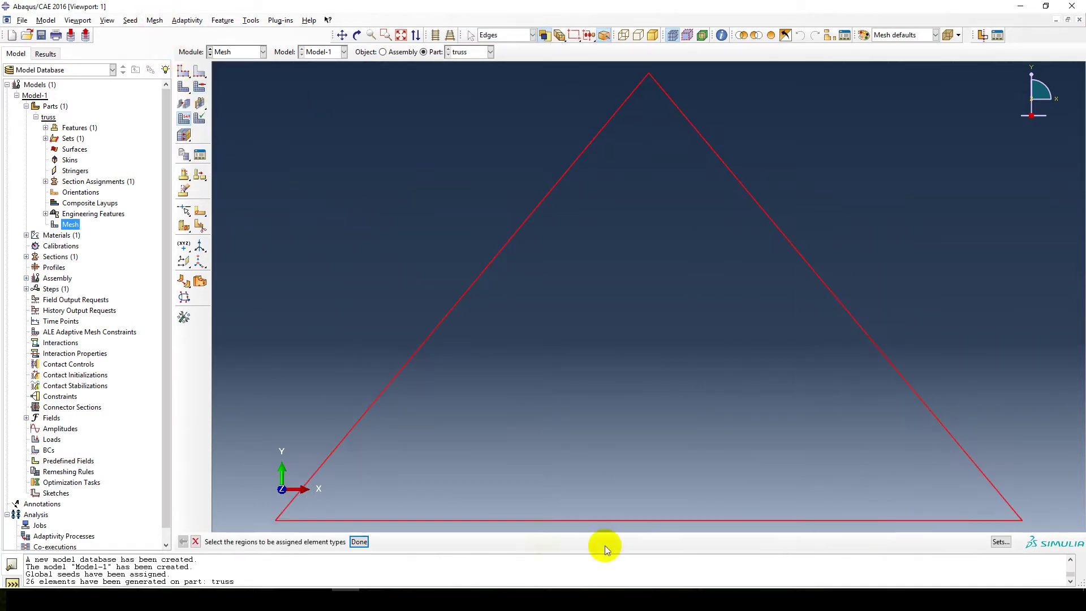
click(359, 541)
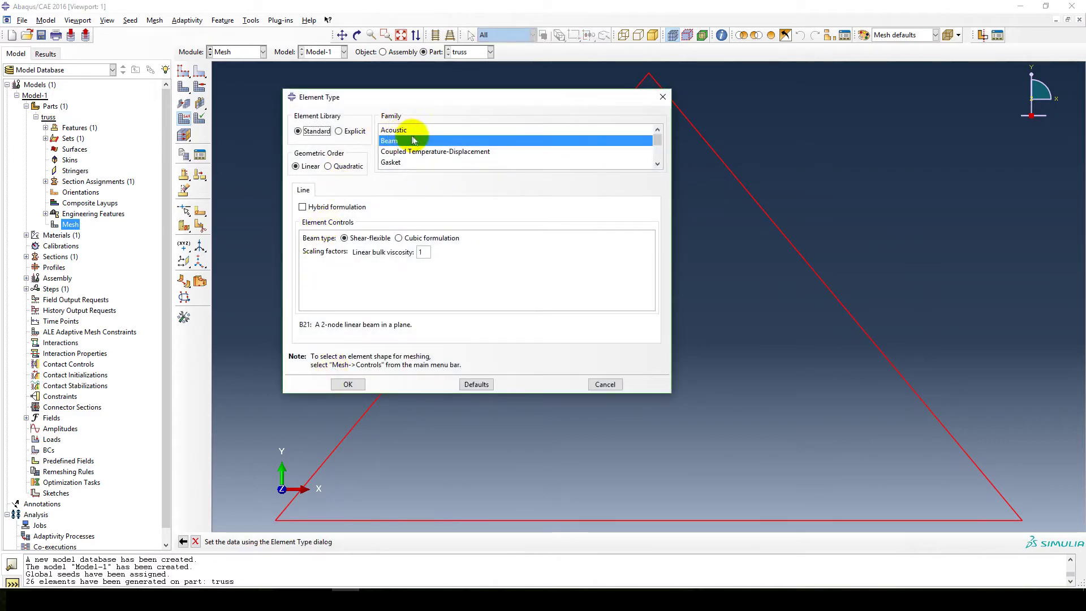
scroll(464, 149, down, 2)
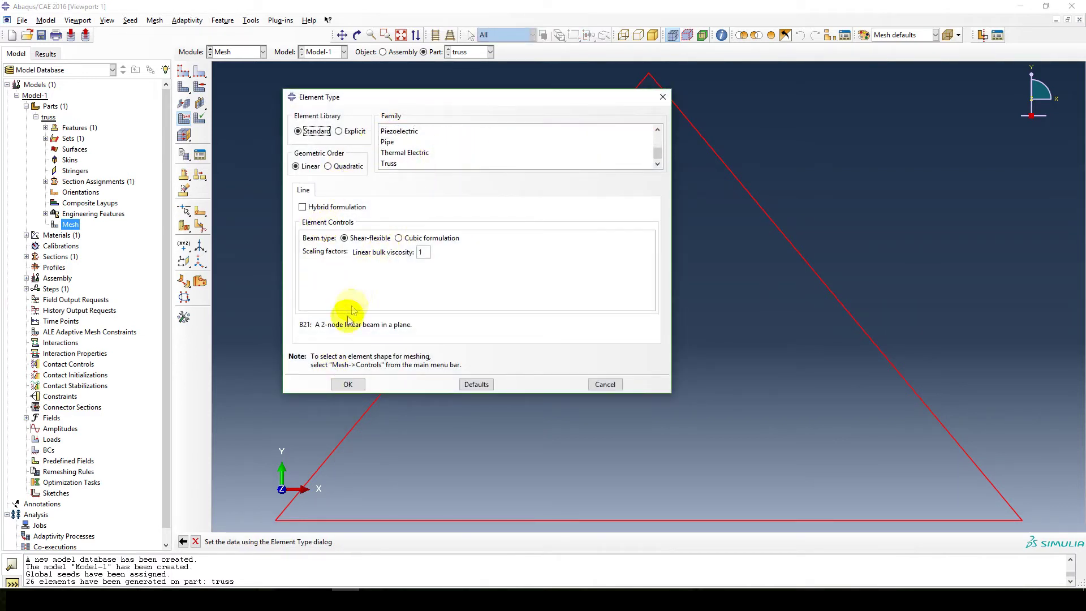
click(399, 164)
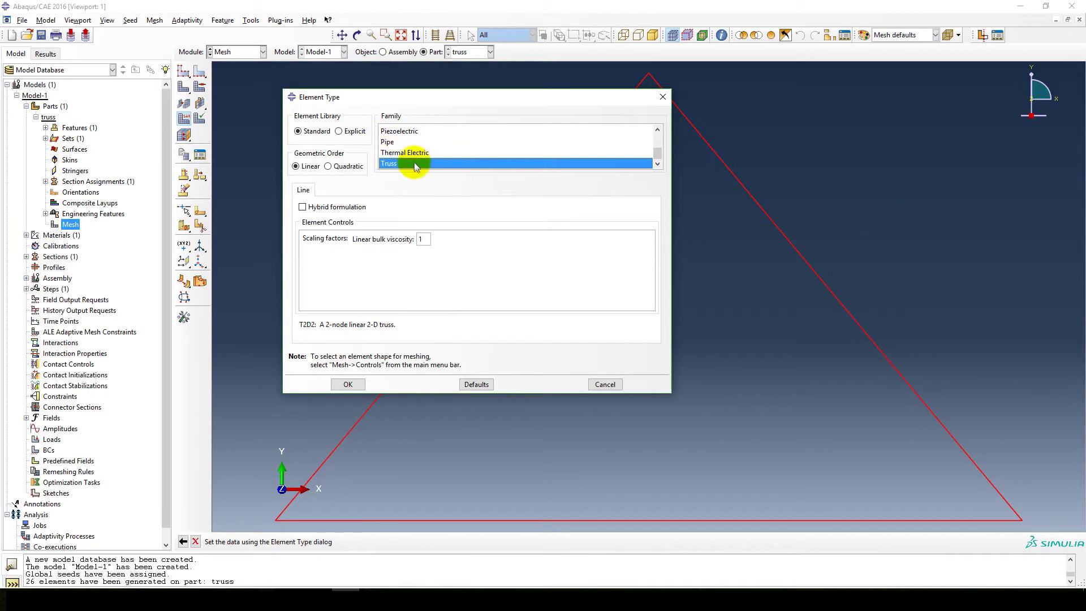
click(348, 384)
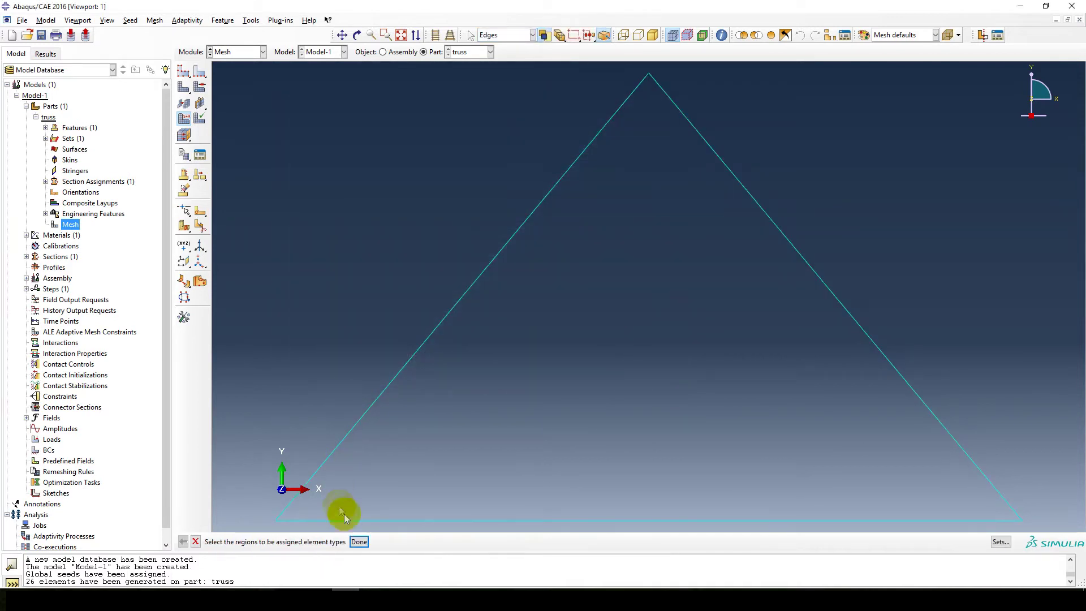
click(195, 541)
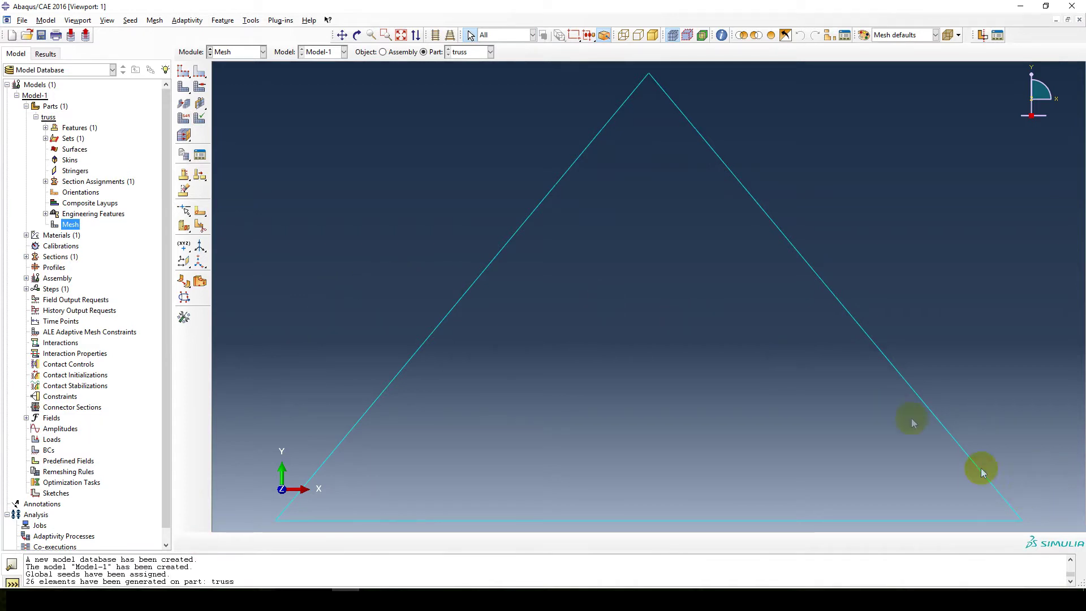
click(26, 278)
Step: Create one truss instance in the assembly and a Static, General step called load
double_click(67, 289)
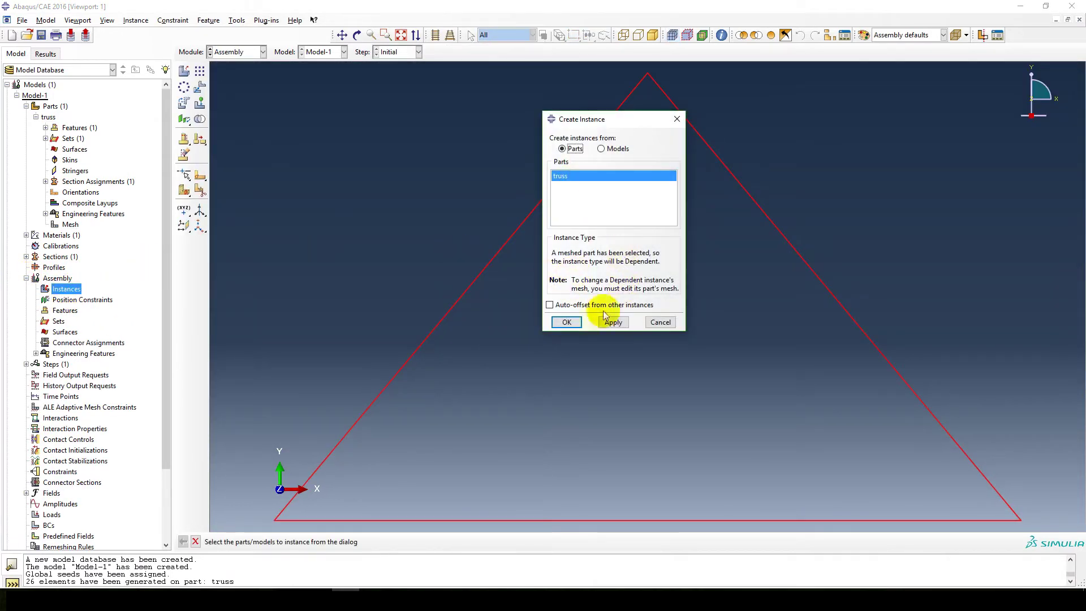
click(567, 319)
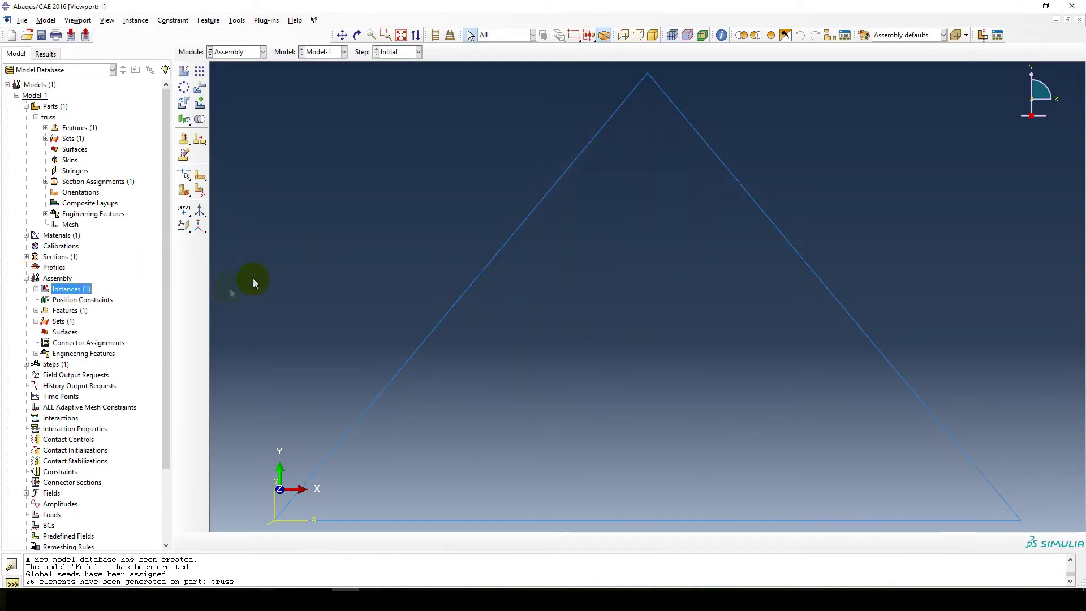
click(26, 364)
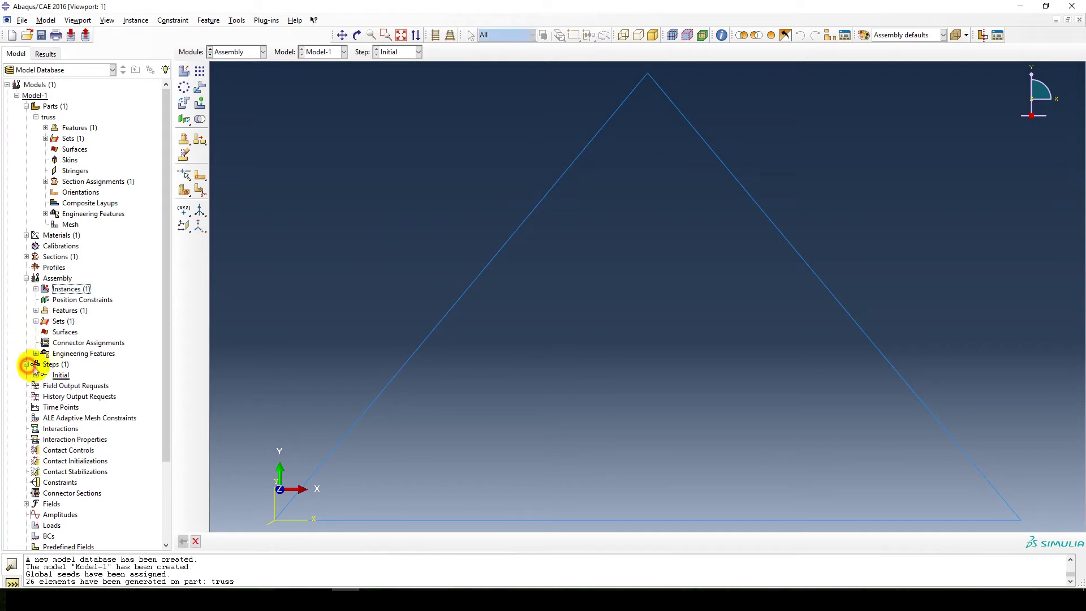
double_click(52, 365)
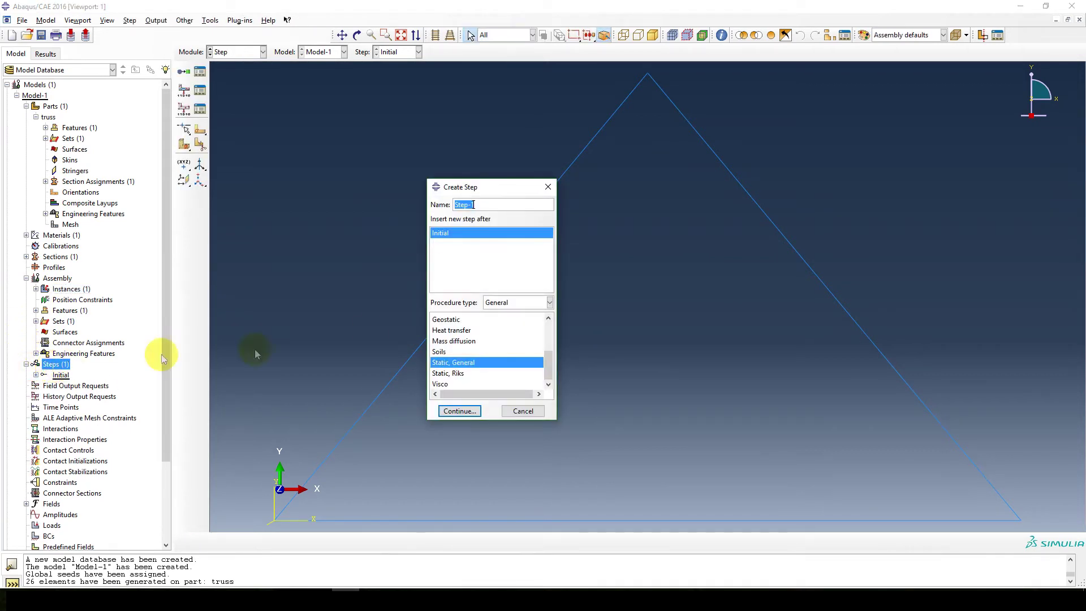
text(load)
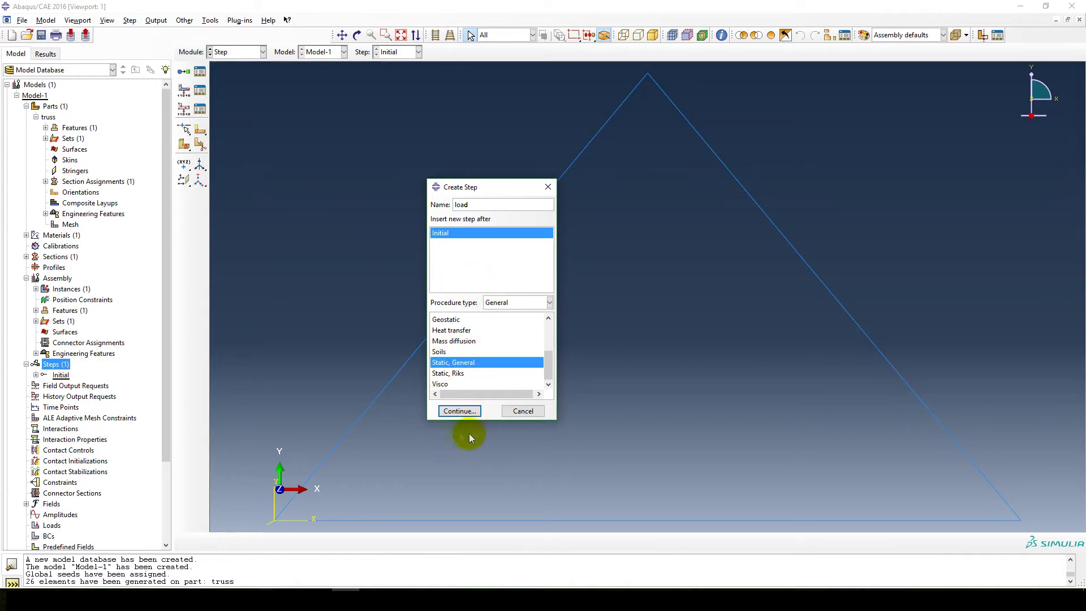
click(460, 413)
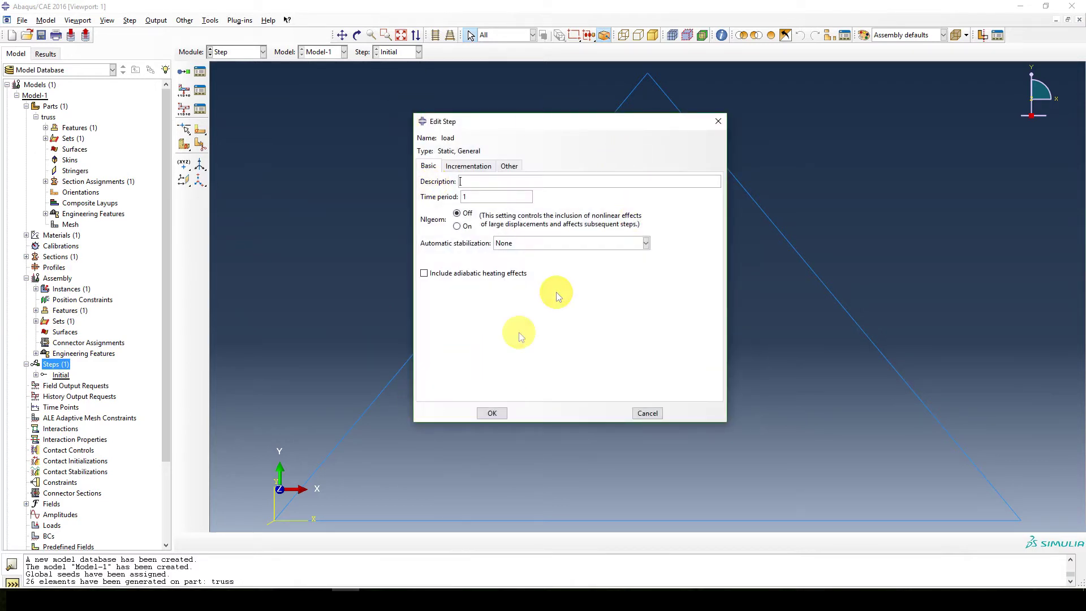
click(492, 413)
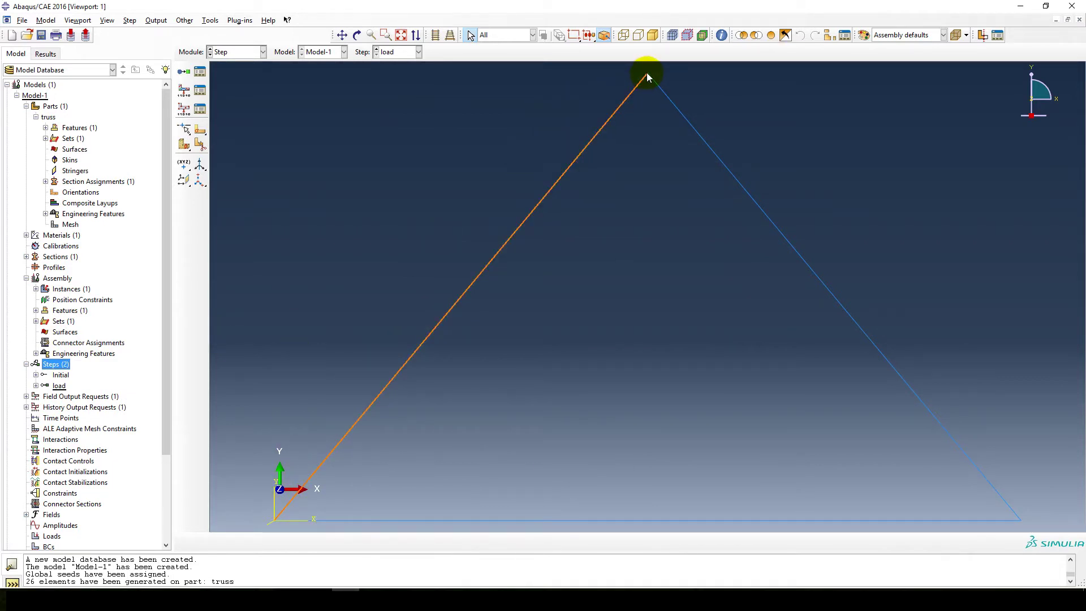
scroll(85, 432, down, 4)
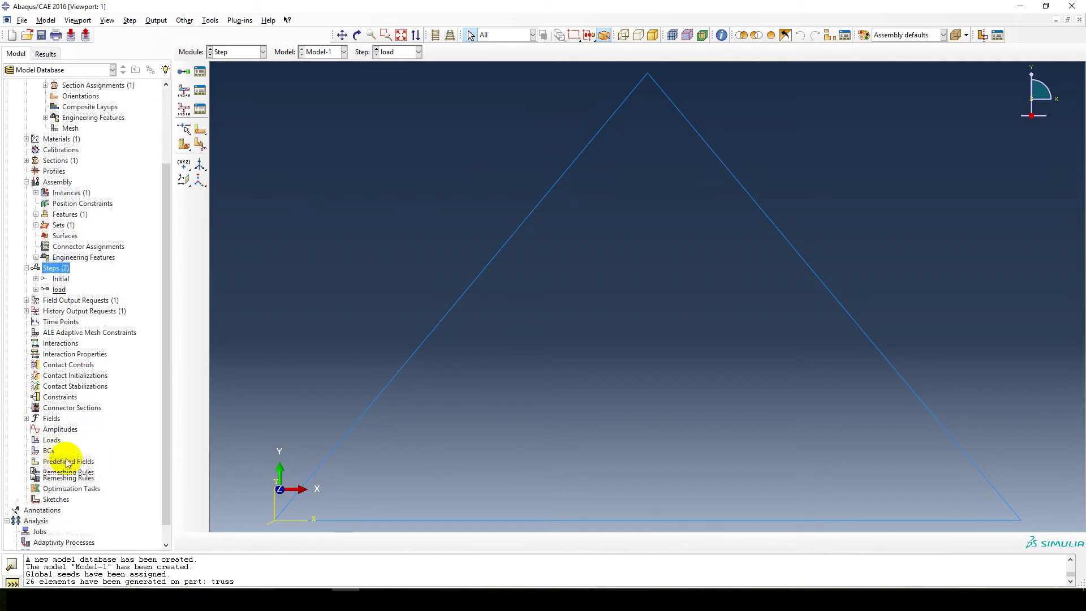
Step: Start Displacement/Rotation boundary condition BC-1 in step load on the apex vertex
double_click(49, 438)
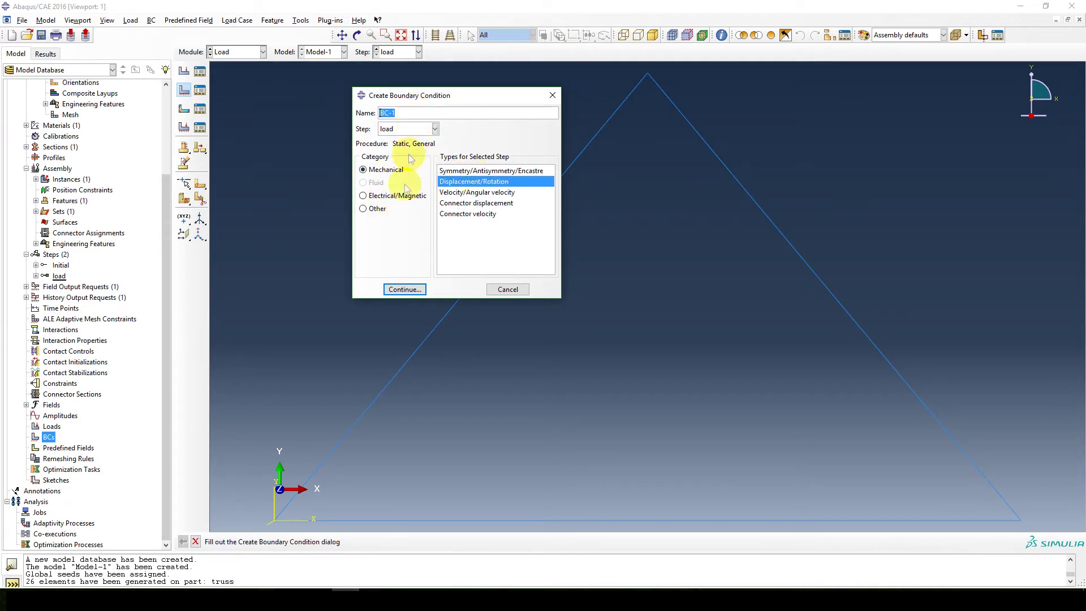
click(400, 288)
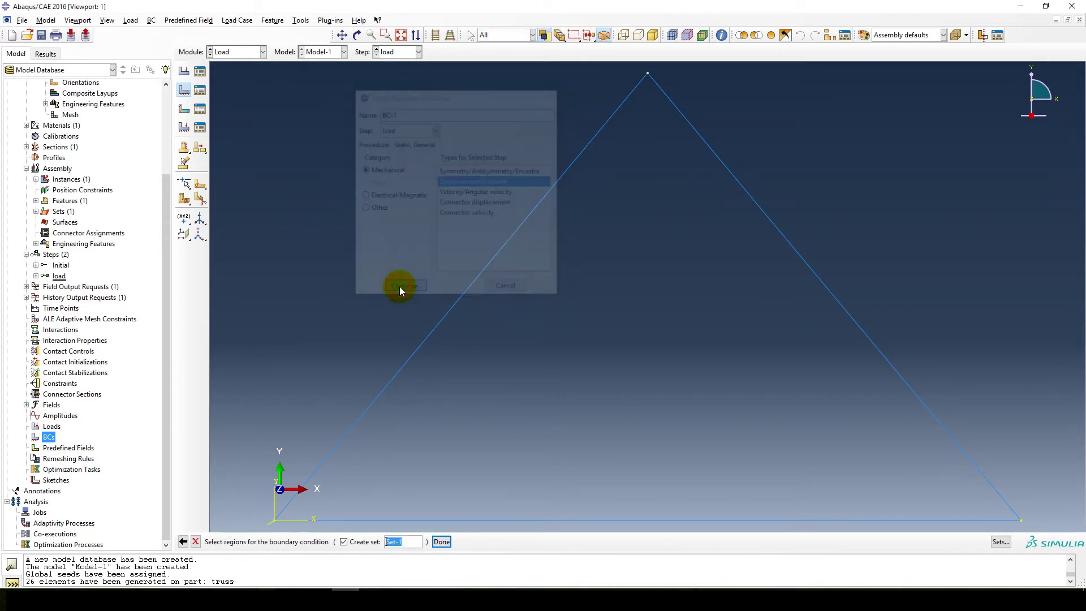
click(648, 73)
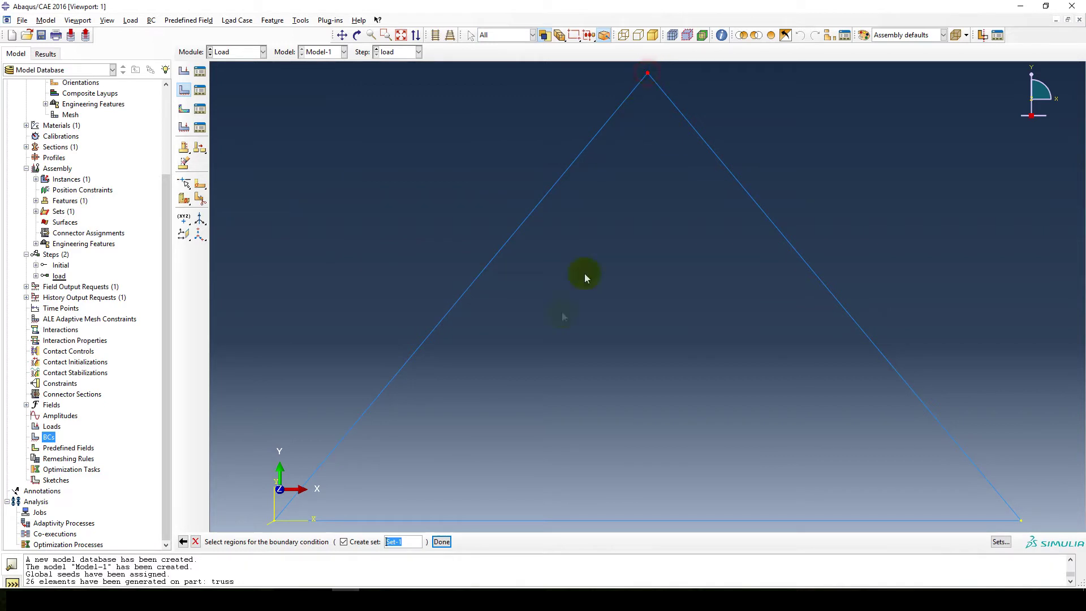
click(441, 541)
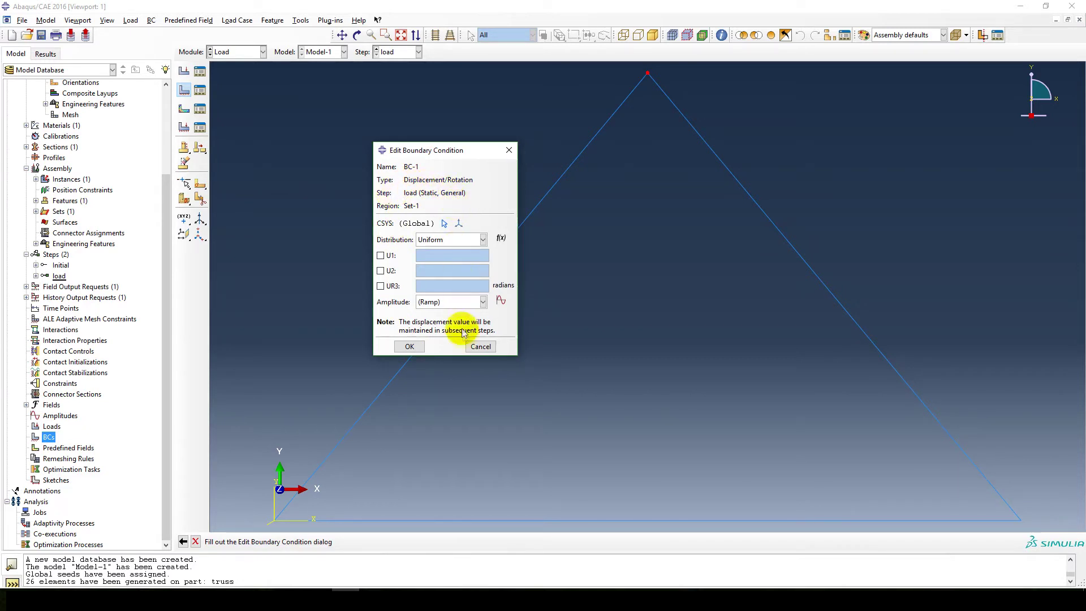
Step: Discard the first attempt and start a Displacement/Rotation condition in the Initial step
click(478, 345)
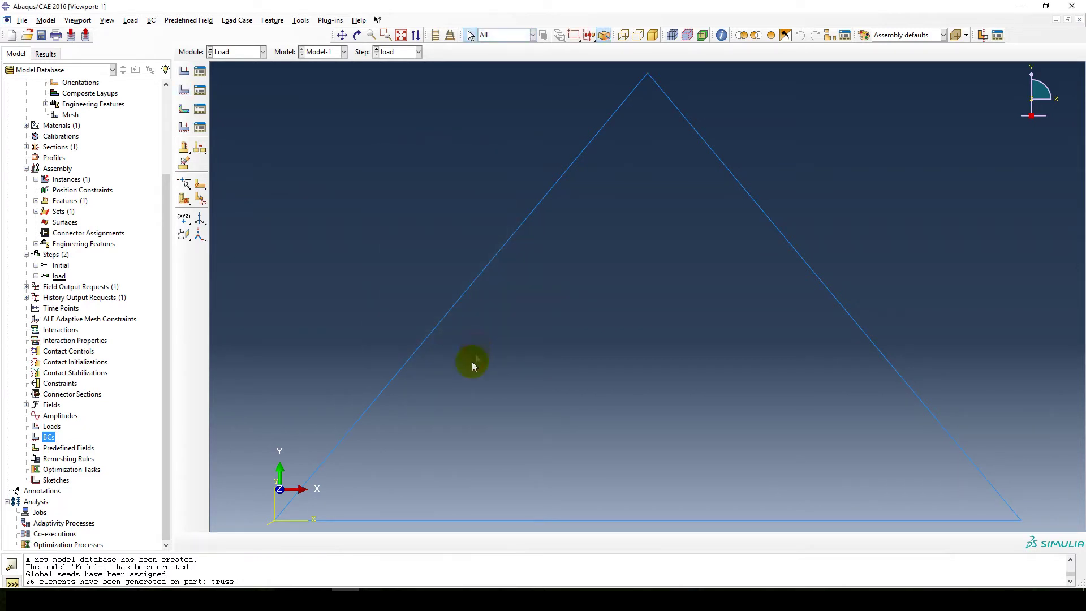
double_click(48, 436)
click(418, 129)
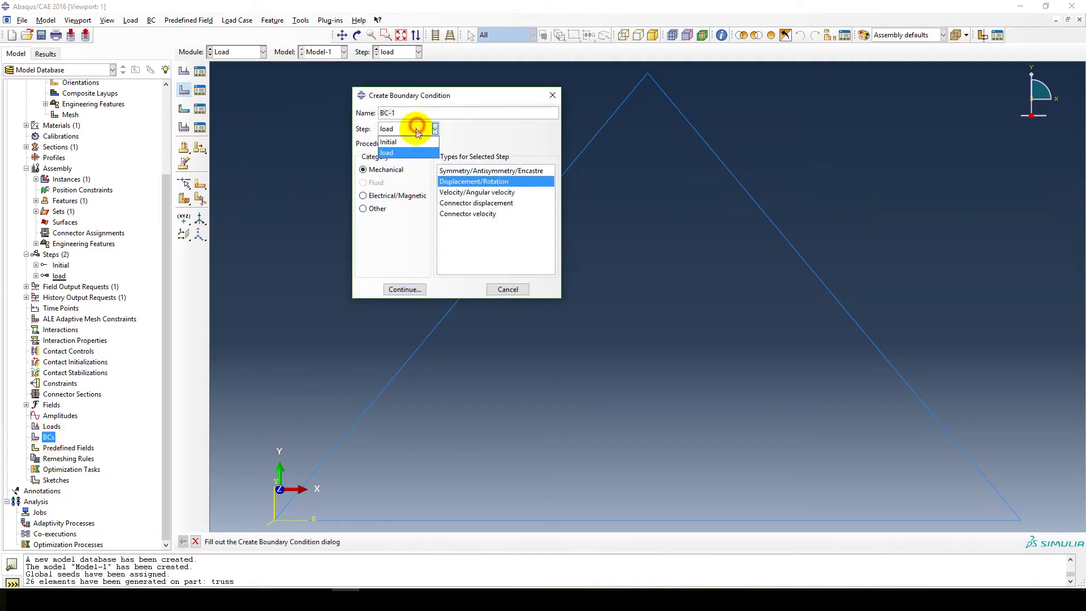
click(405, 139)
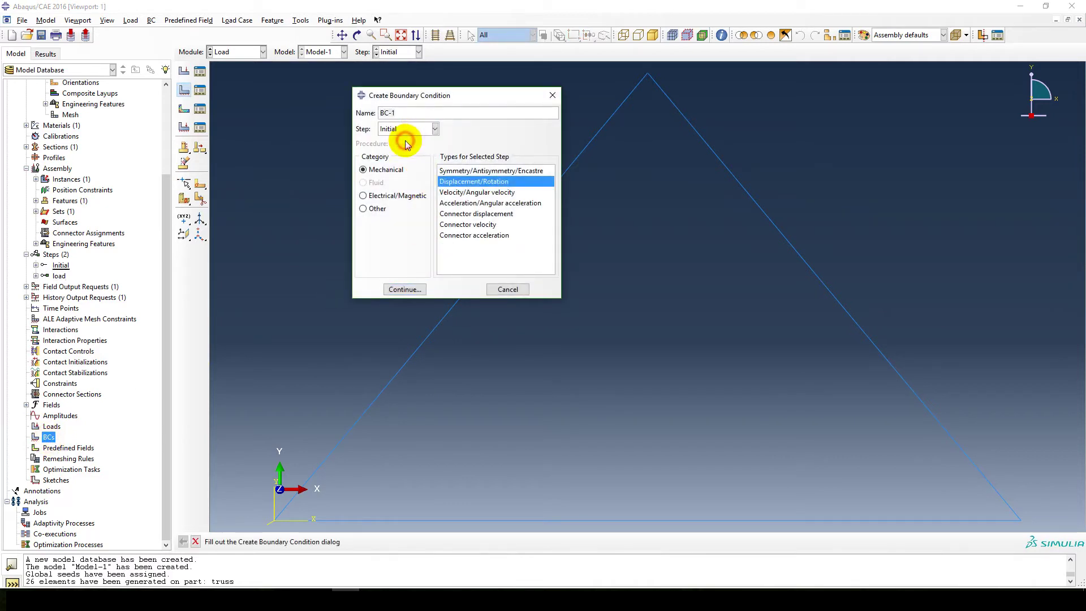
click(405, 289)
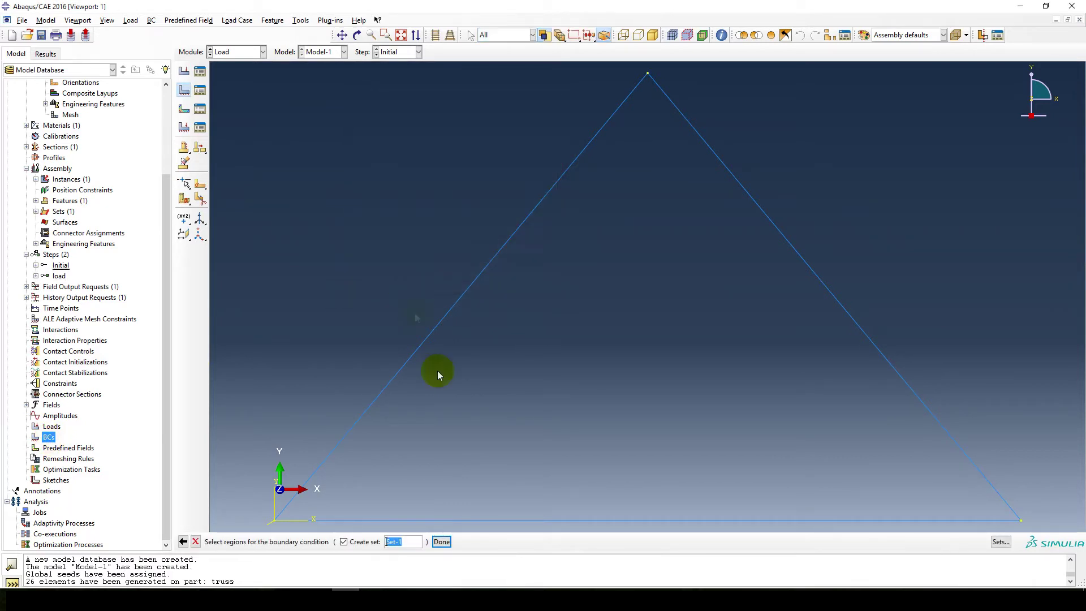
Step: Pin the apex vertex by fixing U1 and U2
click(648, 73)
click(441, 541)
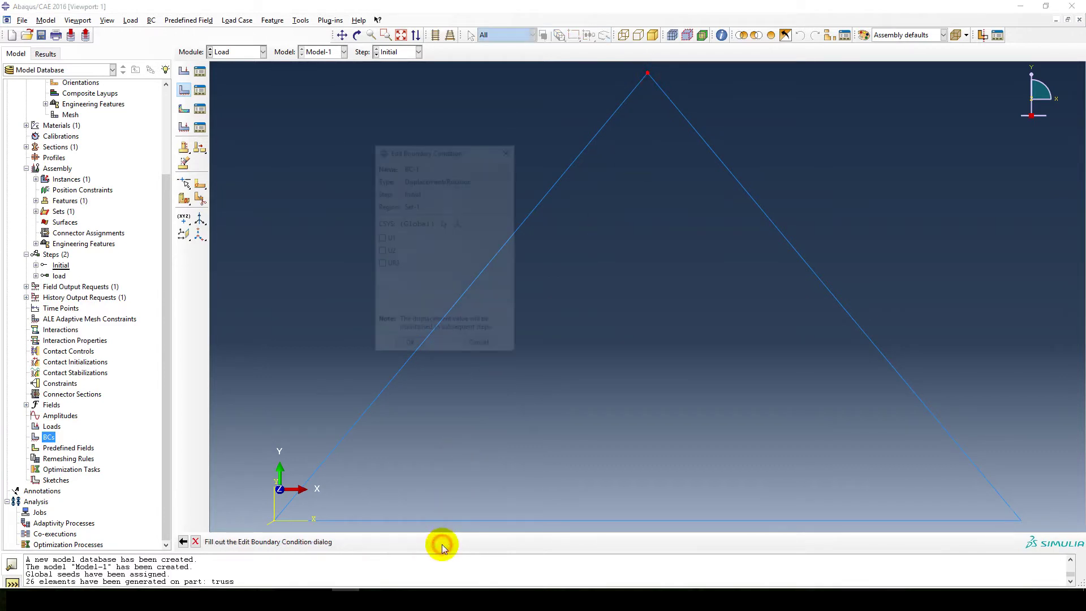
click(381, 237)
click(380, 250)
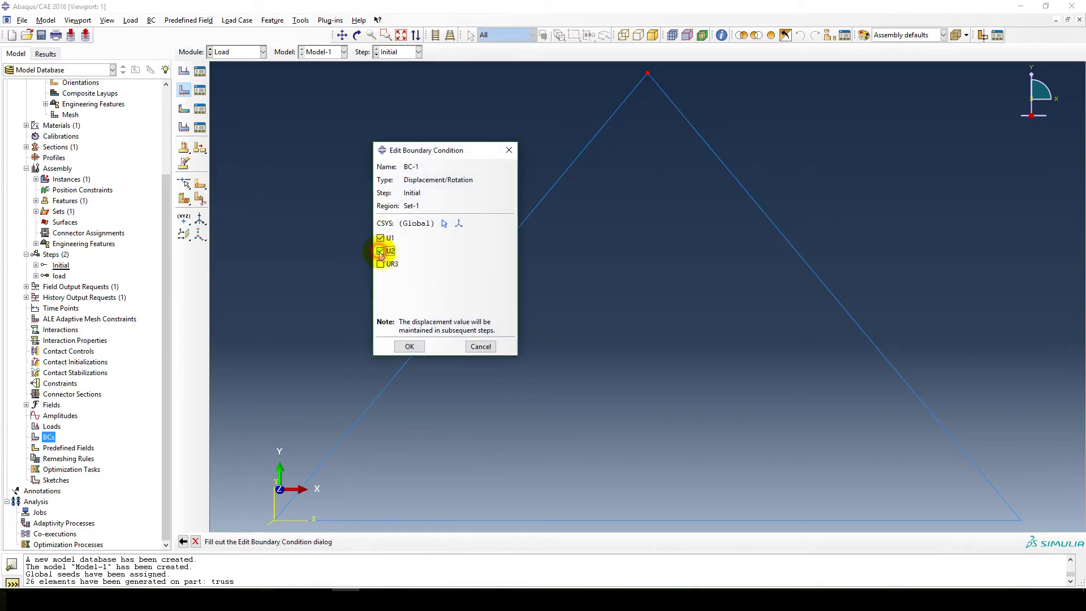
click(419, 347)
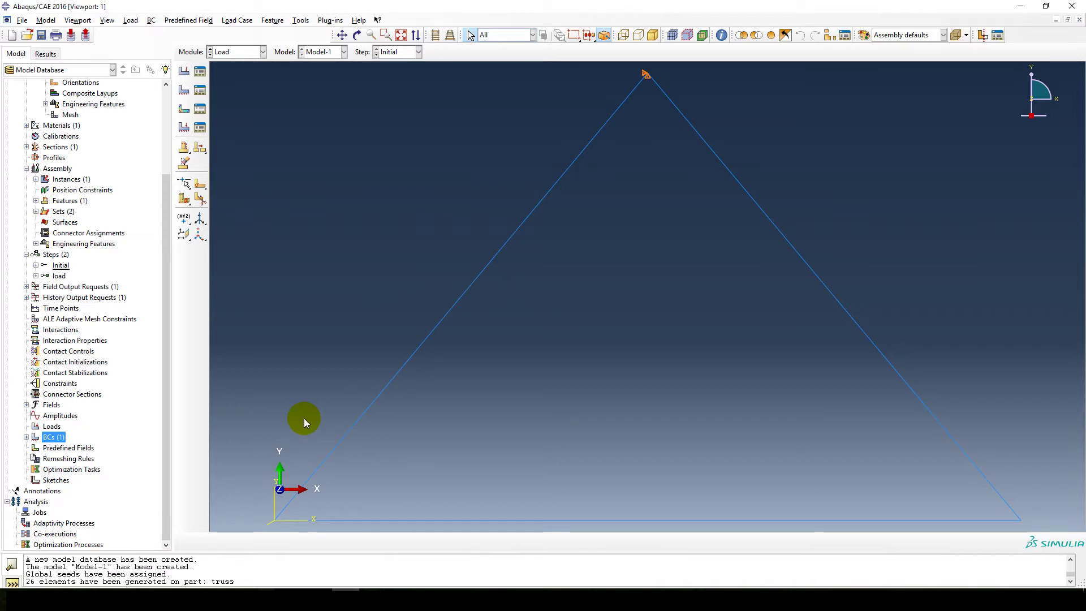
scroll(617, 458, down, 1)
Step: Set up a datum axis using the Rotate from line method
scroll(544, 416, up, 1)
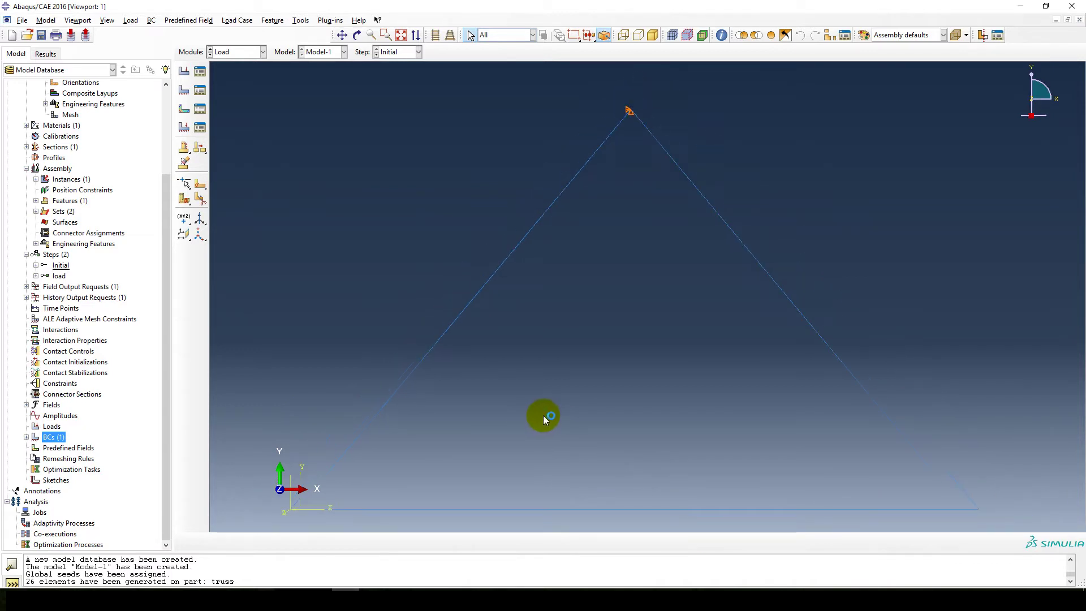
scroll(544, 416, up, 1)
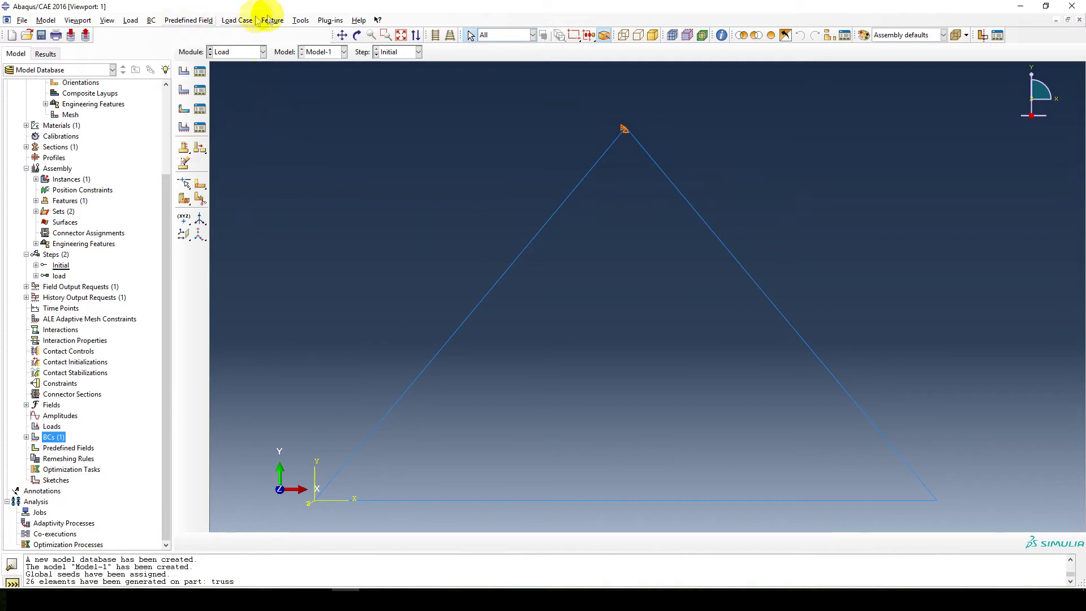
click(299, 20)
click(316, 91)
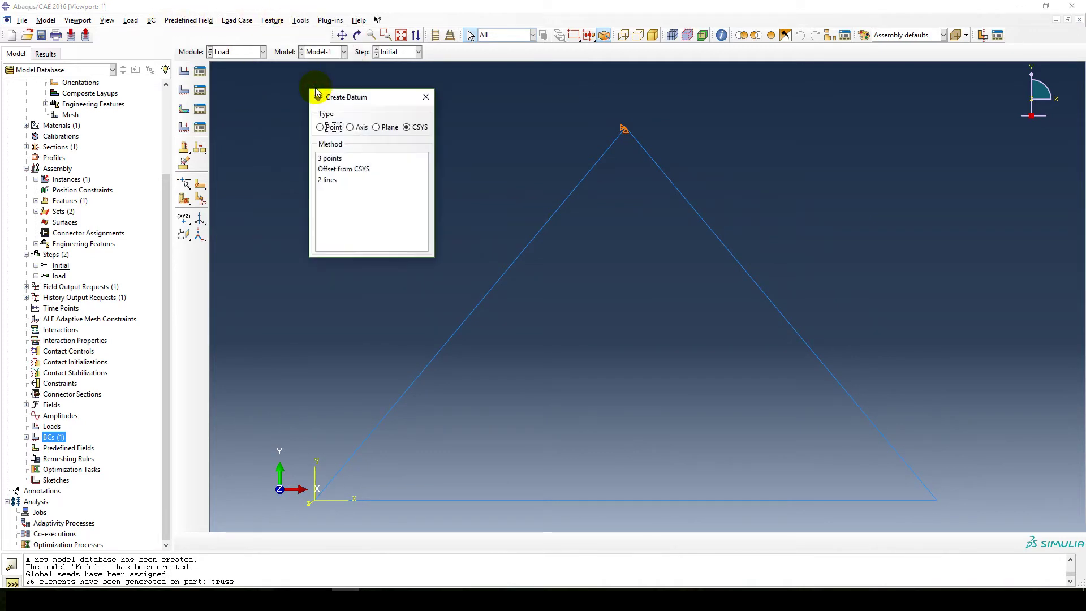
click(416, 129)
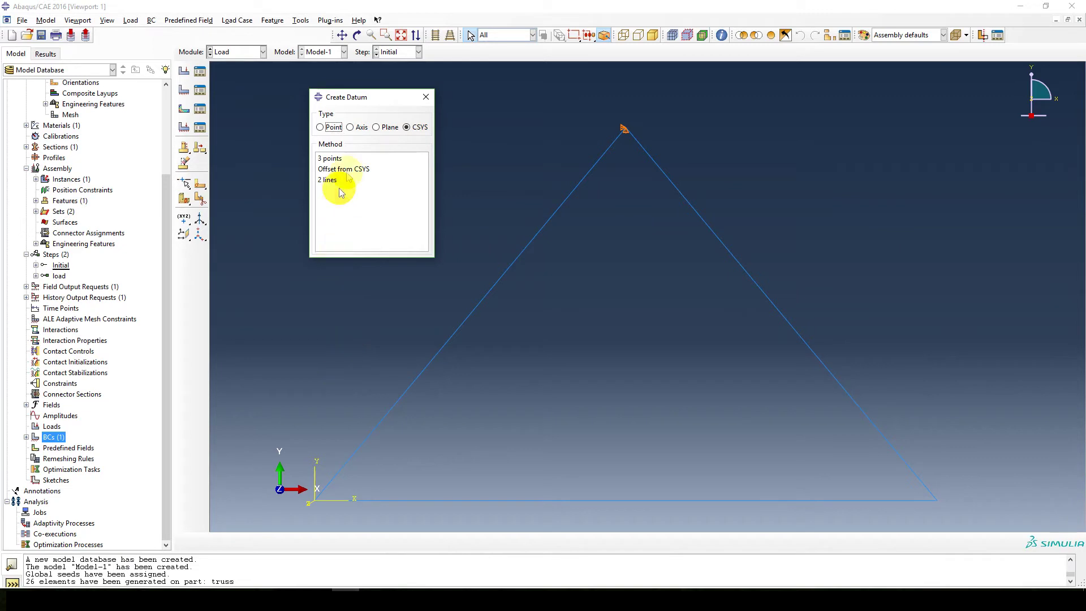
click(360, 130)
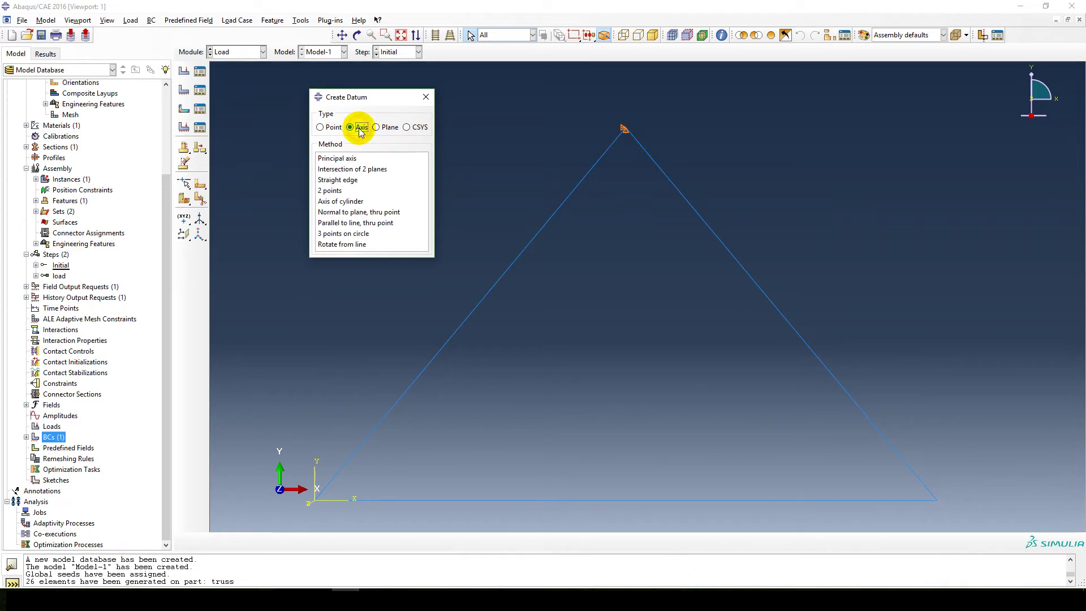
click(333, 246)
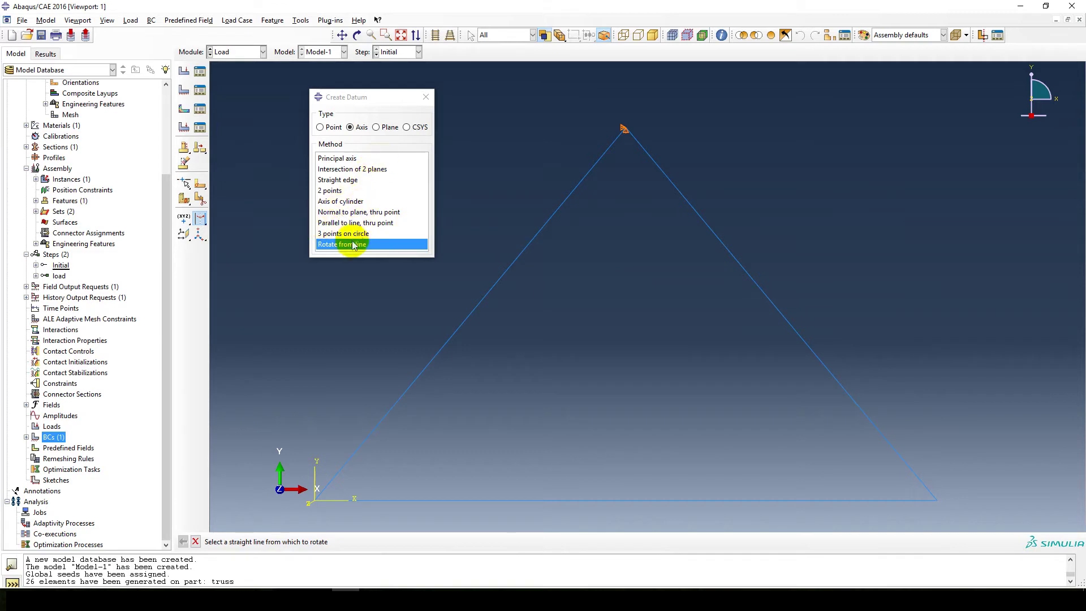
Step: Add a datum axis through the right base vertex rotated 45° from the bottom edge
drag(365, 101, 388, 99)
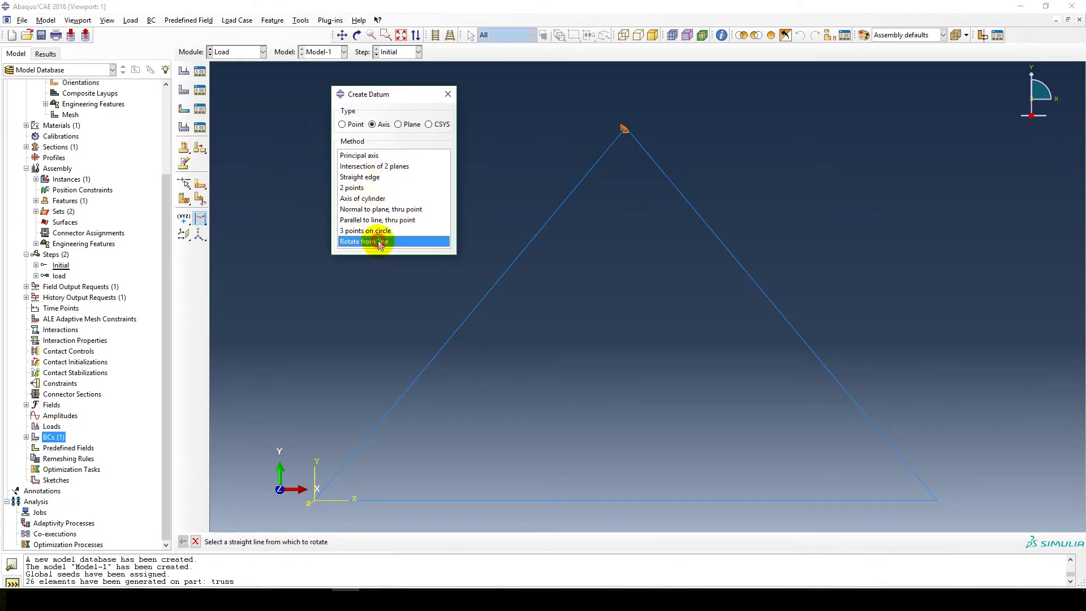
click(379, 242)
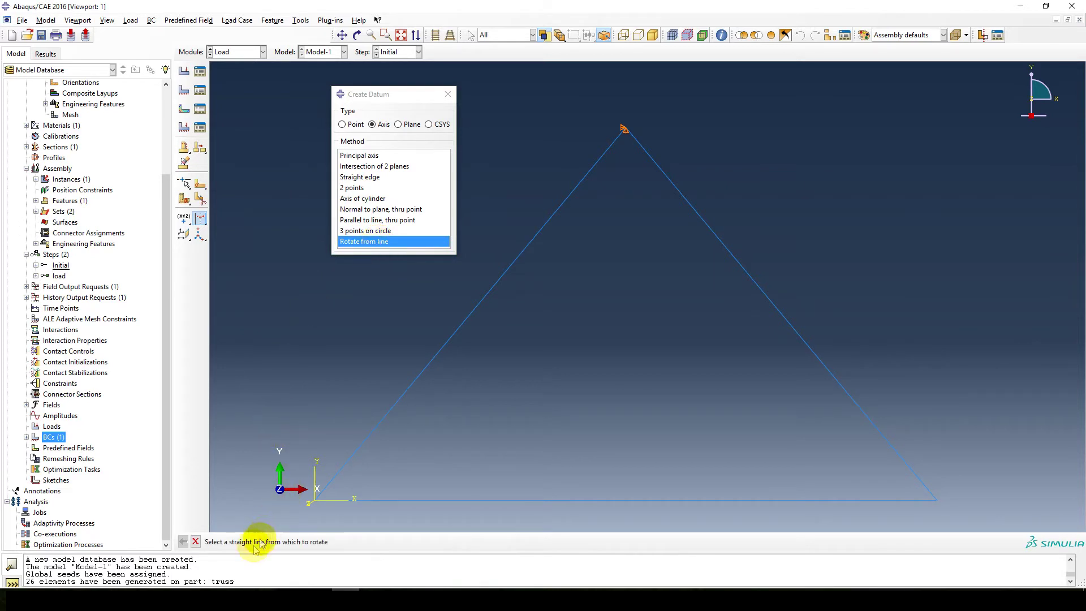
click(774, 500)
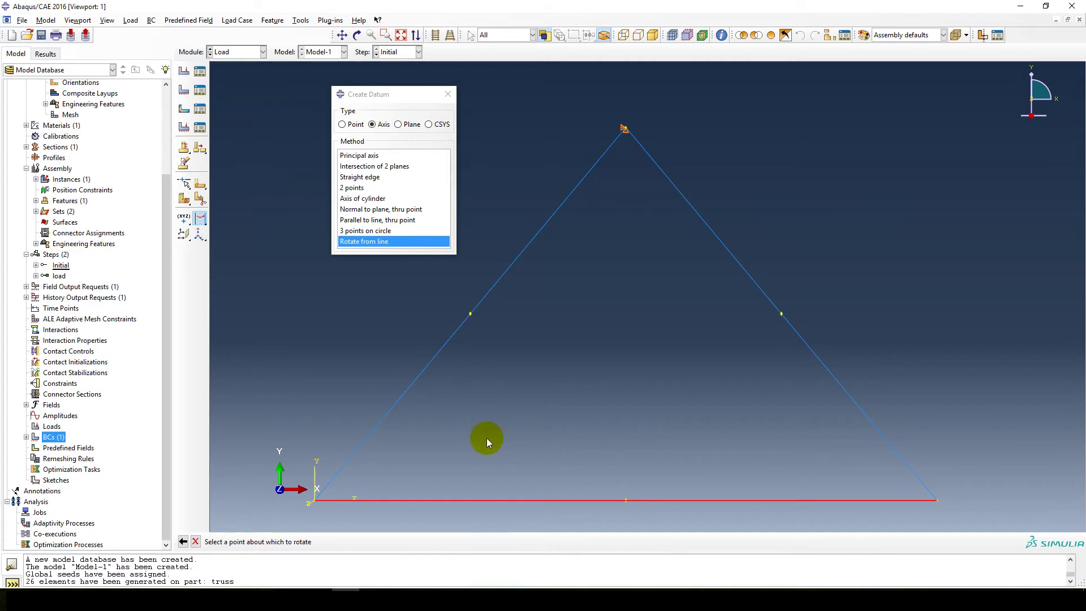
click(936, 500)
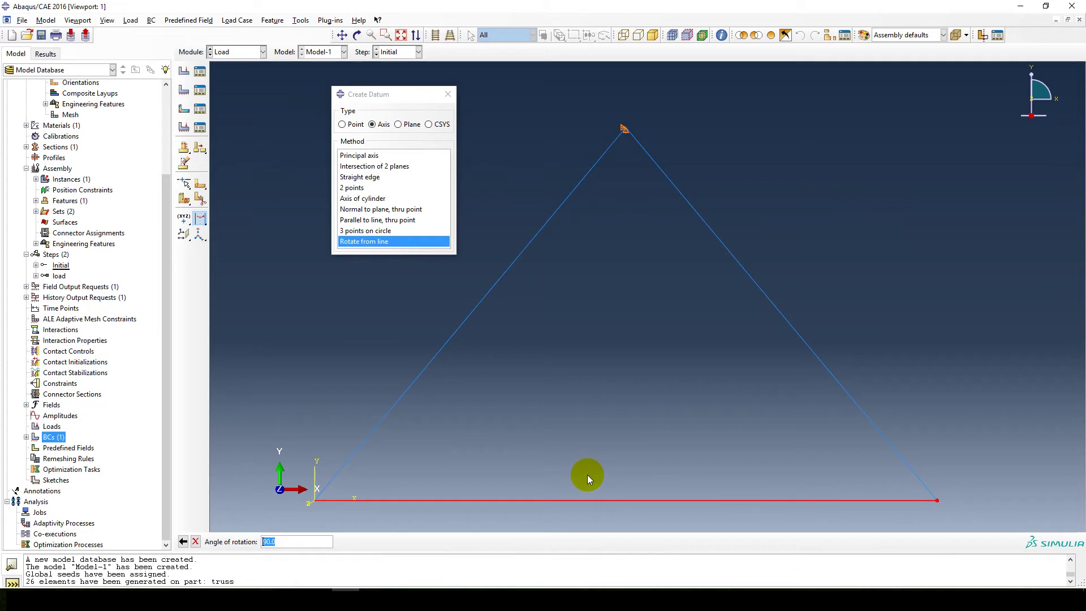
text(45)
key(Return)
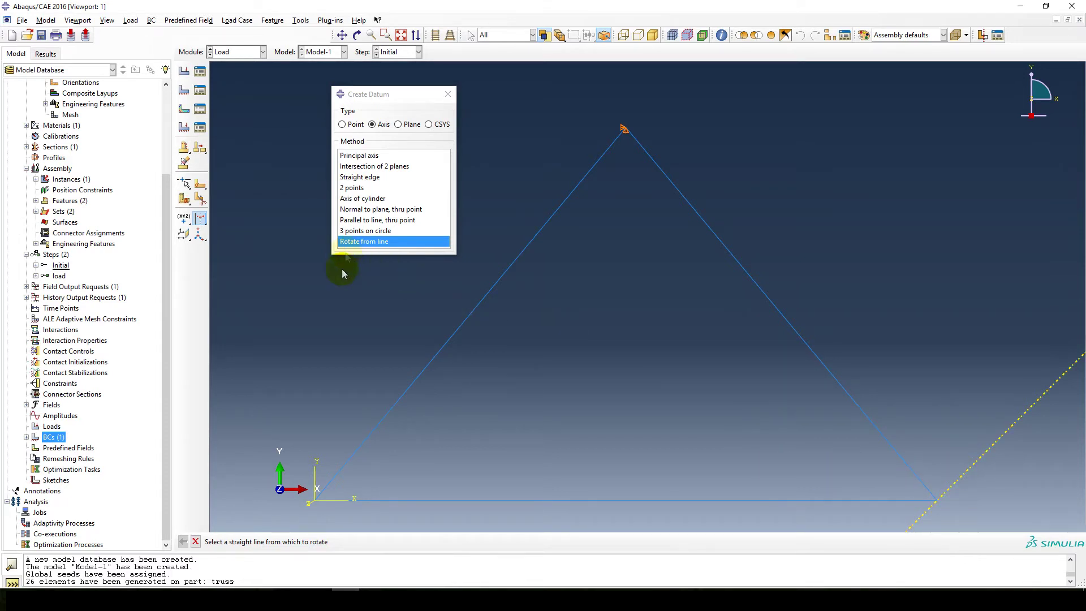
Step: Add a second datum axis through the right base vertex rotated 135° from the bottom edge
click(789, 501)
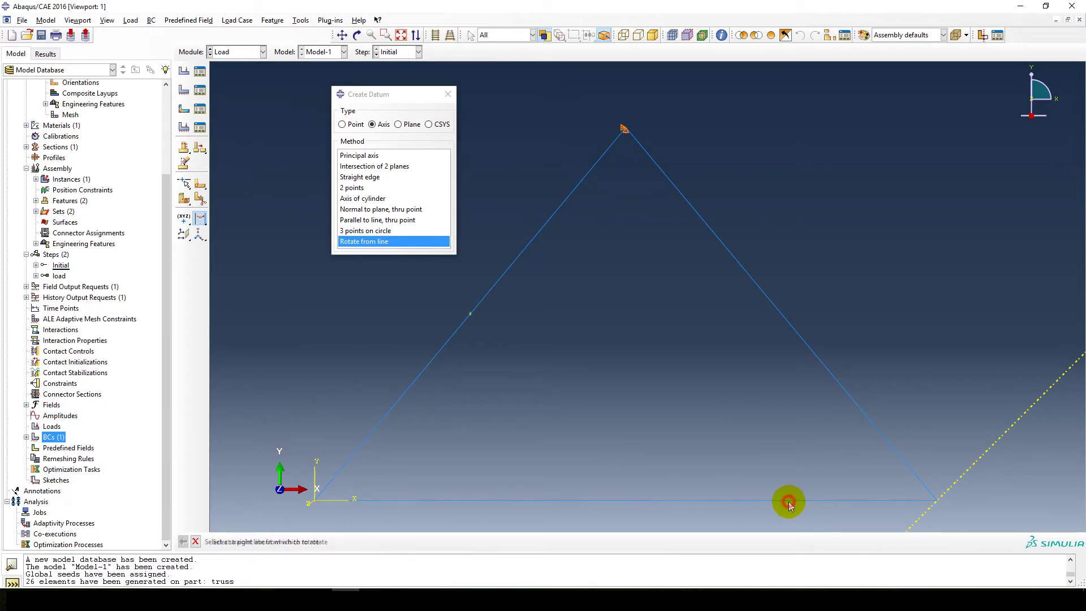
click(937, 500)
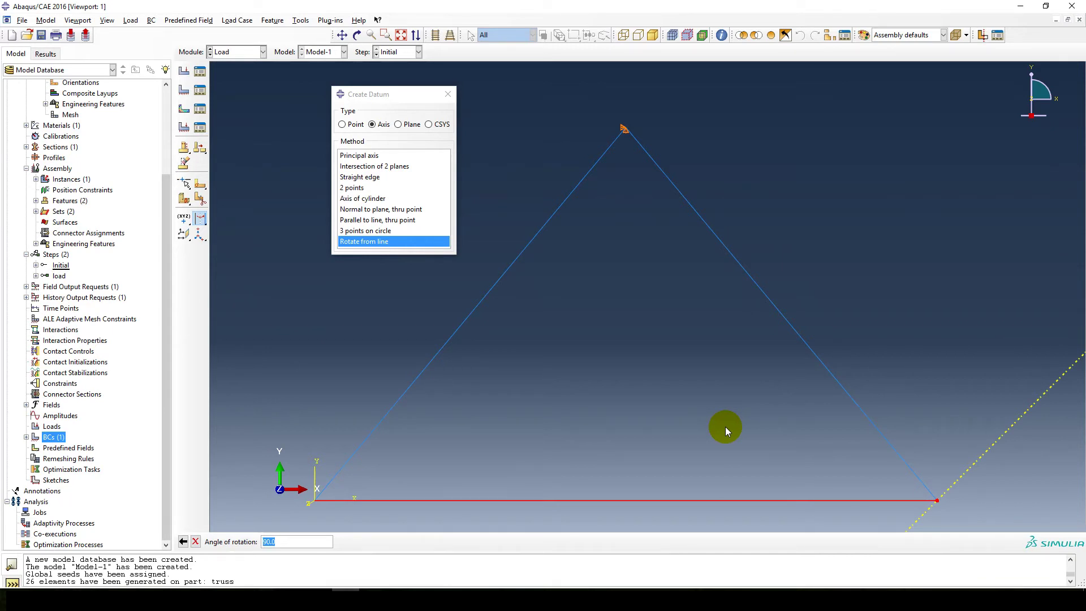
text(135)
key(Return)
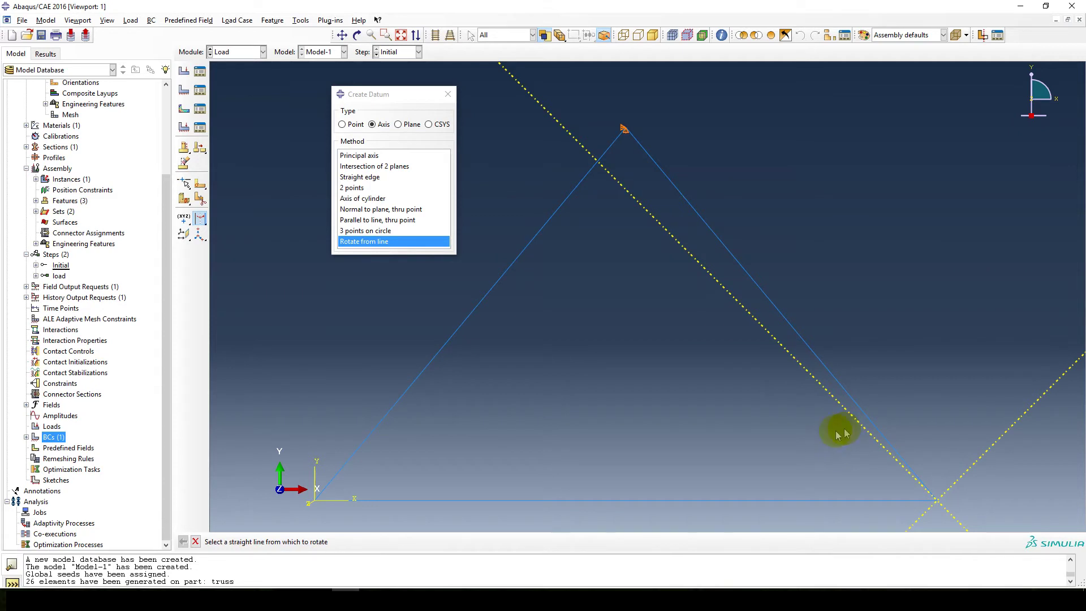
click(428, 124)
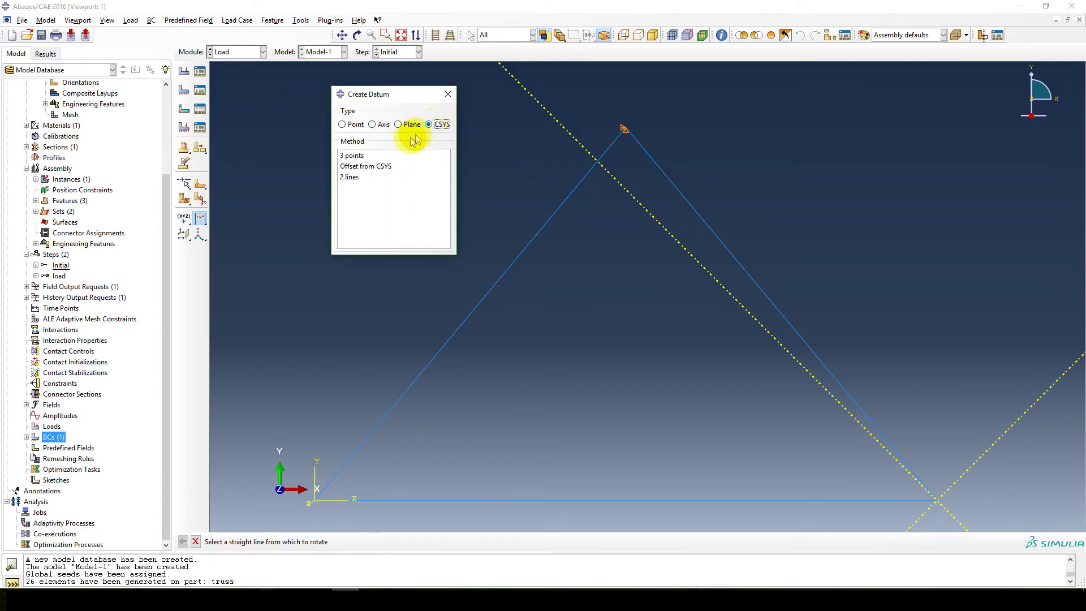
Step: Define rollerCSYS from two lines: X along the 45° axis, 135° axis in the X-Y plane
click(347, 177)
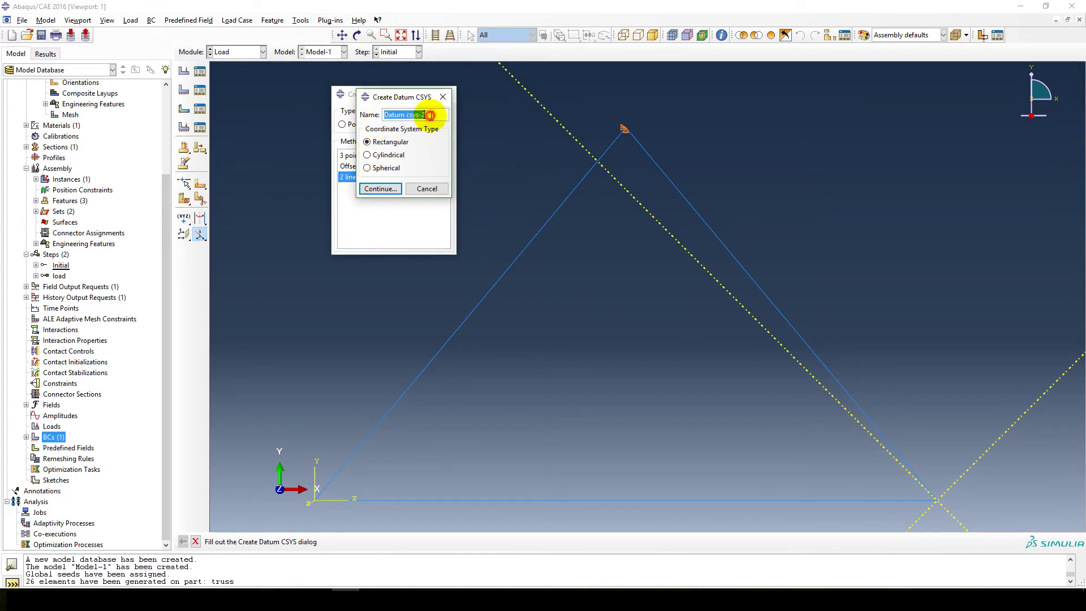
text(rollerCSYS)
click(380, 189)
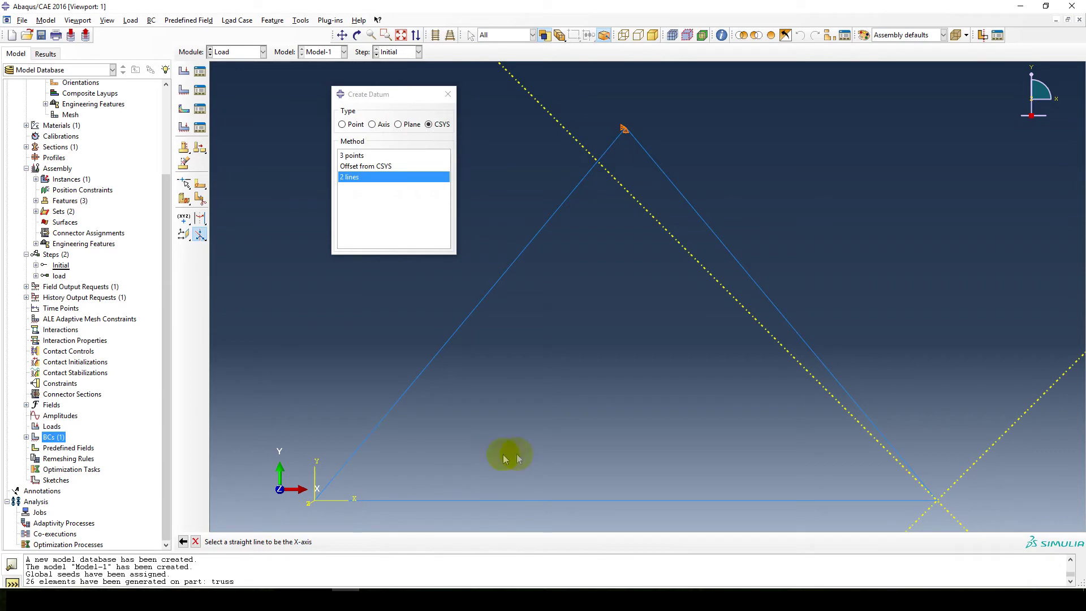
click(1001, 439)
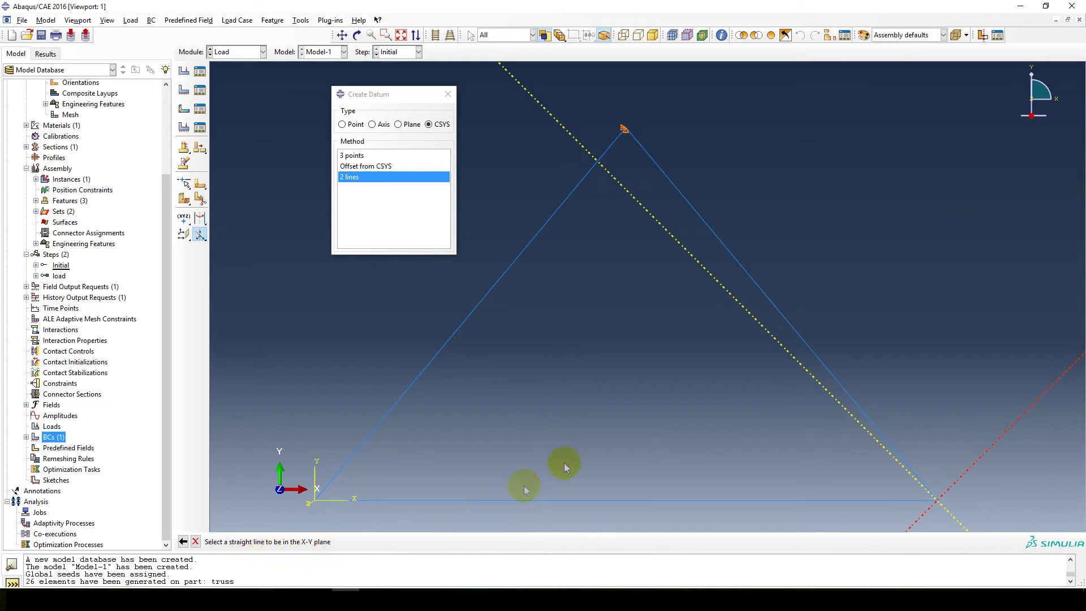
click(782, 350)
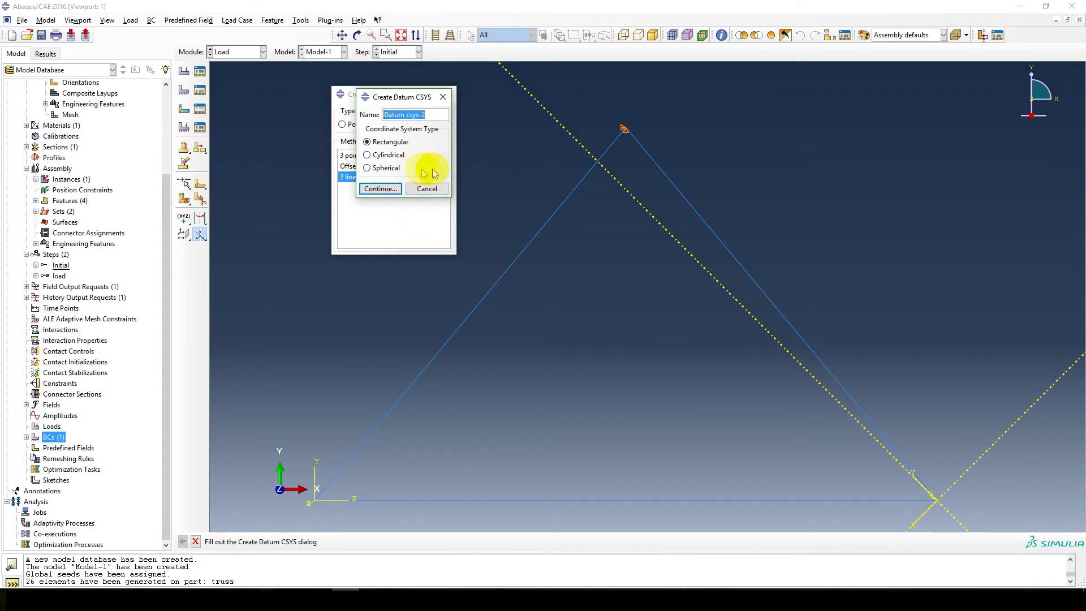
click(427, 189)
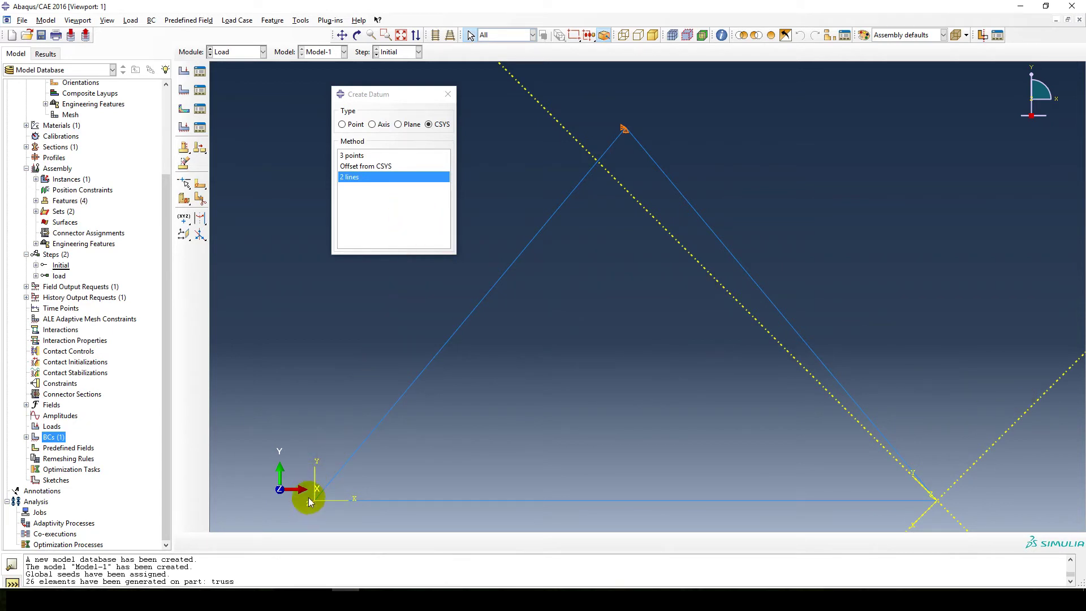
Step: Add a datum axis through the left base vertex rotated 135° from the bottom edge
click(382, 126)
click(373, 243)
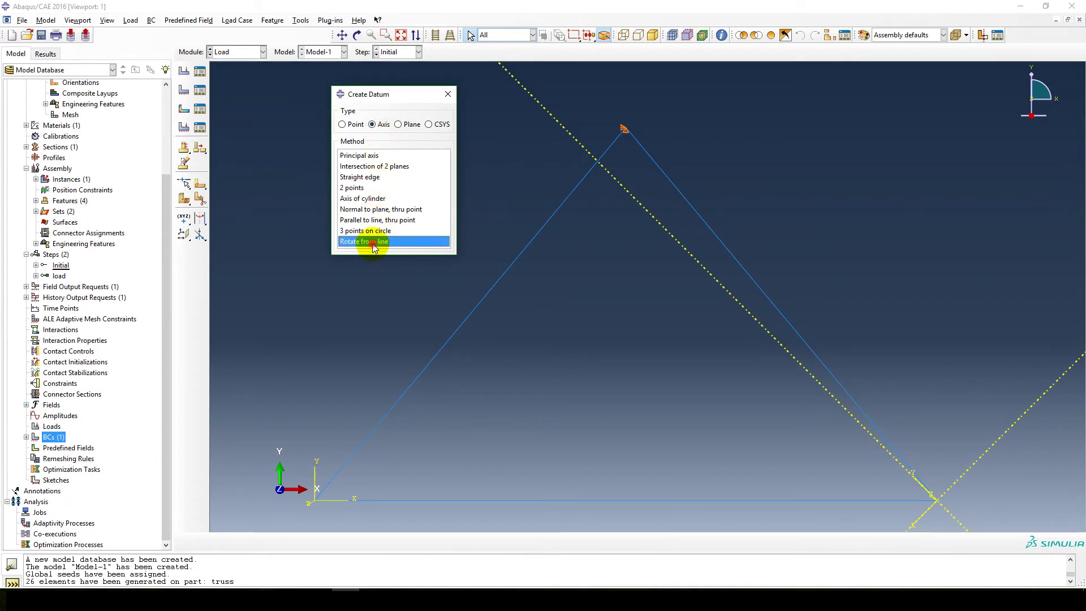
click(420, 501)
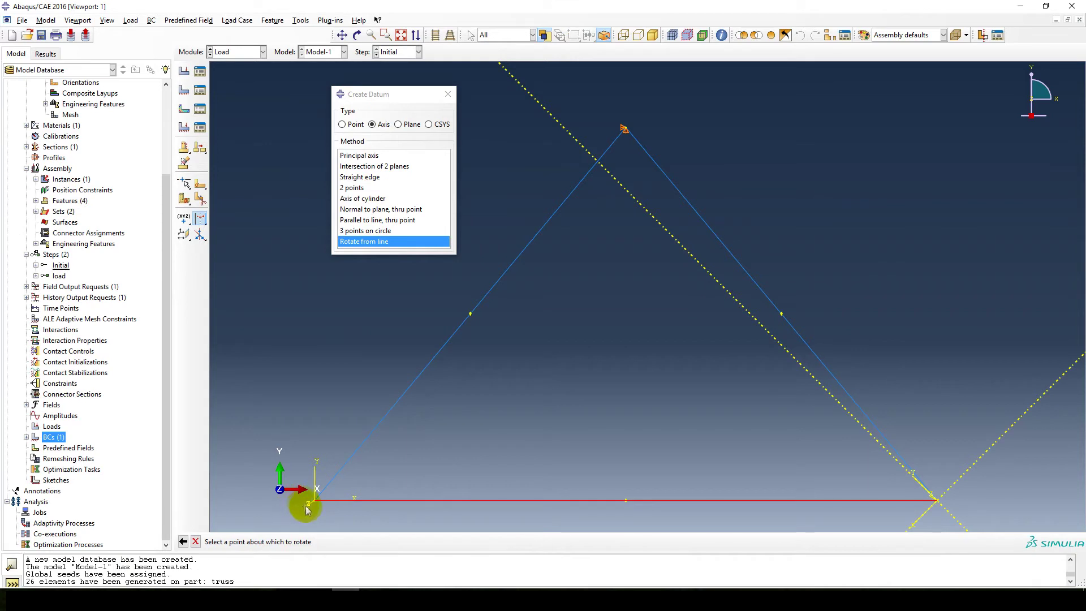
click(314, 500)
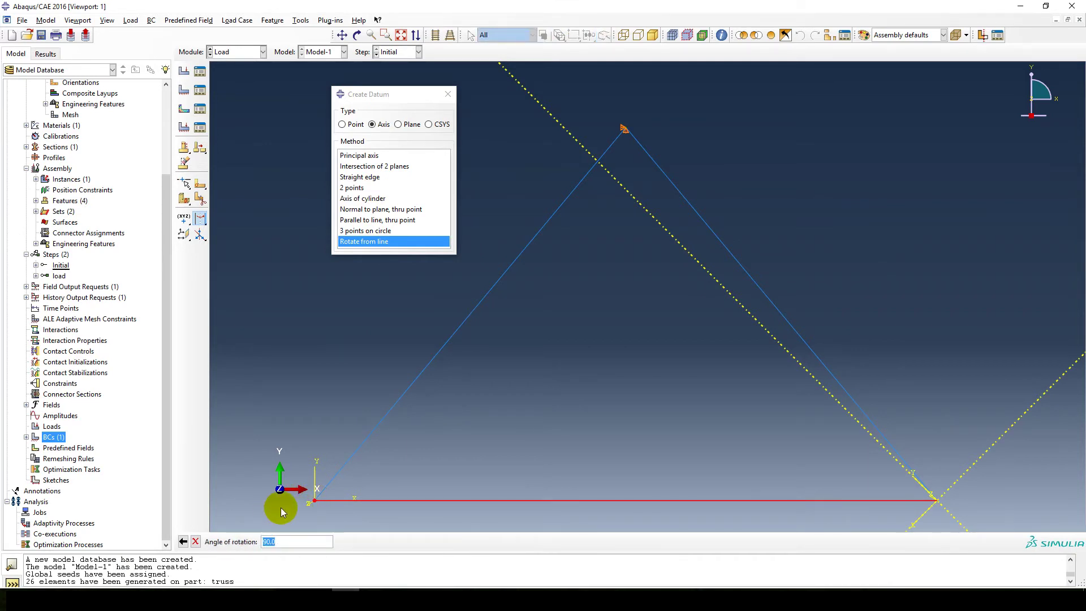
text(135)
key(Return)
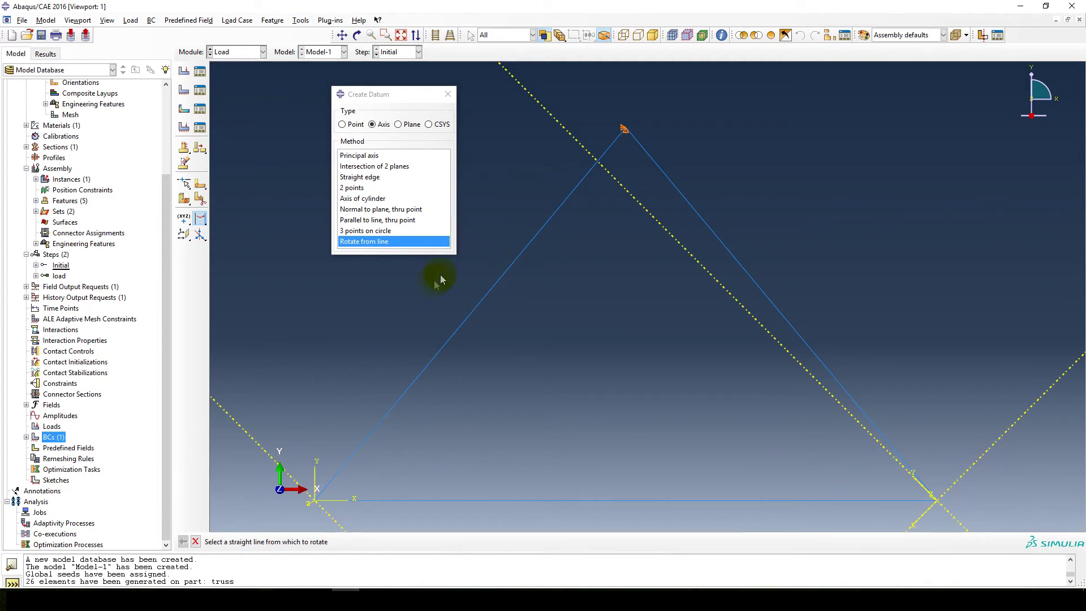
click(429, 124)
click(348, 177)
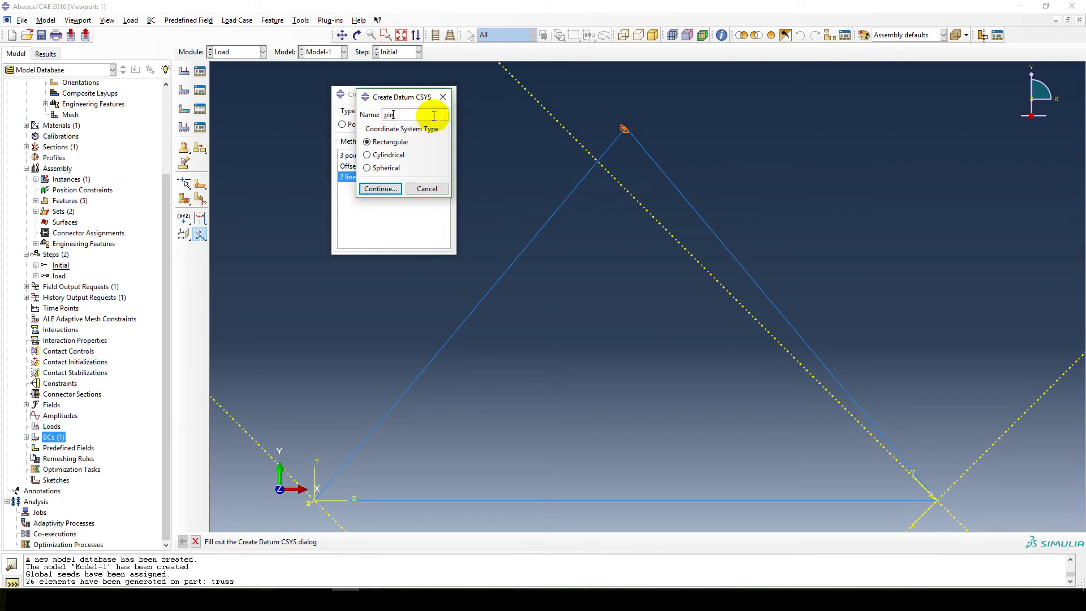
Step: Define pinCSYS with X along the left inclined datum axis and the bottom edge in the X-Y plane
click(378, 190)
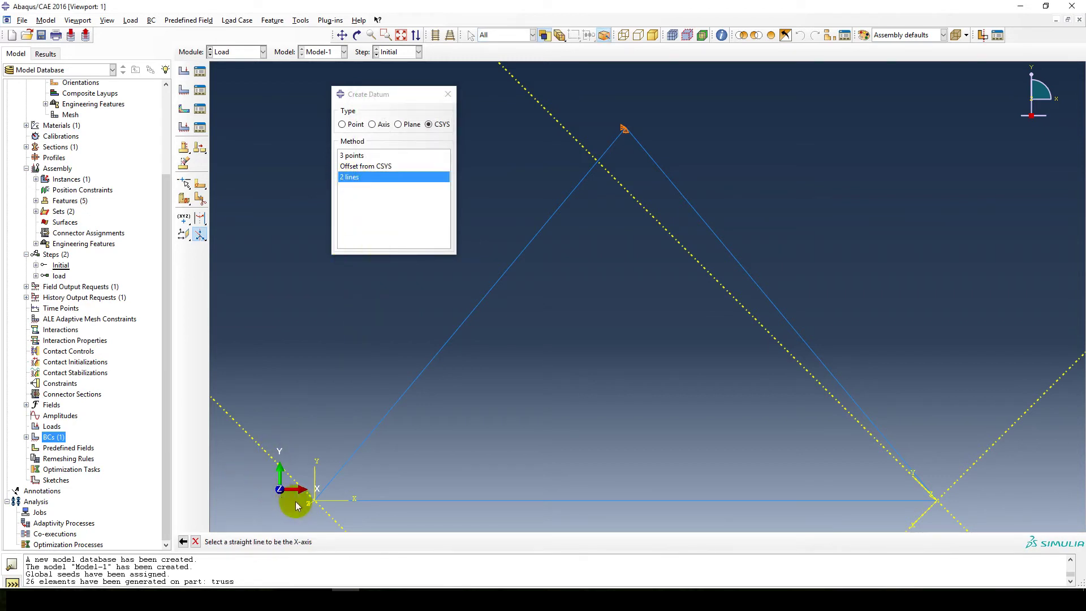
click(246, 433)
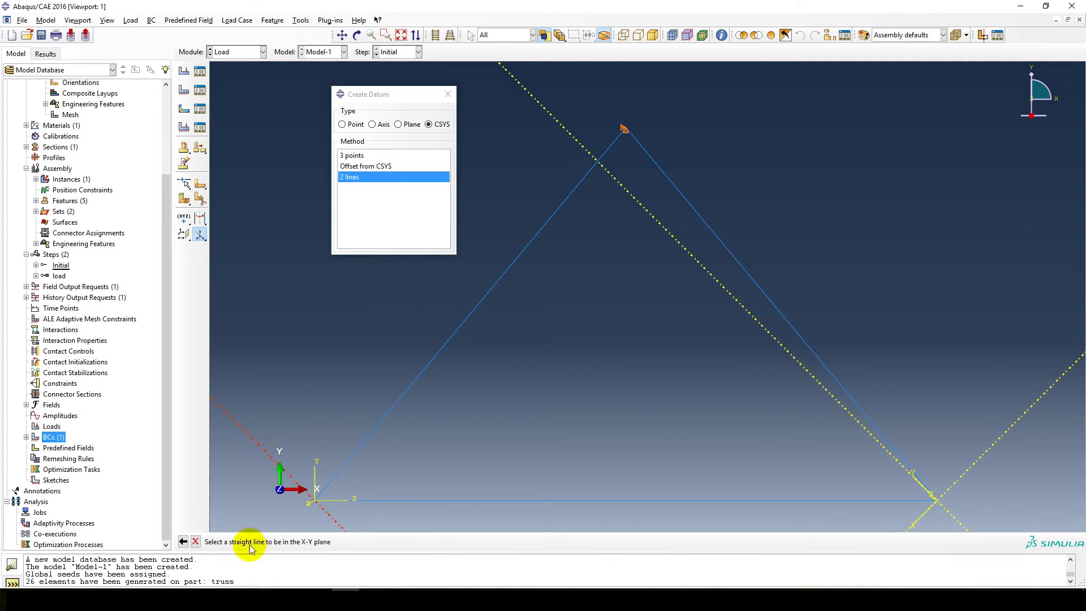
click(375, 499)
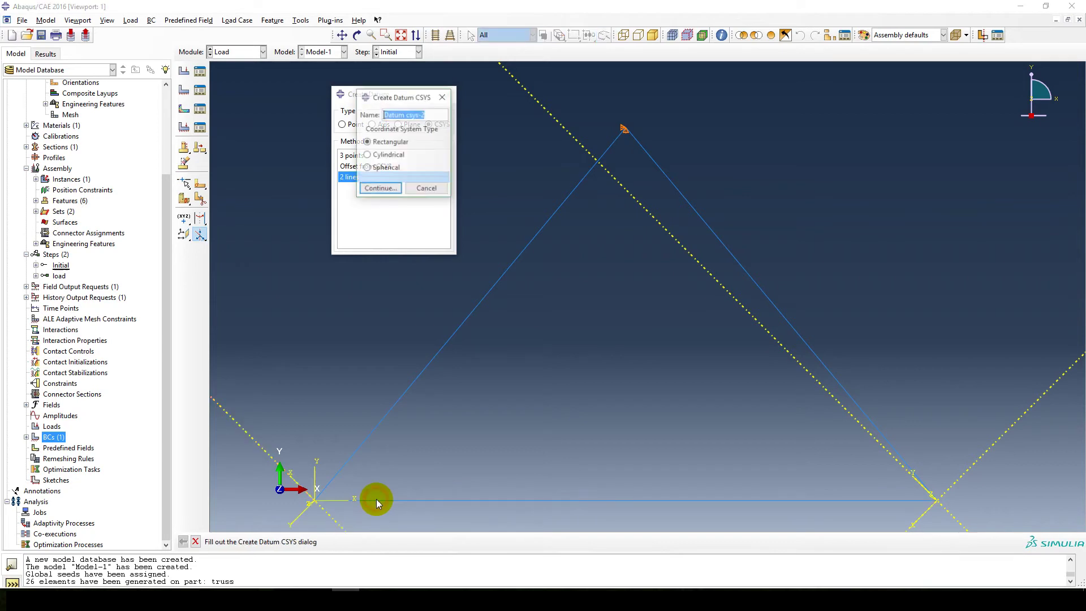
click(424, 188)
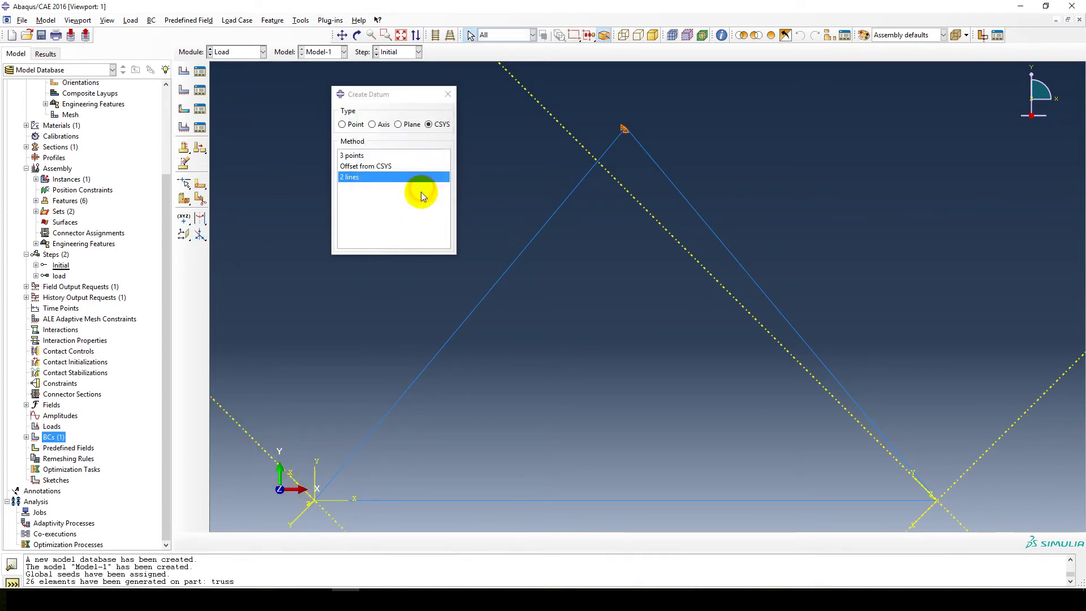
click(448, 94)
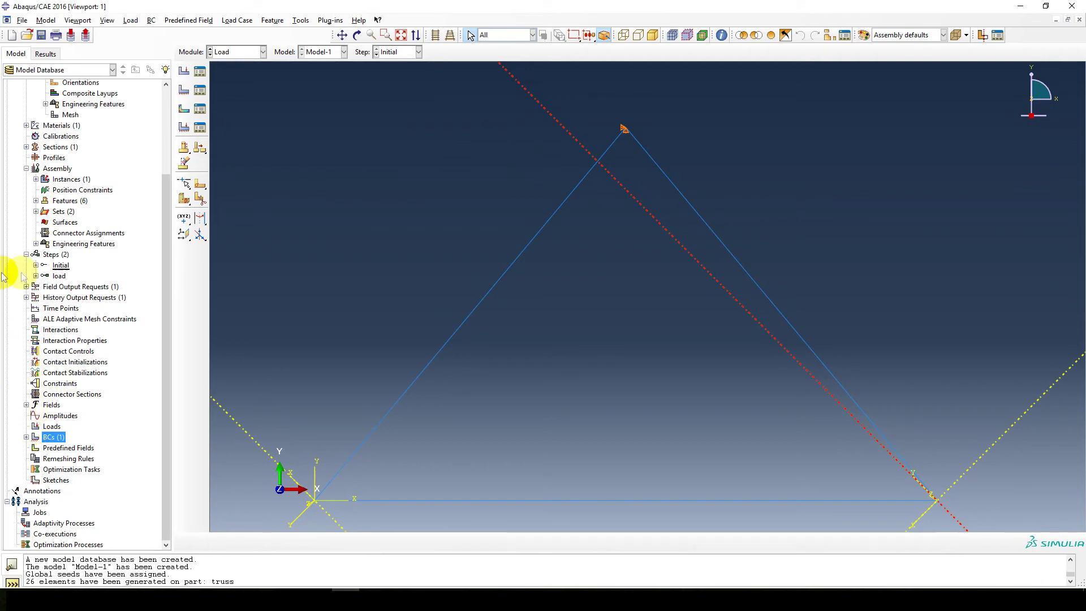
Step: Delete Datum axis-1 together with its dependent rollerCSYS from the assembly features
scroll(25, 249, up, 2)
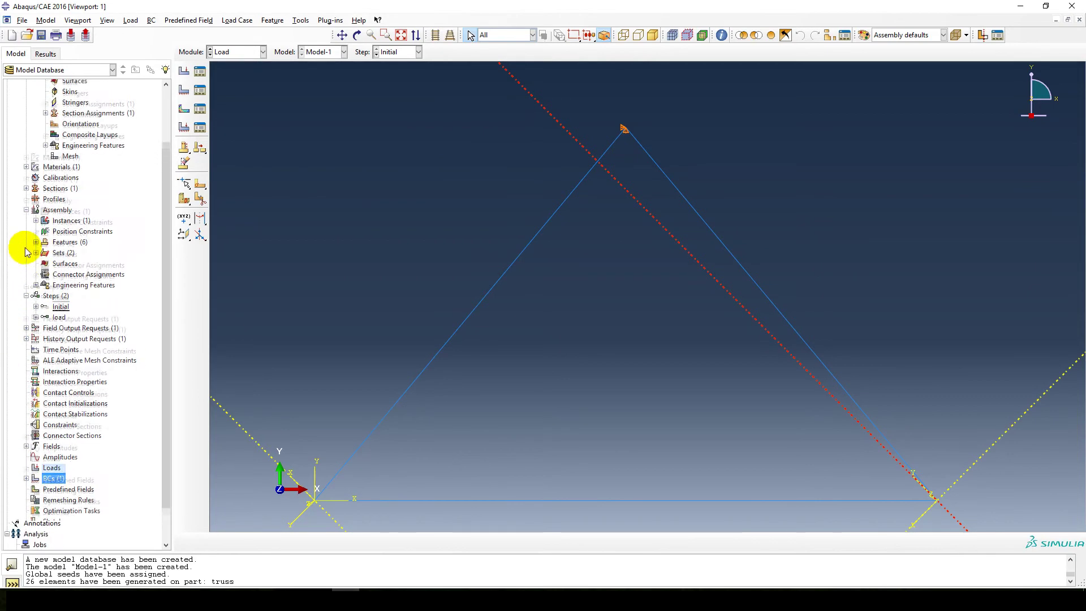
click(36, 254)
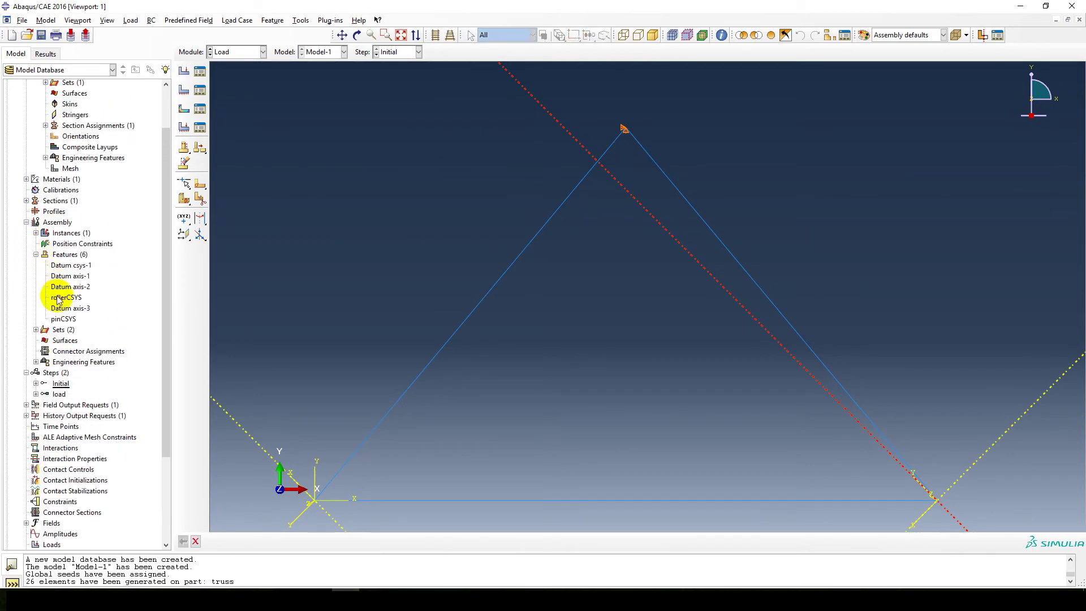
click(70, 276)
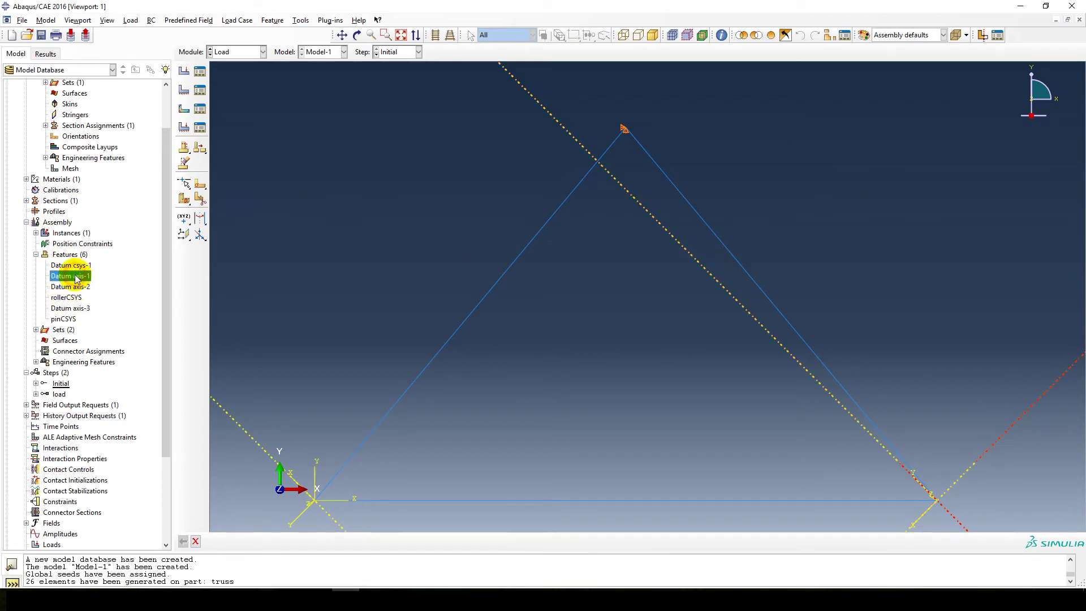
click(65, 320)
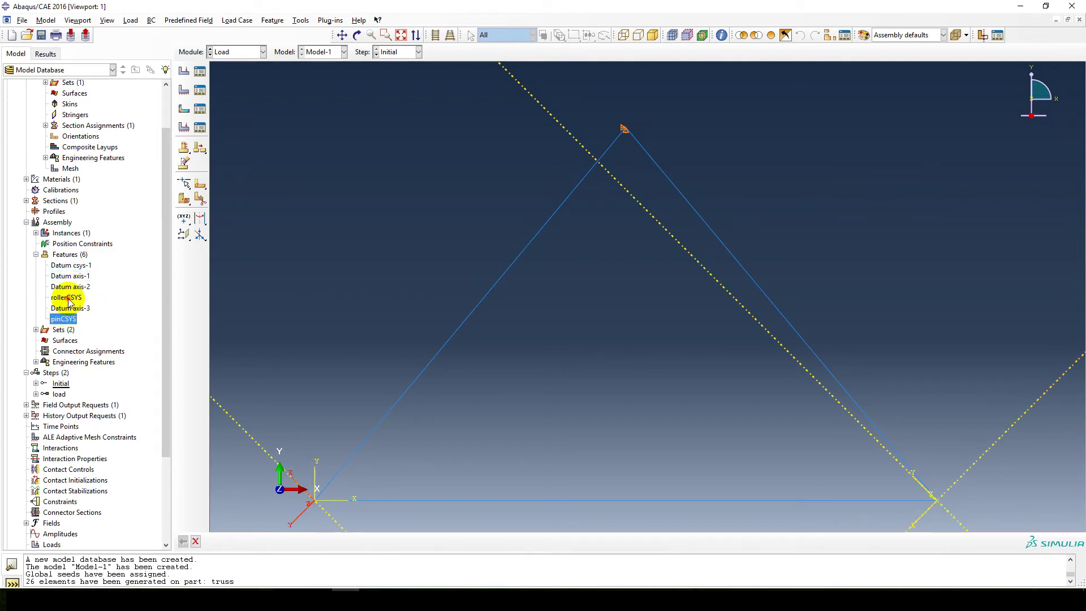
click(70, 297)
click(71, 277)
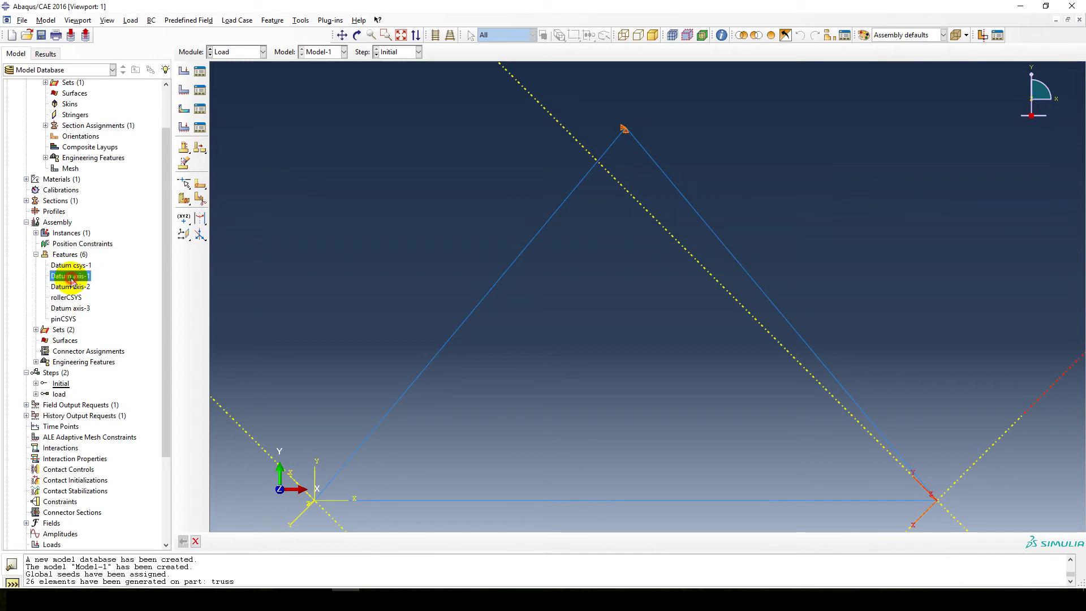
right_click(71, 279)
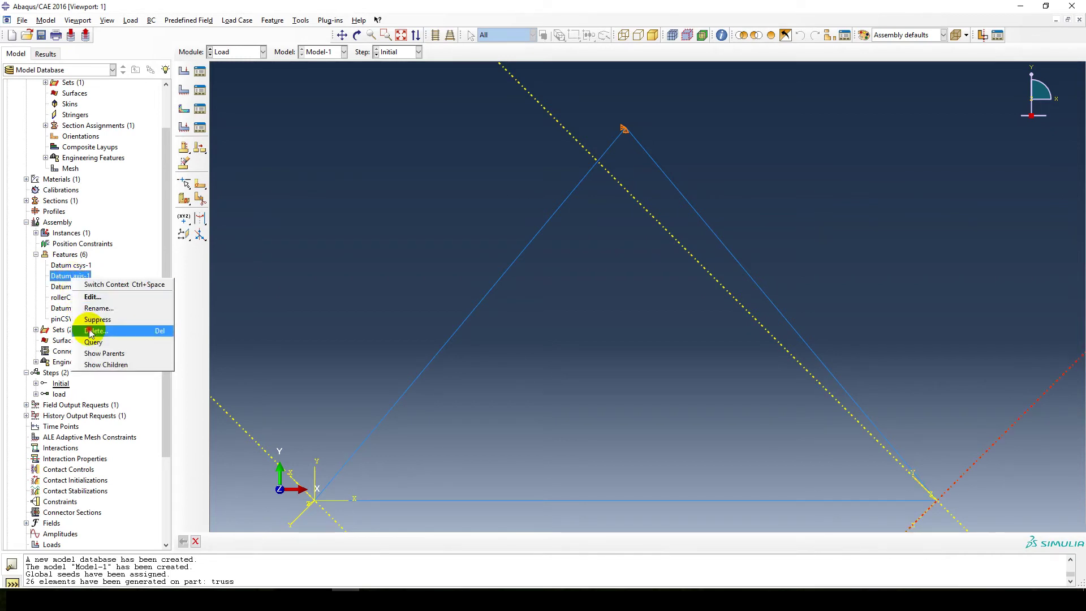
click(139, 328)
click(494, 312)
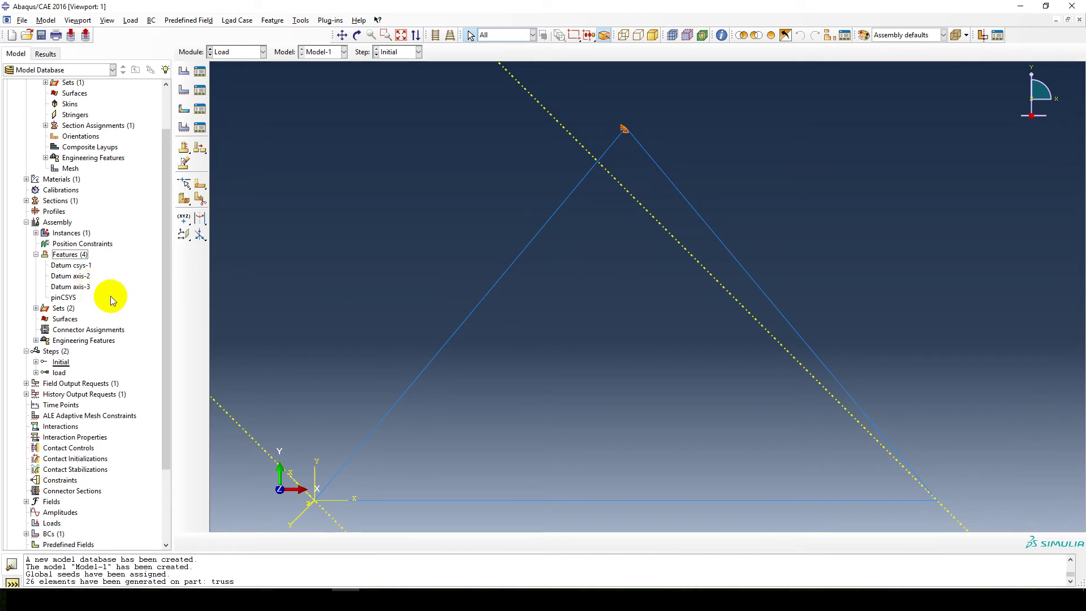
Step: Review the four remaining assembly features in the model tree
double_click(70, 255)
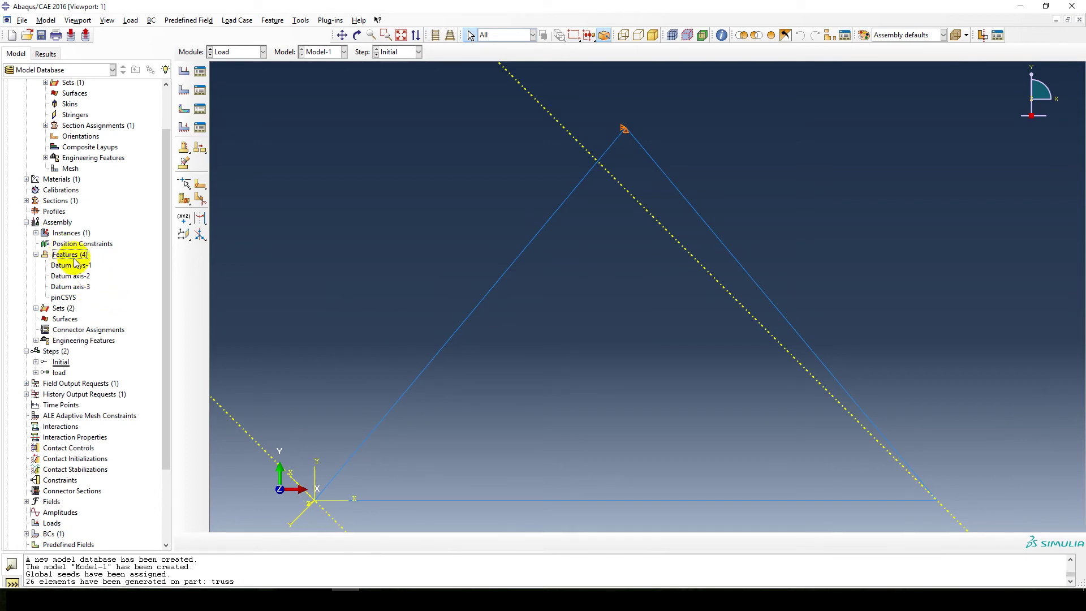
click(70, 276)
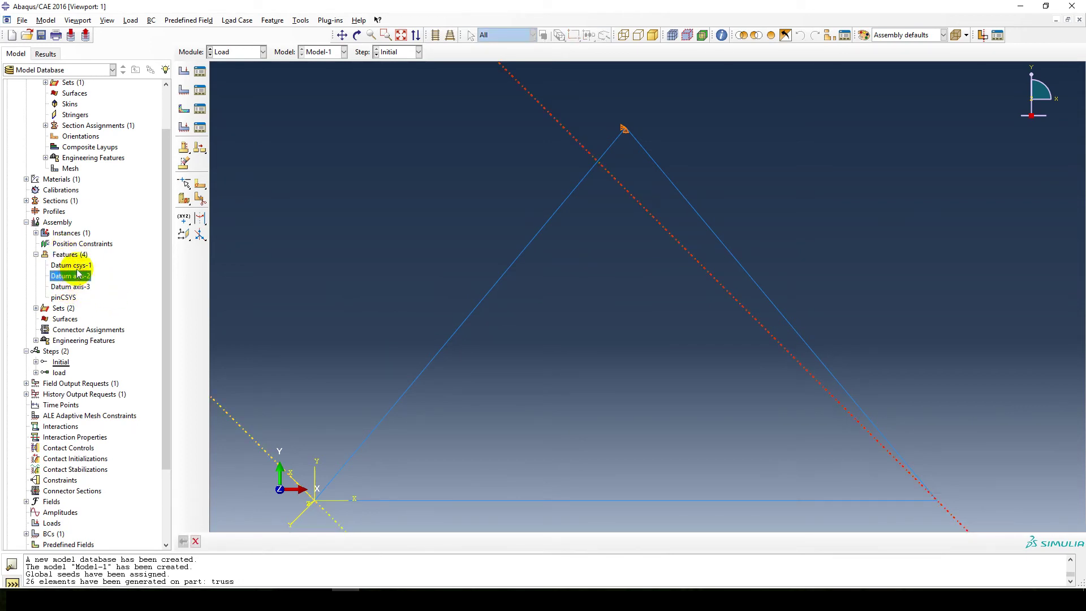
click(103, 267)
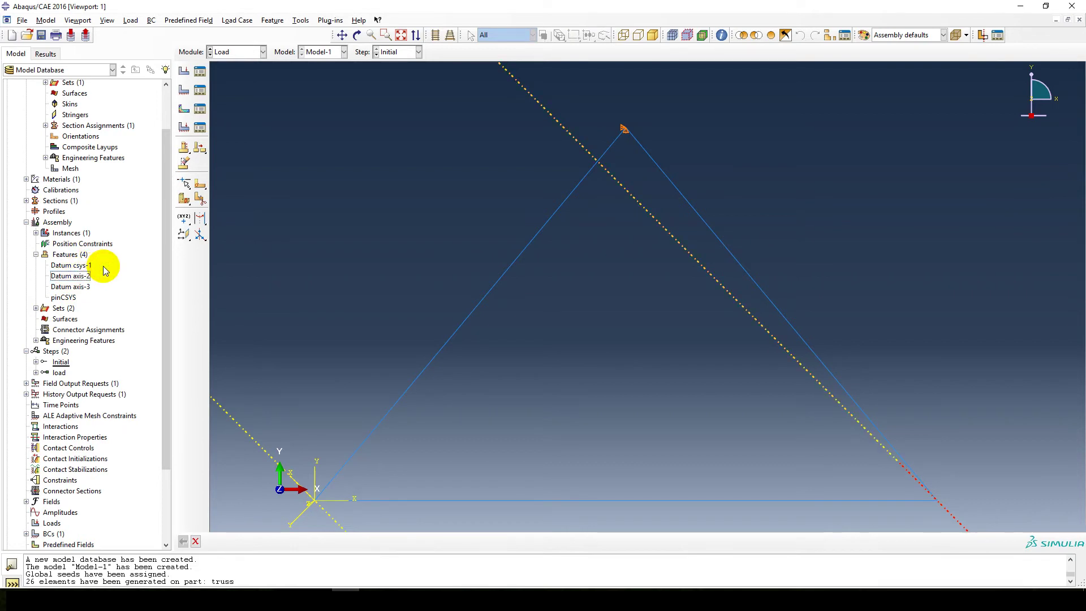
right_click(104, 270)
click(107, 255)
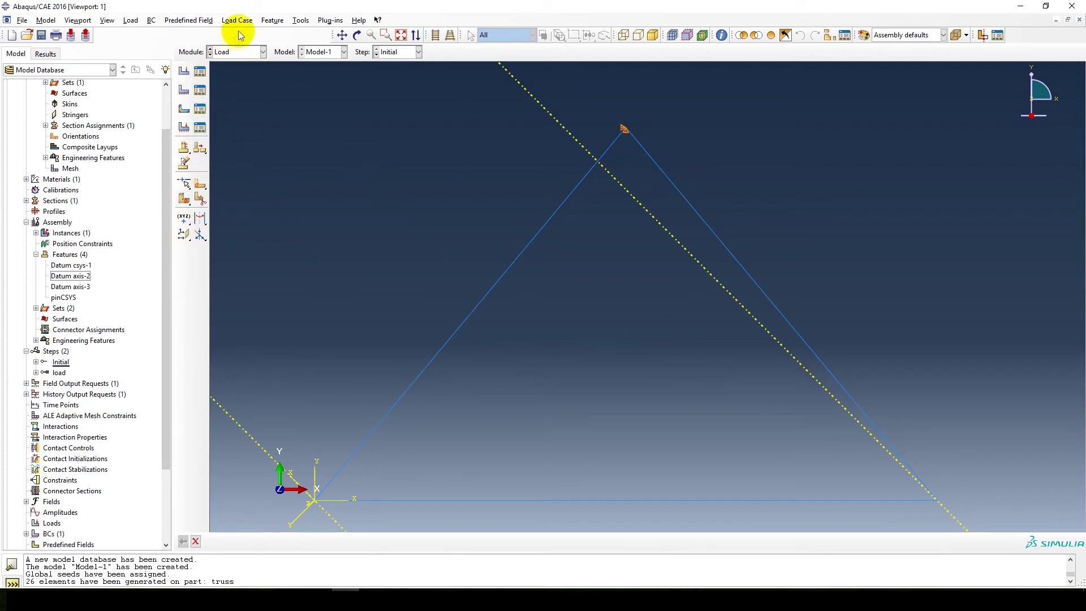
Step: Create a new datum axis rotated from the bottom member about its right end vertex
click(302, 21)
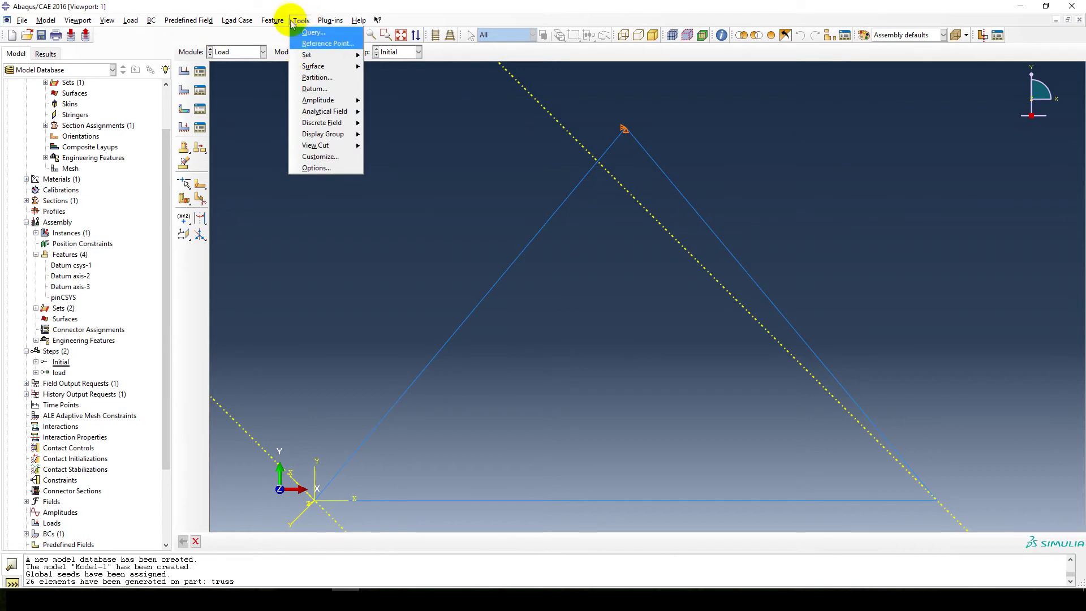
click(318, 90)
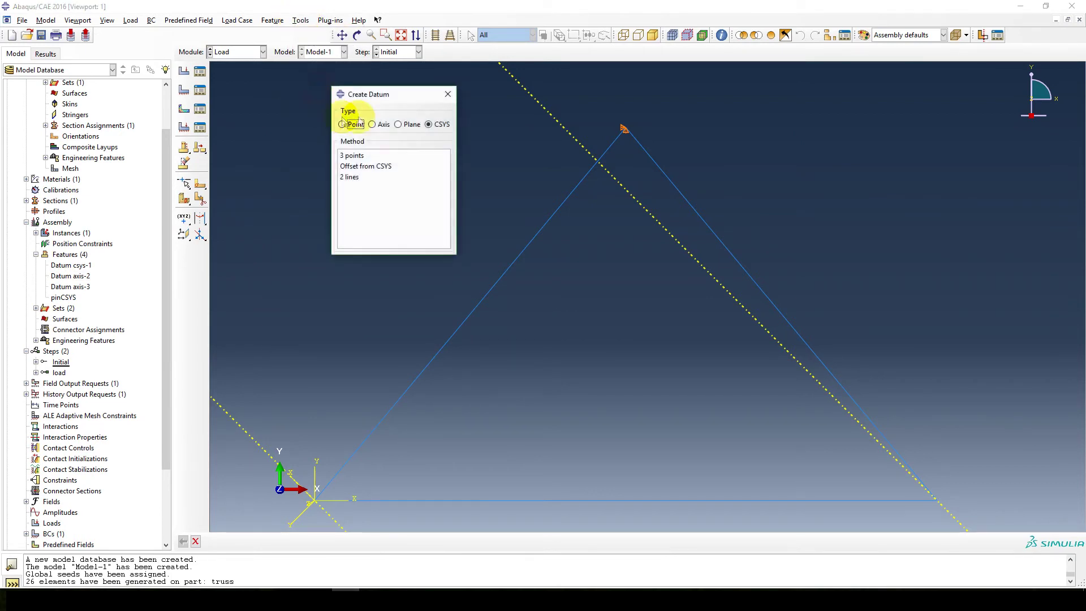
click(373, 125)
click(366, 244)
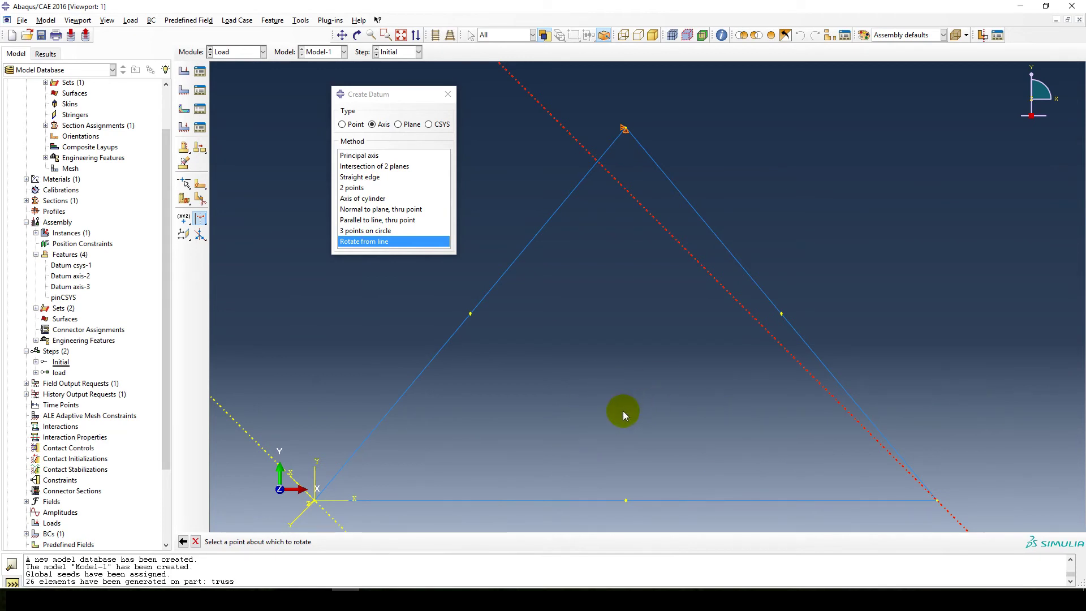
click(623, 411)
click(365, 241)
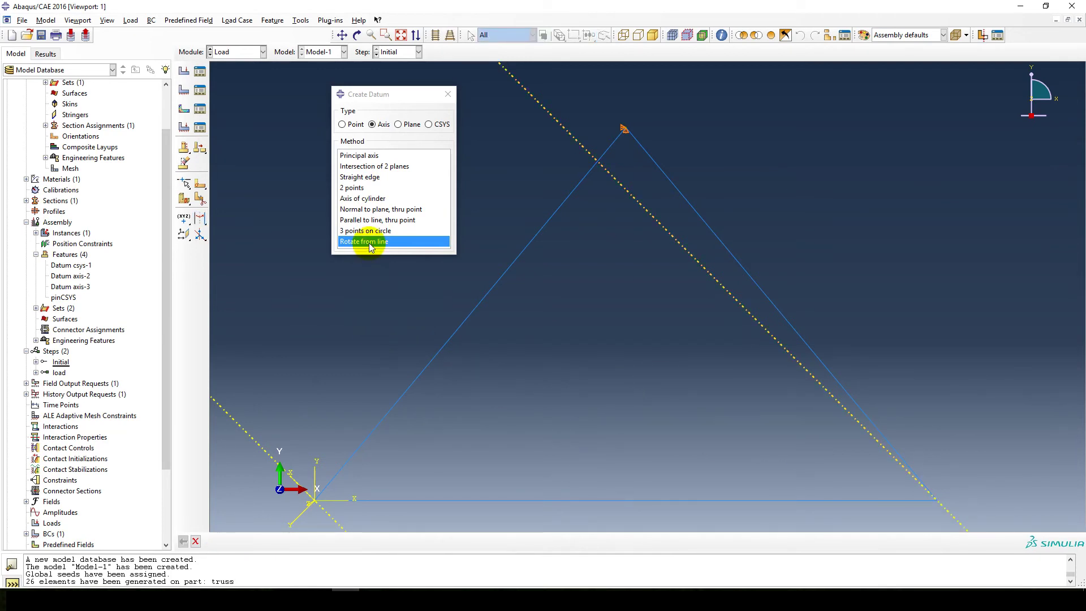
click(591, 501)
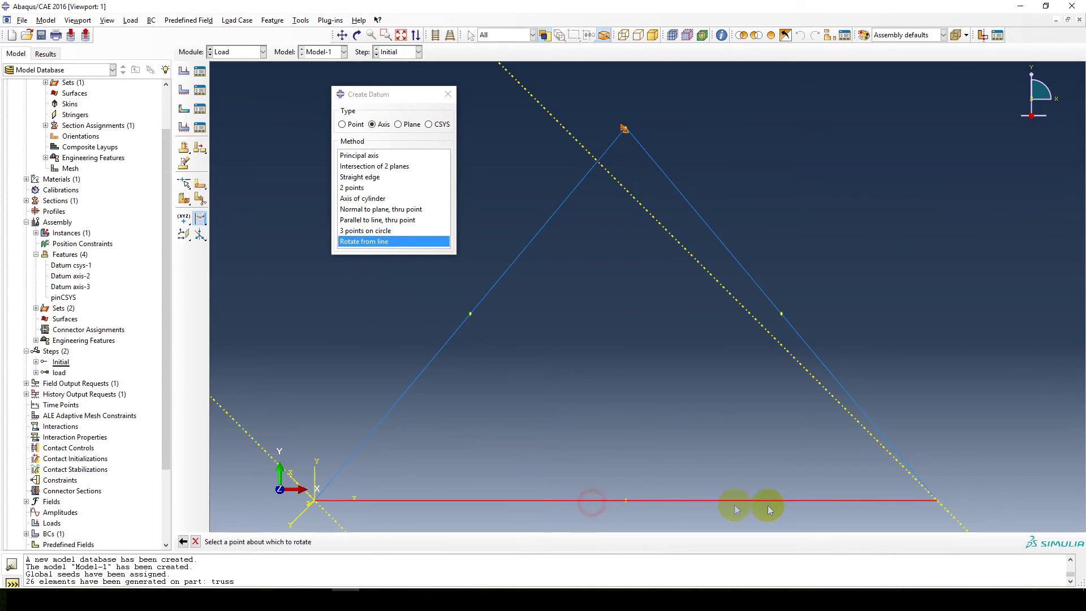
click(937, 502)
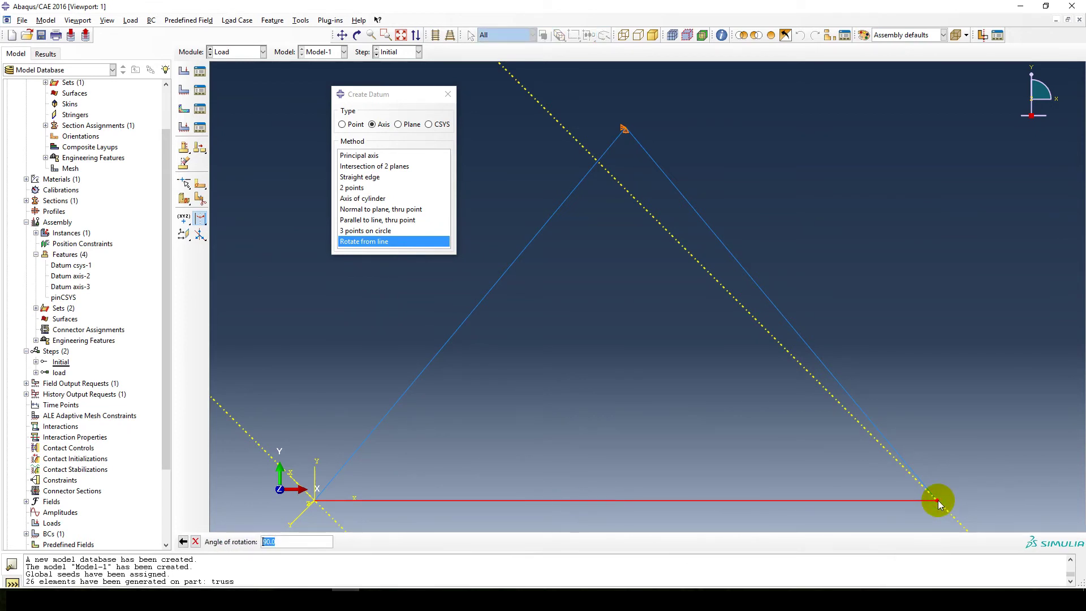
key(Return)
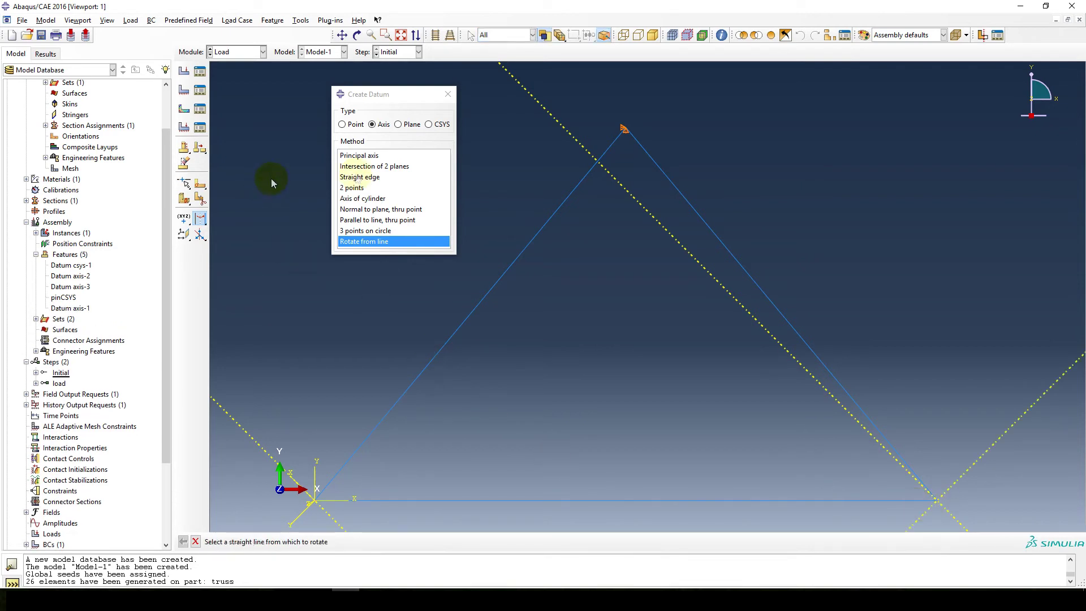
Step: Recreate rollerCSYS with X along the new datum axis and the right inclined member in the X-Y plane
click(429, 124)
click(349, 176)
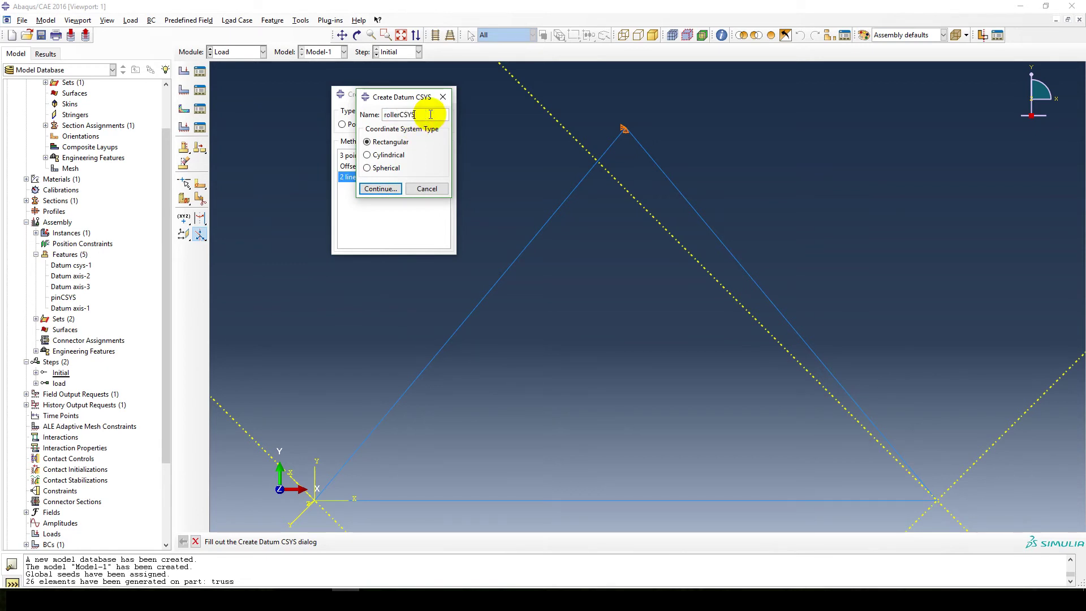
click(383, 189)
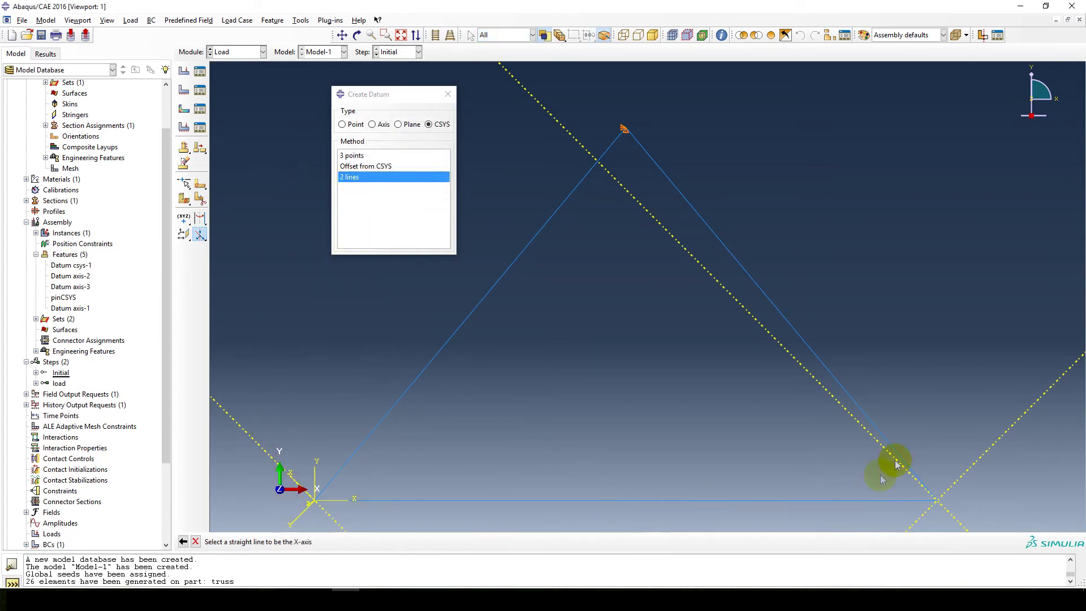
click(993, 445)
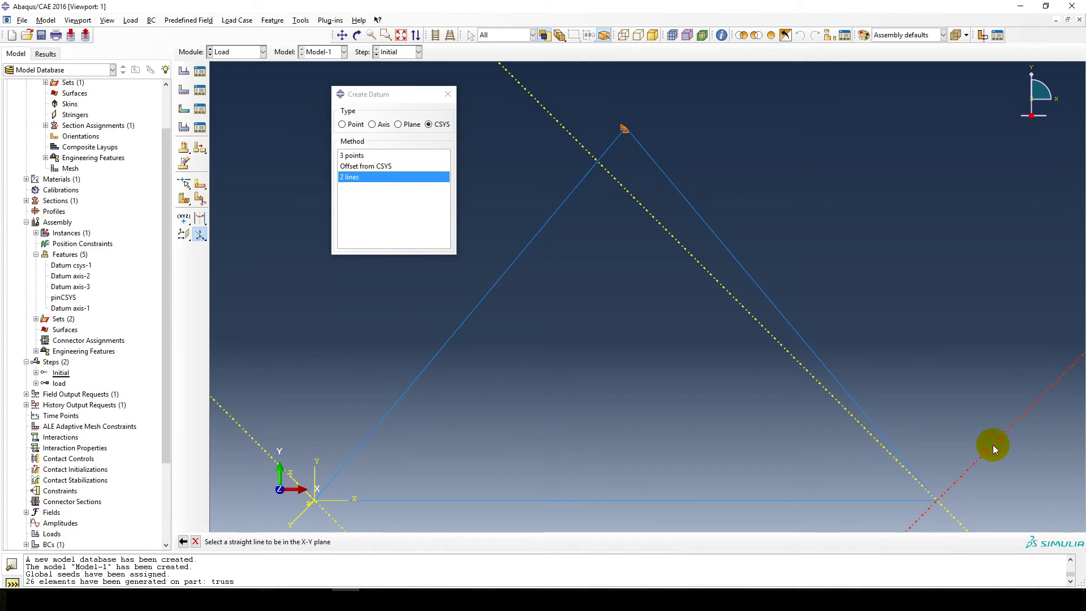
click(834, 376)
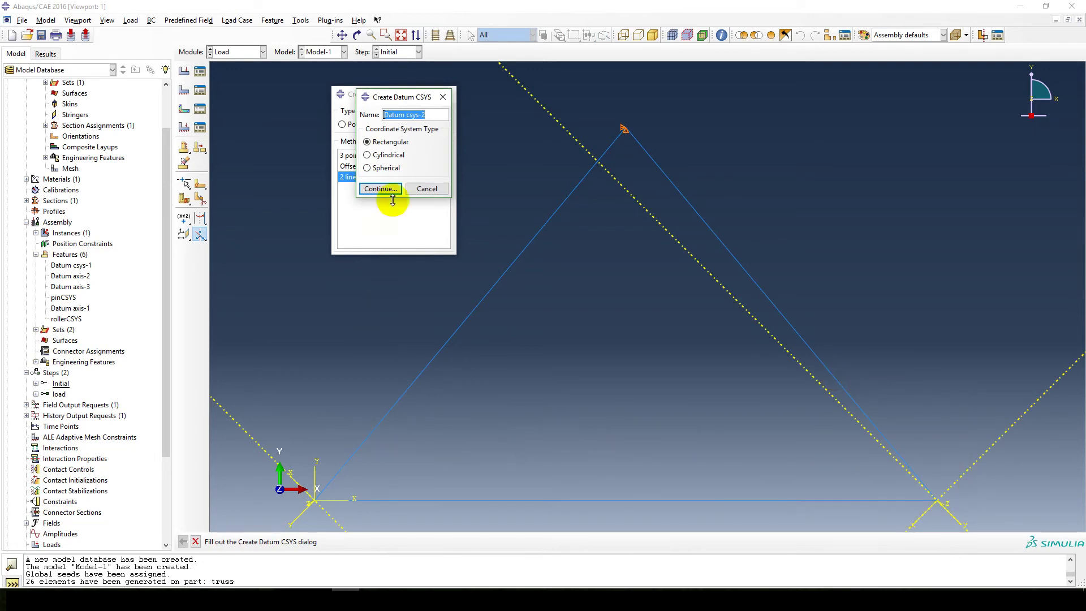
click(428, 189)
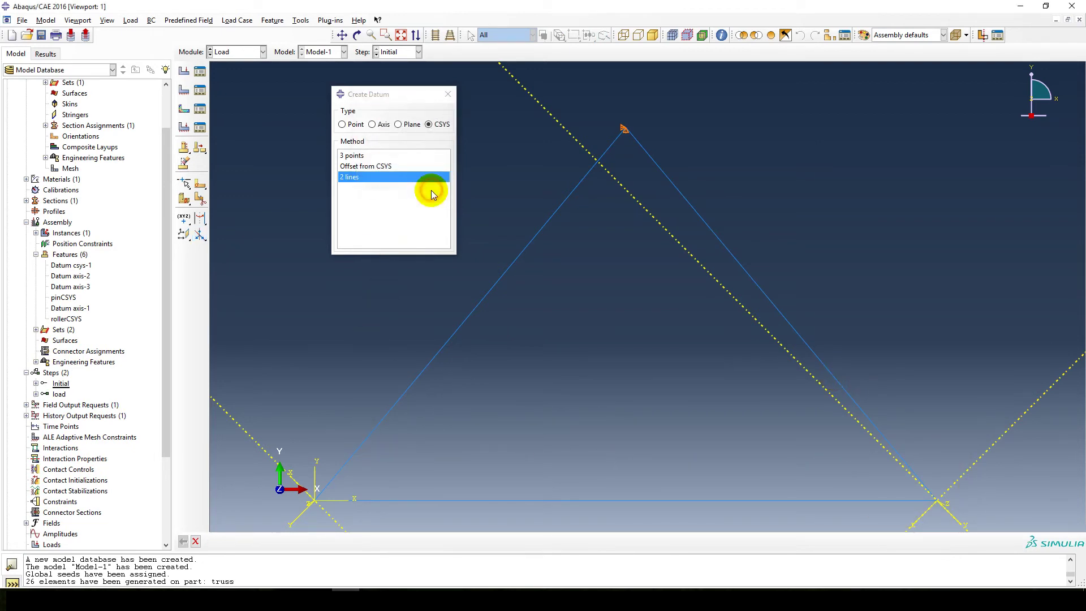
click(447, 94)
Step: Create the pin boundary condition at the left base node fixing U1 and U2 in pinCSYS
scroll(545, 378, down, 3)
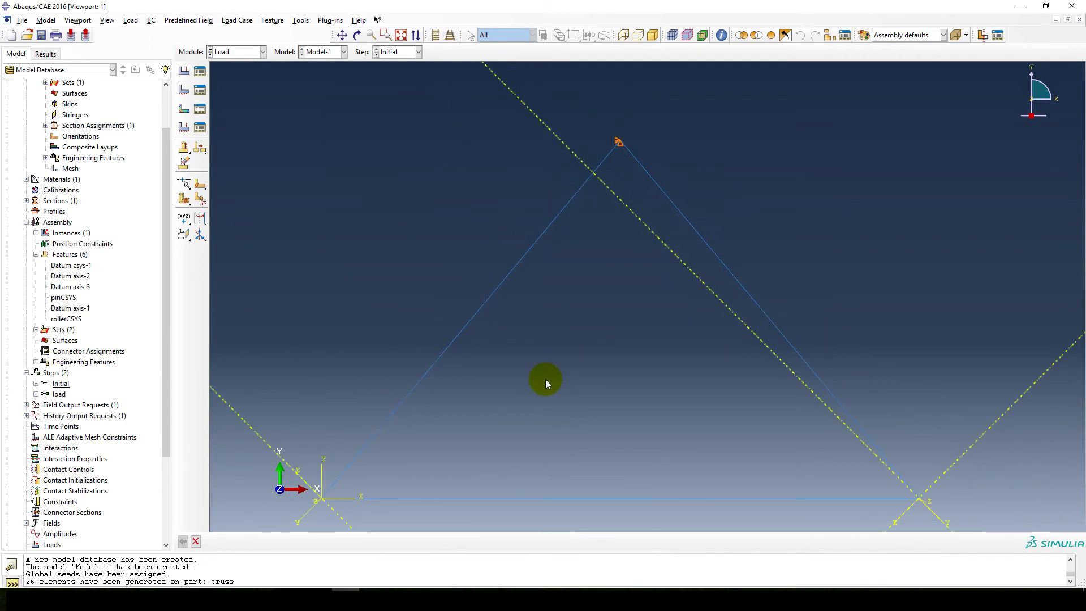
scroll(537, 398, down, 2)
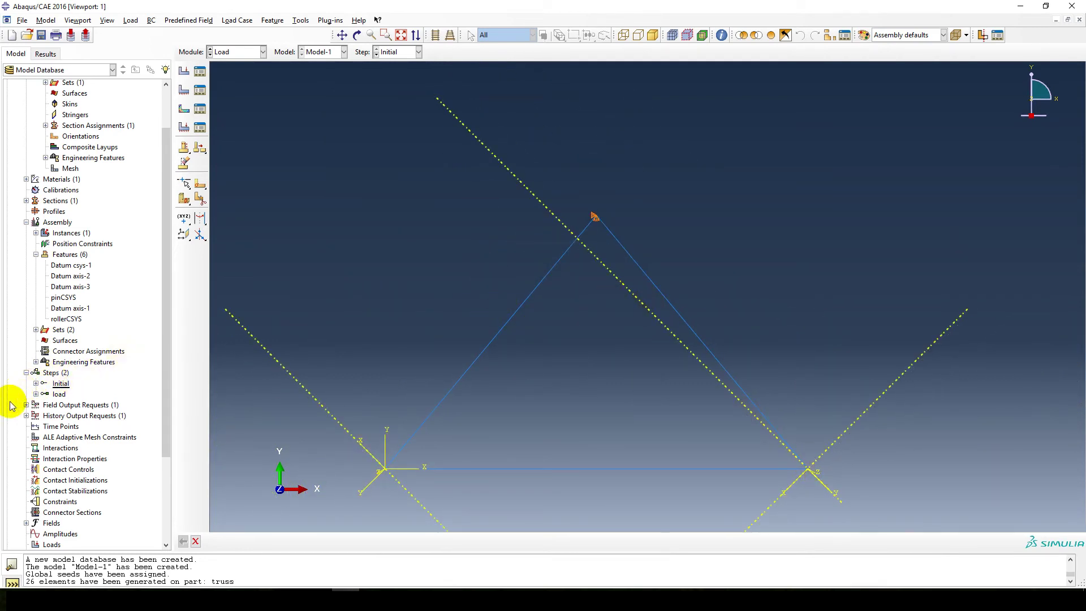
scroll(20, 418, down, 4)
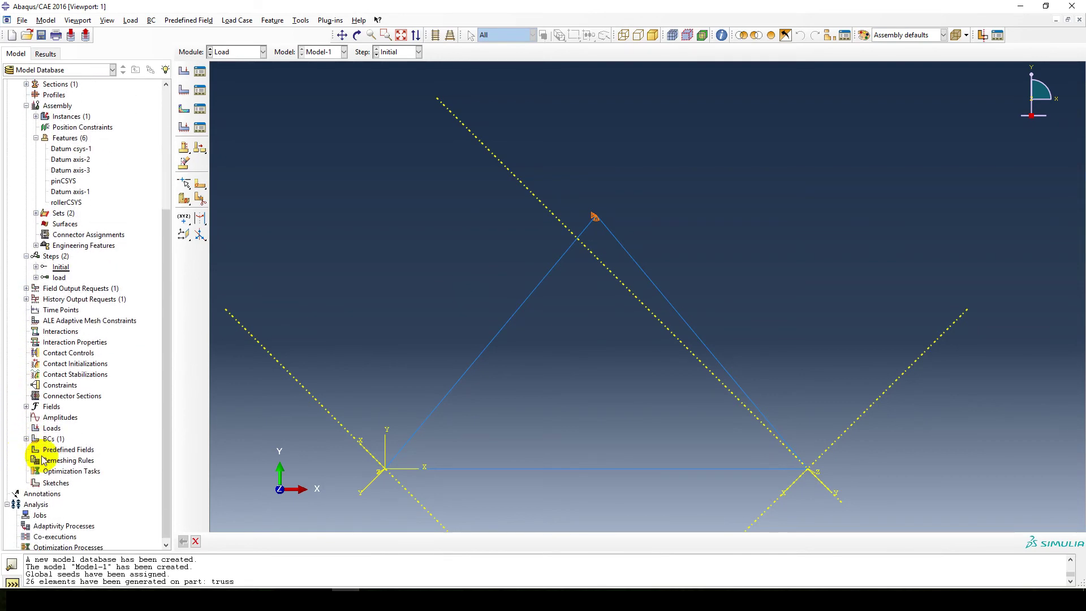
click(26, 436)
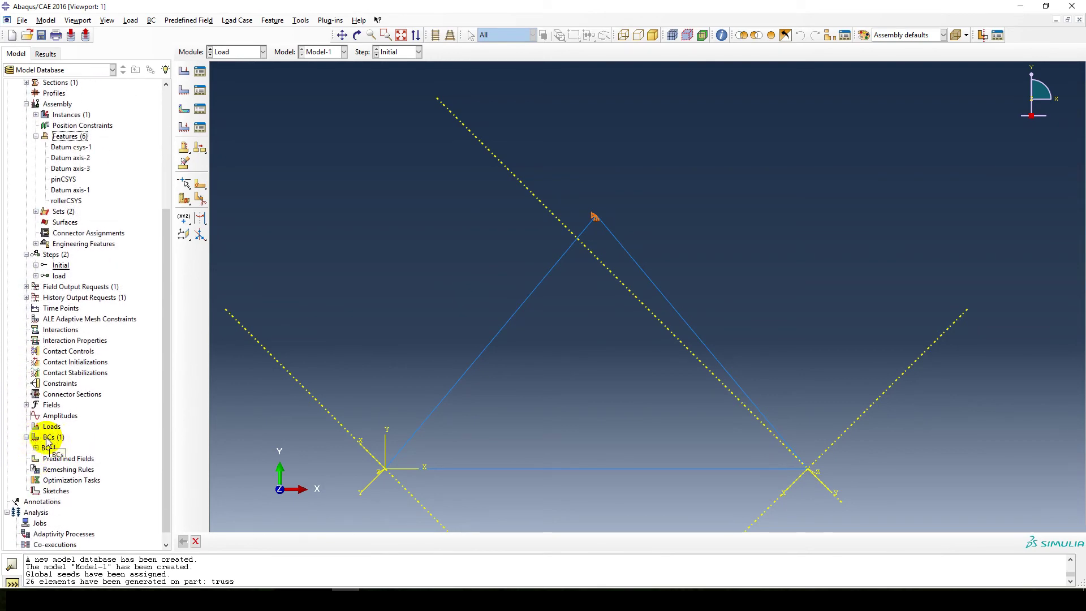
double_click(49, 437)
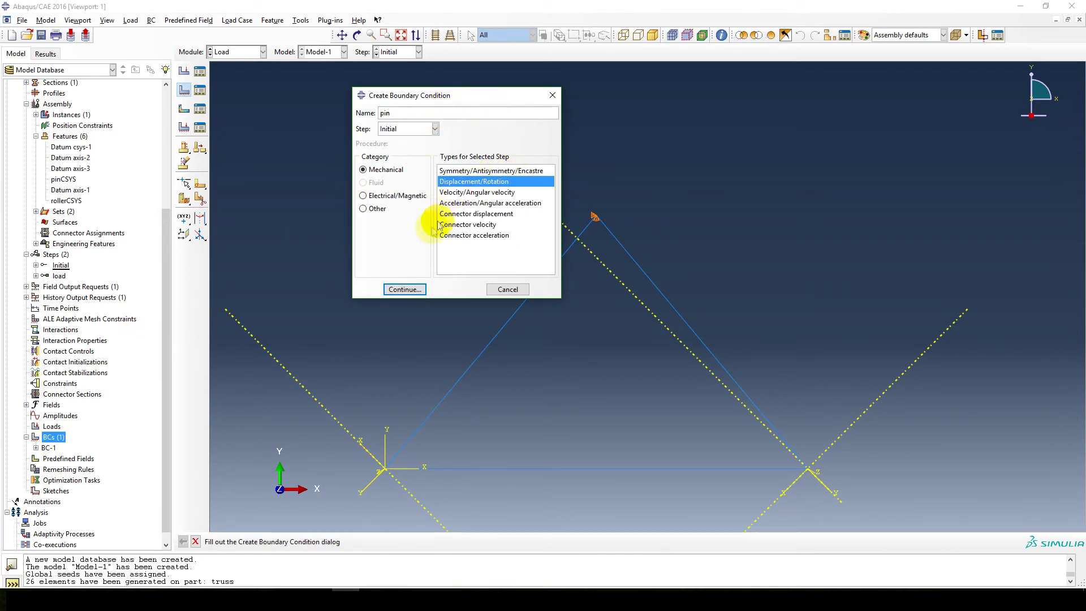
click(404, 289)
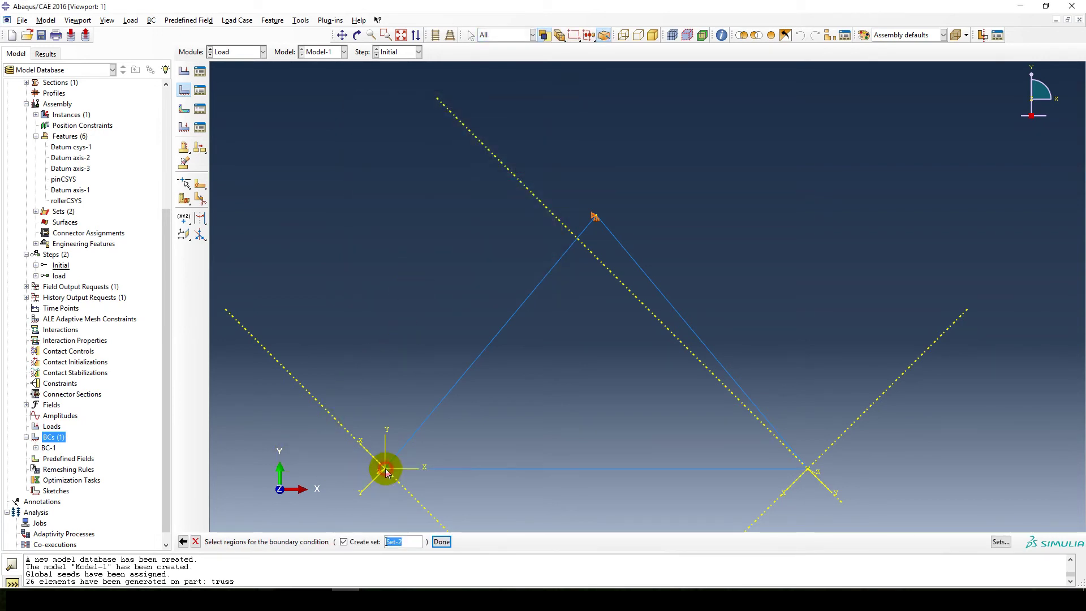
click(441, 541)
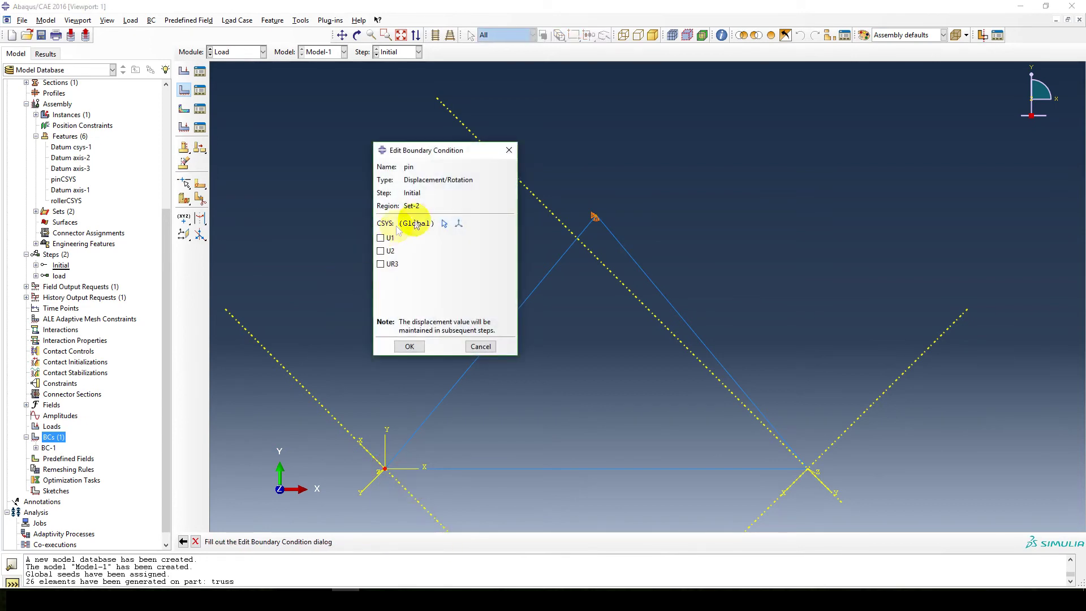
click(444, 223)
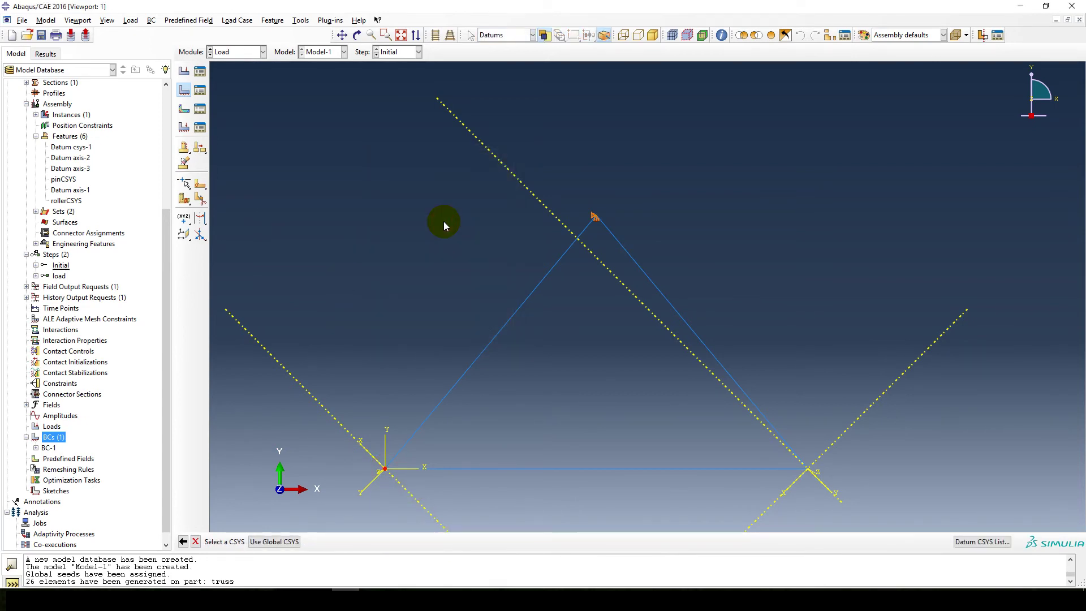
click(365, 487)
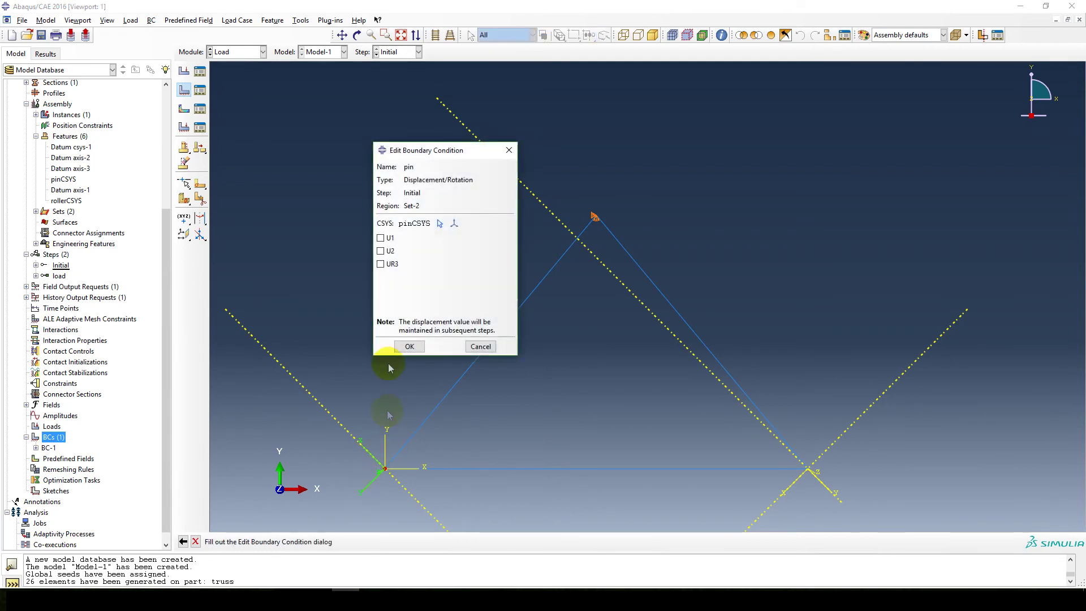
click(381, 237)
click(391, 251)
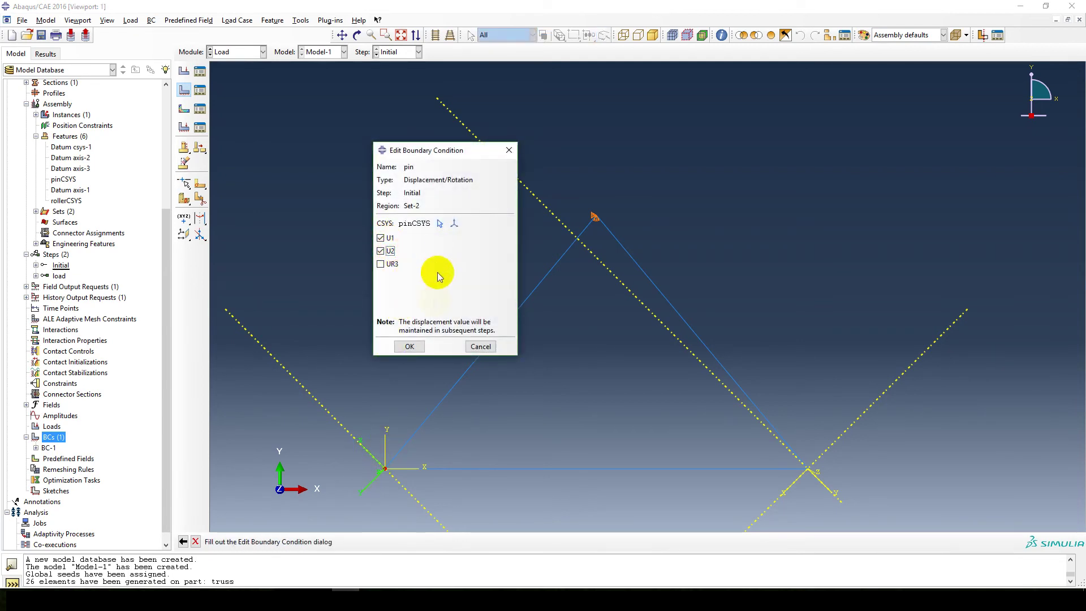
click(411, 347)
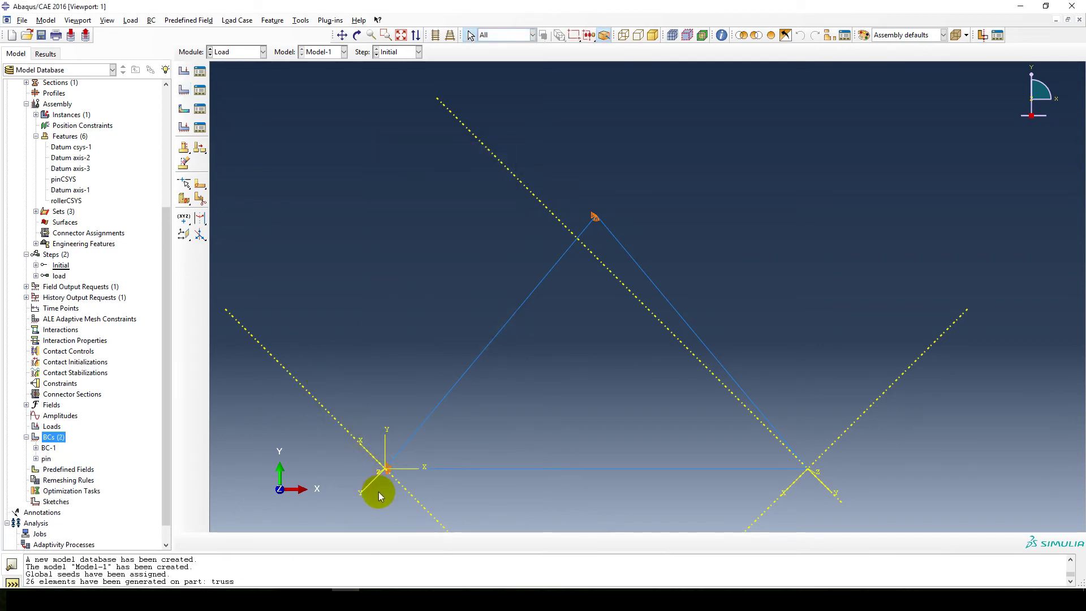
Step: Create the roller boundary condition at the right support node fixing only U2 in rollerCSYS
double_click(50, 438)
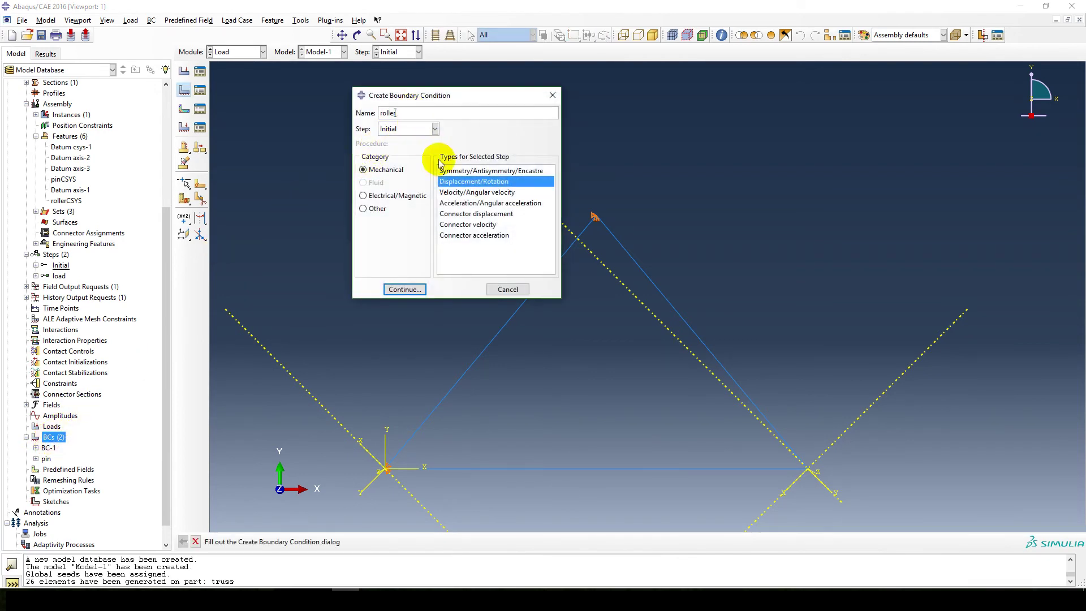
click(405, 290)
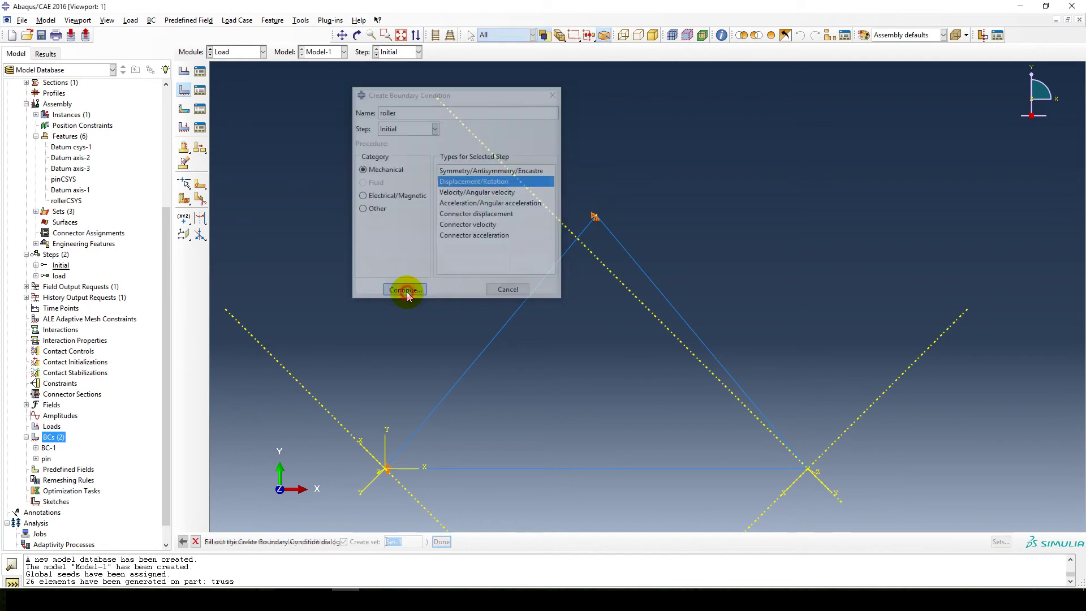
click(410, 444)
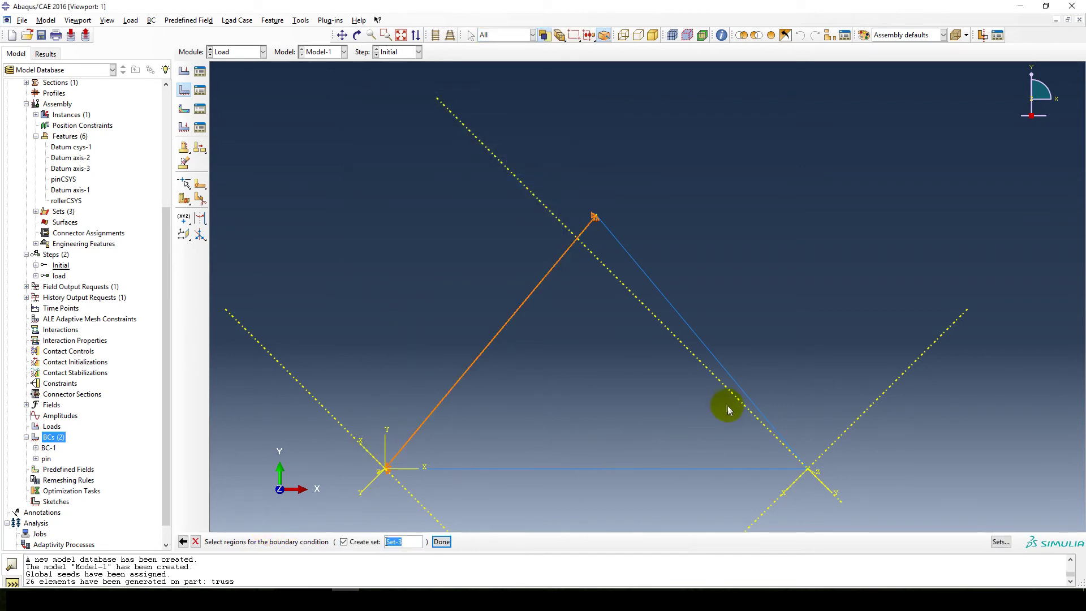
click(810, 473)
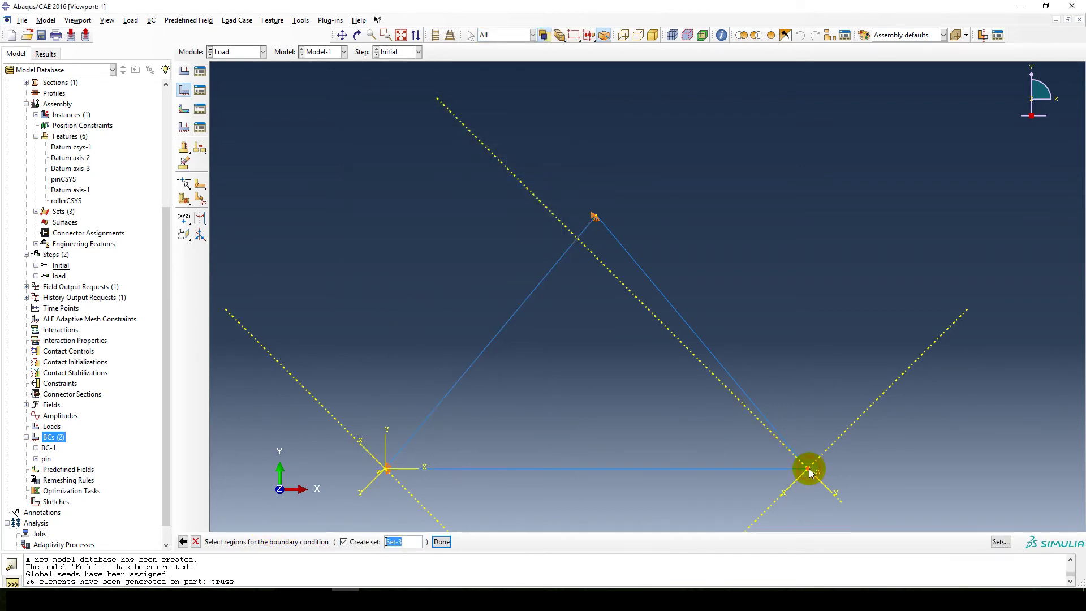
click(442, 541)
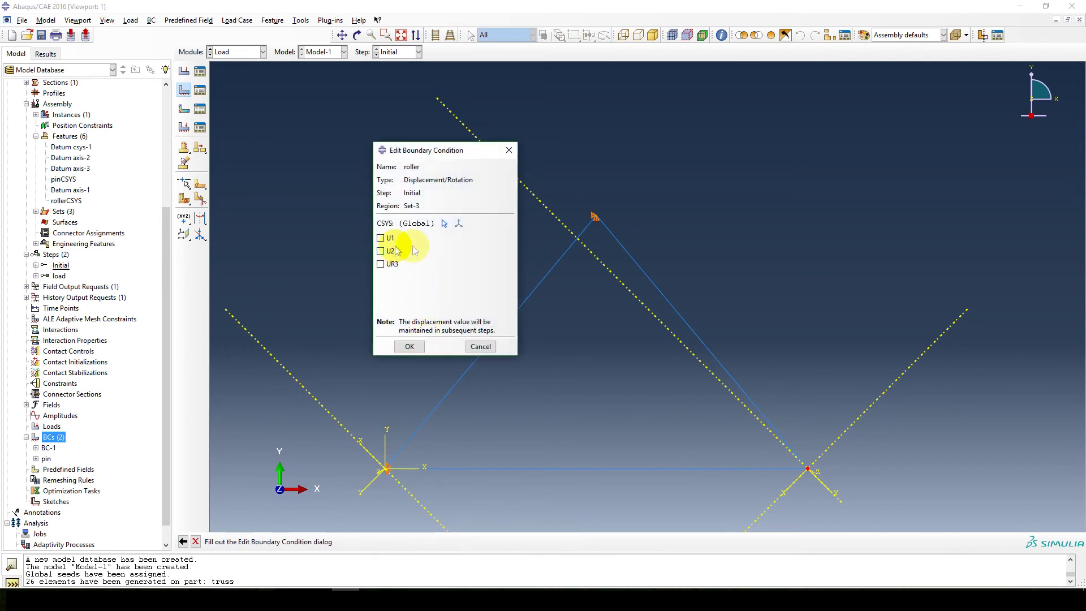
click(442, 225)
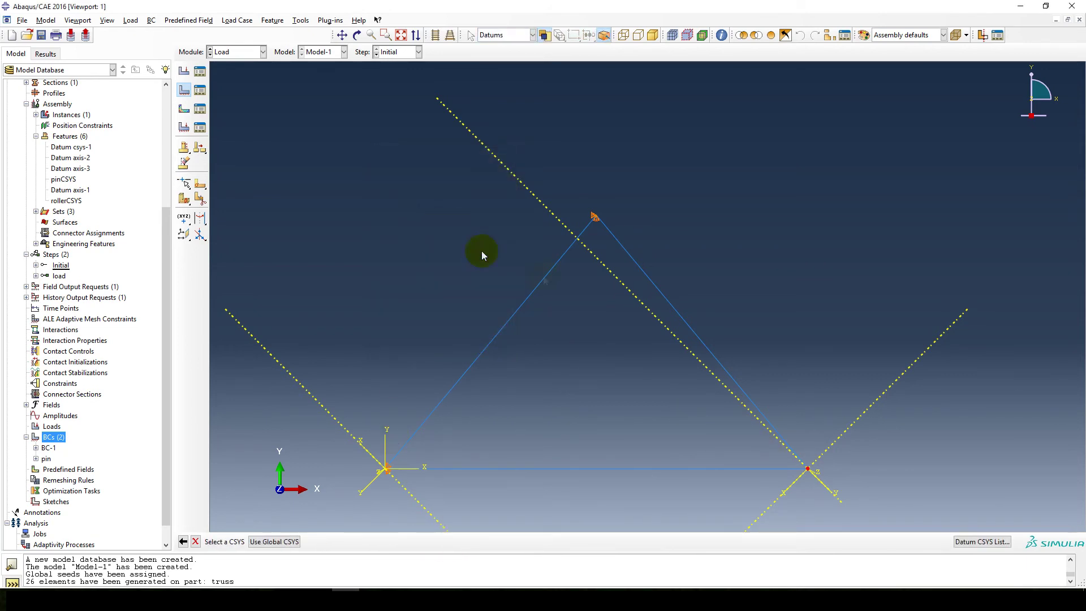
click(818, 473)
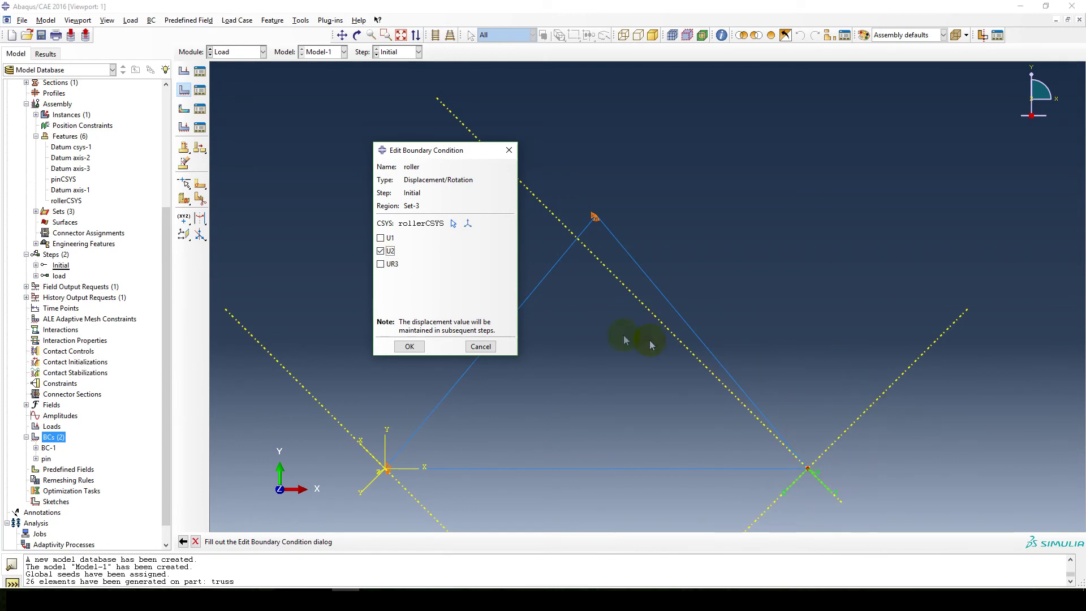
click(410, 346)
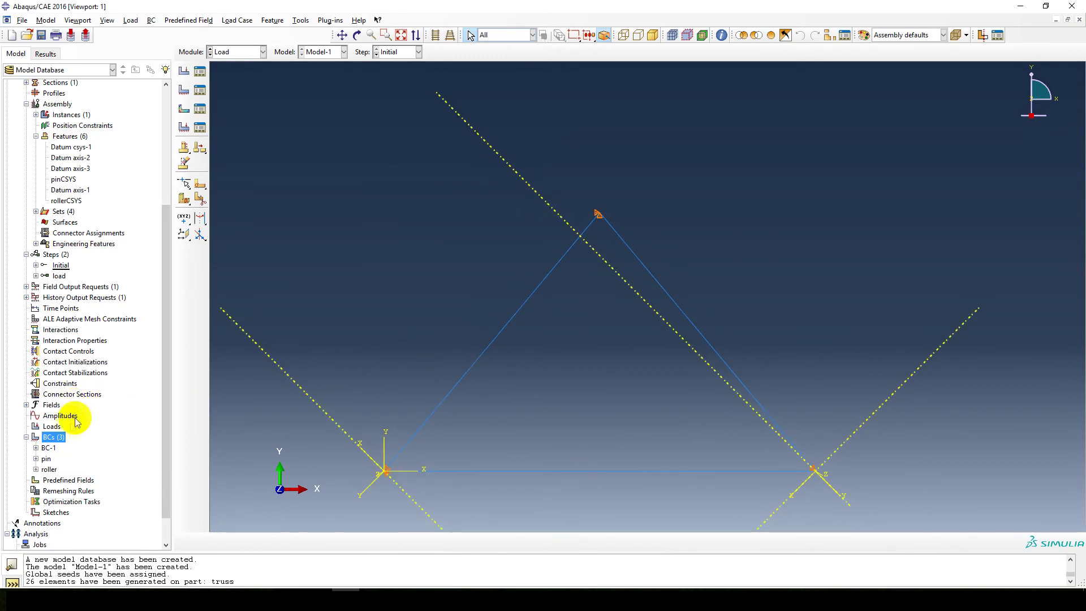
double_click(52, 427)
Step: Apply concentrated force pointLoad at the roller node in the load step, CF1 12e3 in rollerCSYS
click(283, 127)
click(276, 151)
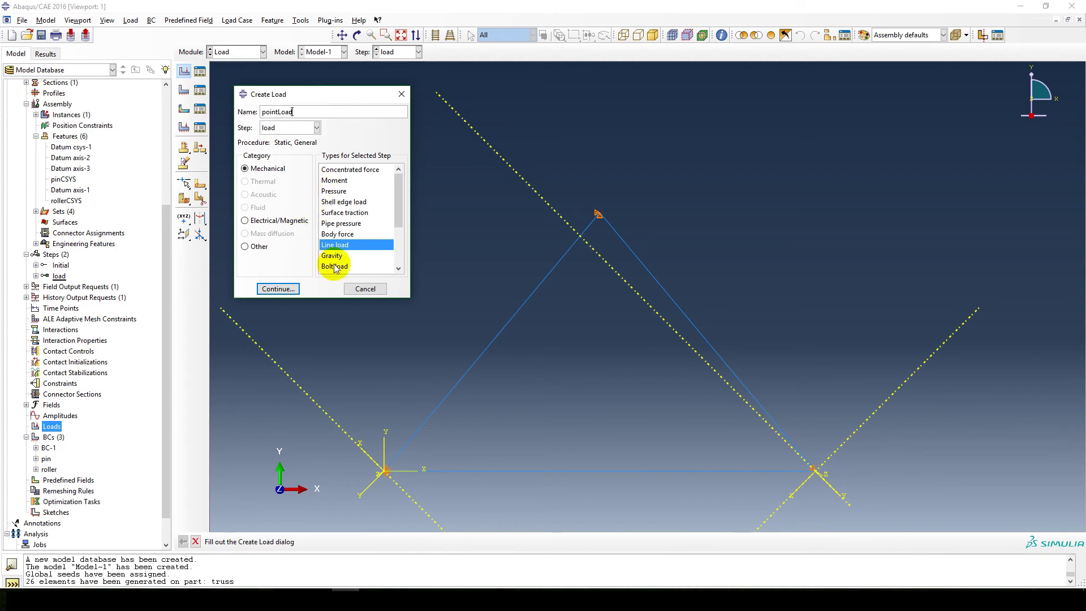
click(334, 170)
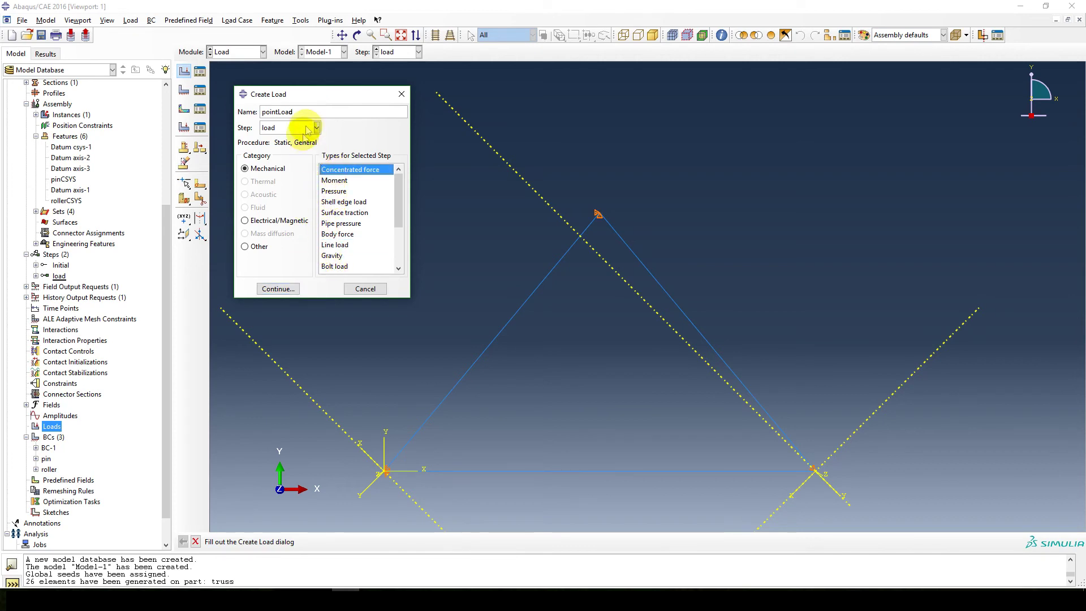
click(279, 289)
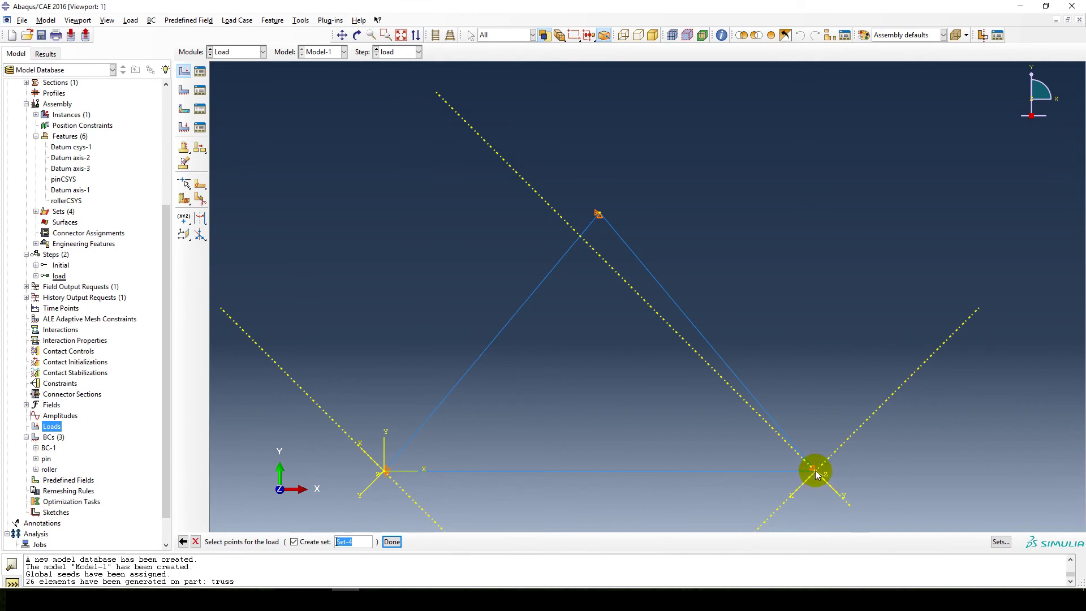
click(390, 541)
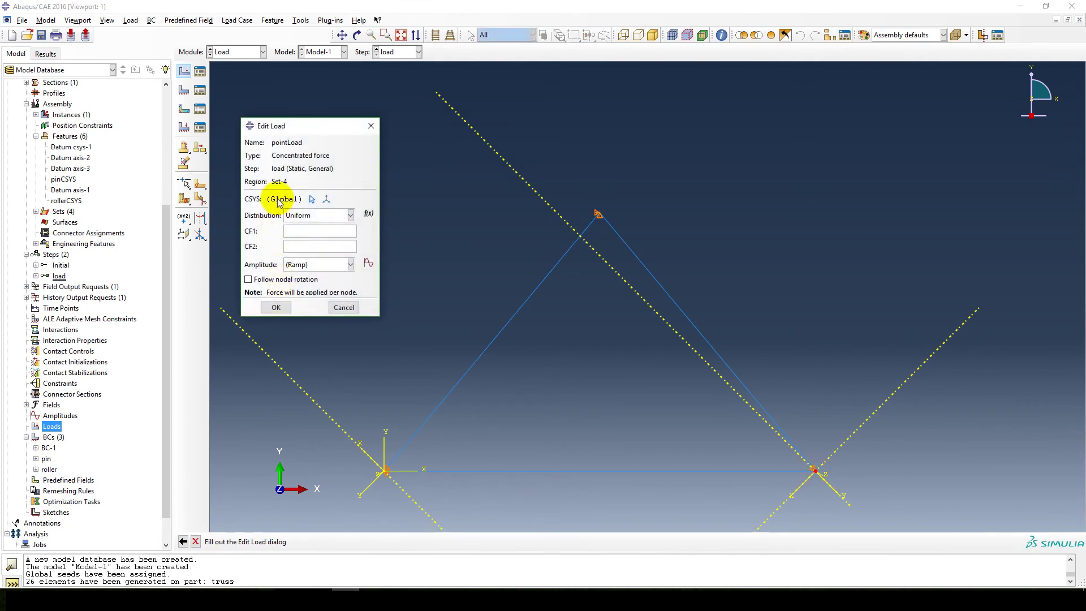
click(311, 200)
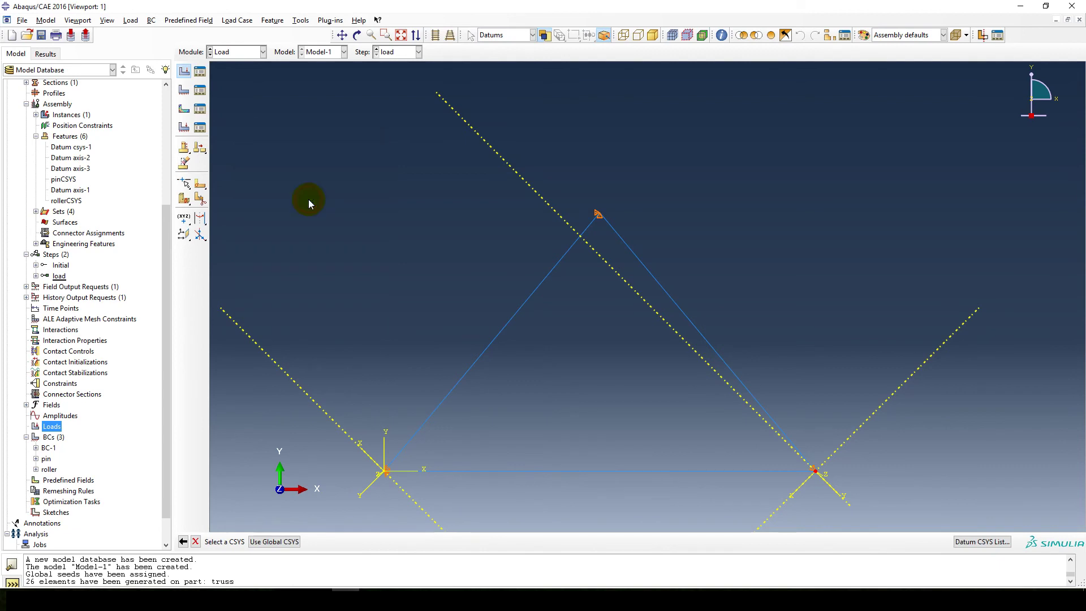
click(845, 496)
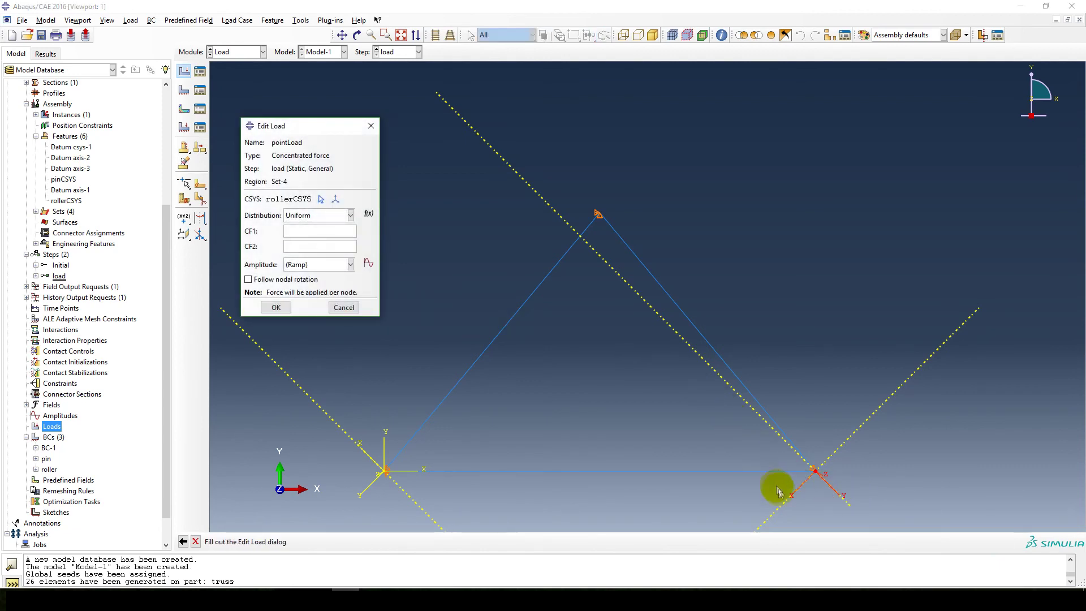
click(309, 249)
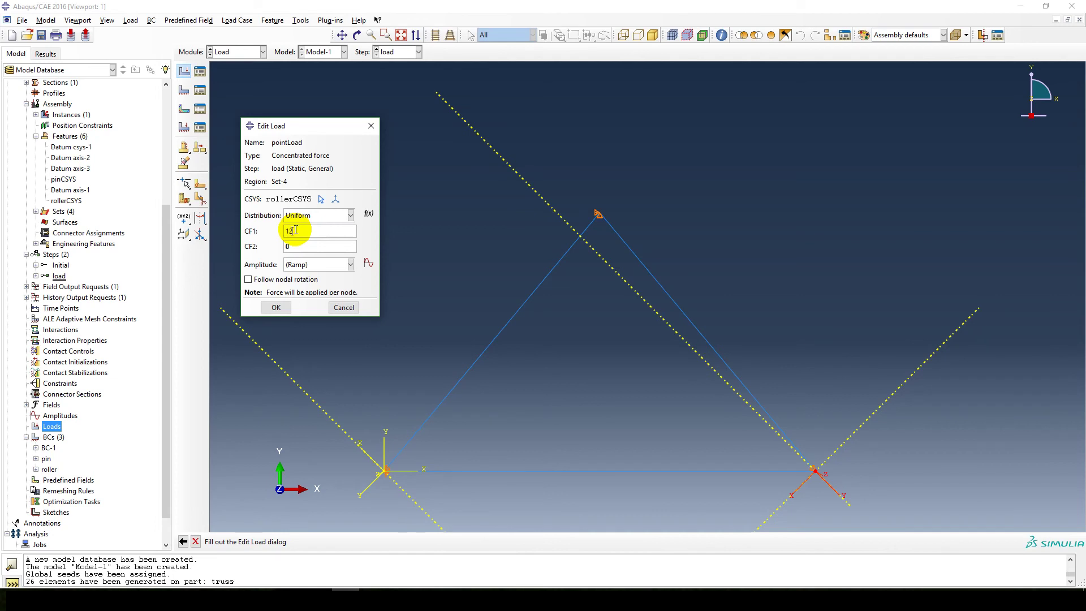
click(277, 307)
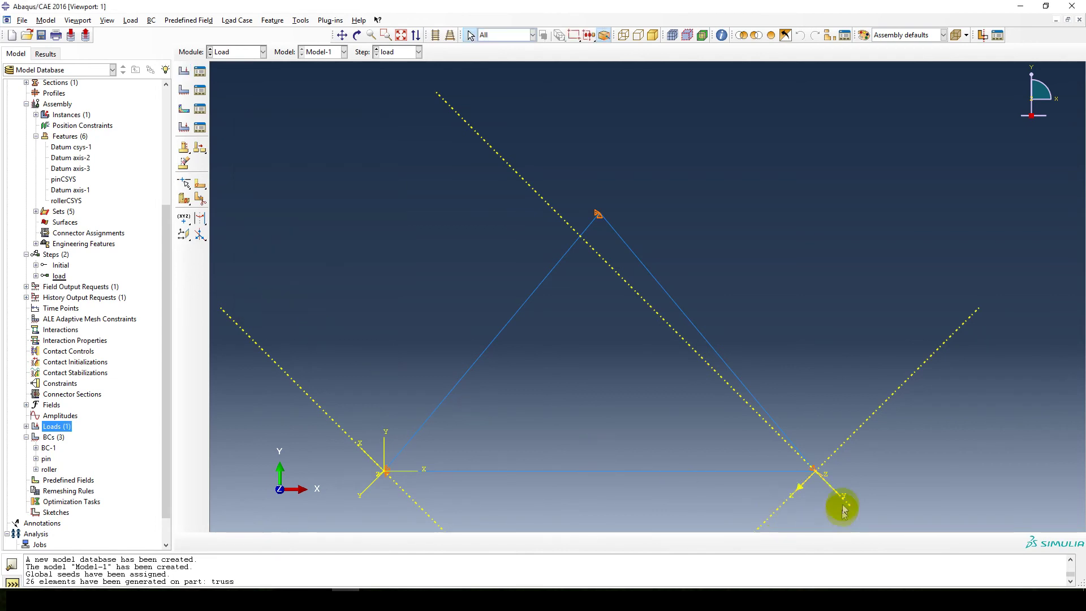
Step: Collapse the BCs list and expand Loads in the model tree to show pointLoad
click(27, 427)
click(26, 426)
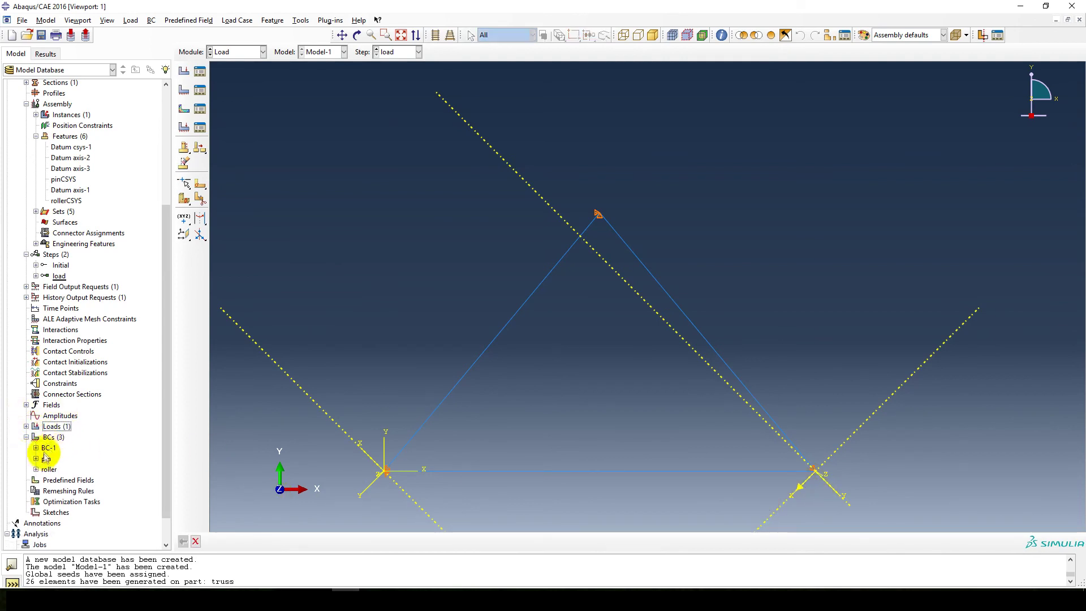
click(26, 437)
click(26, 426)
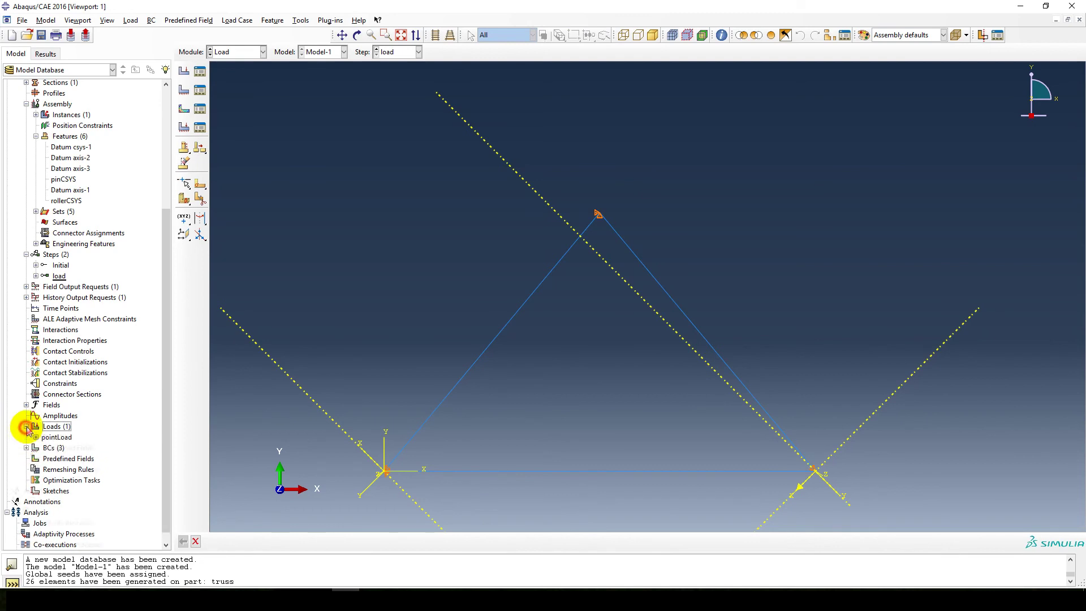
click(53, 436)
Step: Edit pointLoad's CF1 value so the force points up the roller's inclined axis
right_click(59, 439)
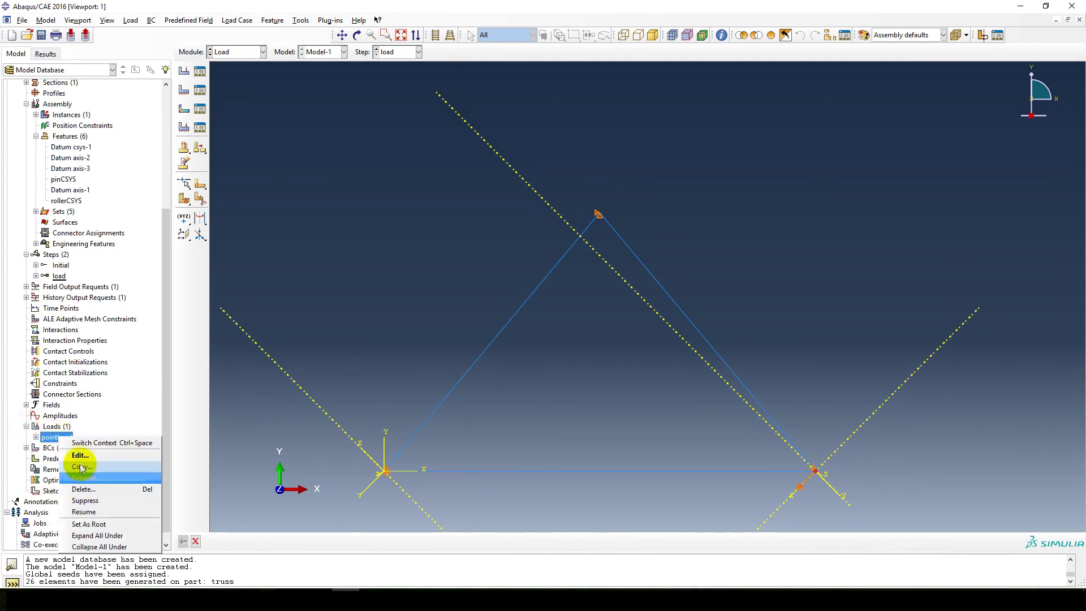
click(82, 455)
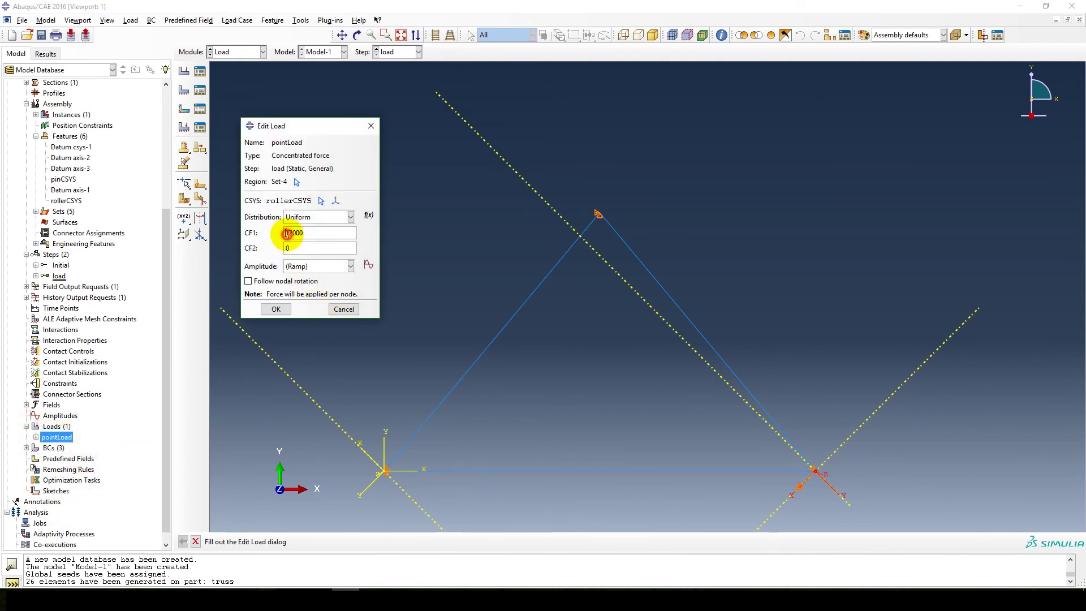
click(288, 233)
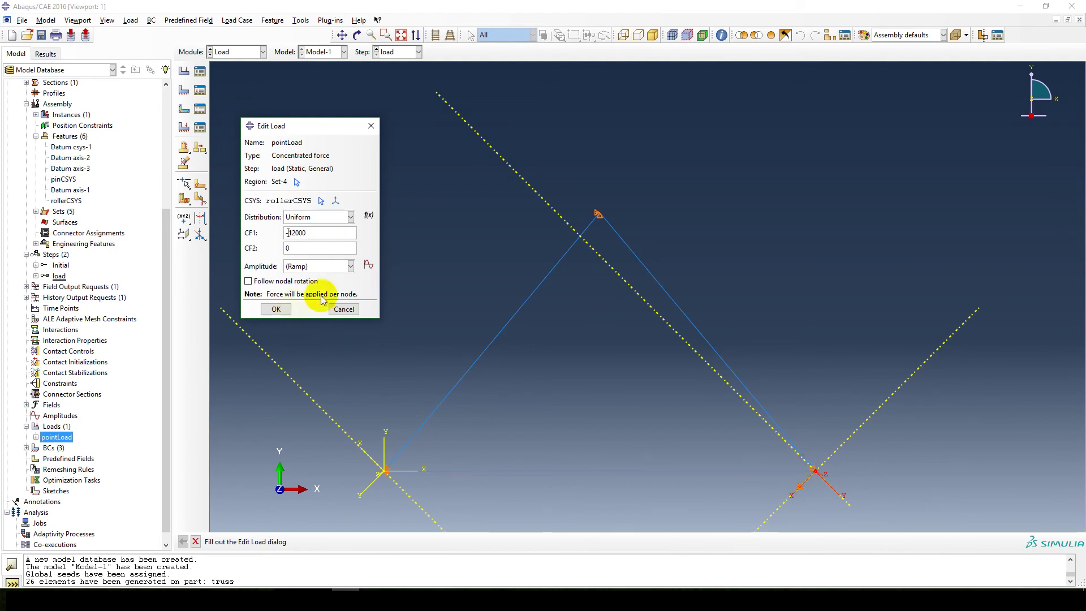
click(277, 309)
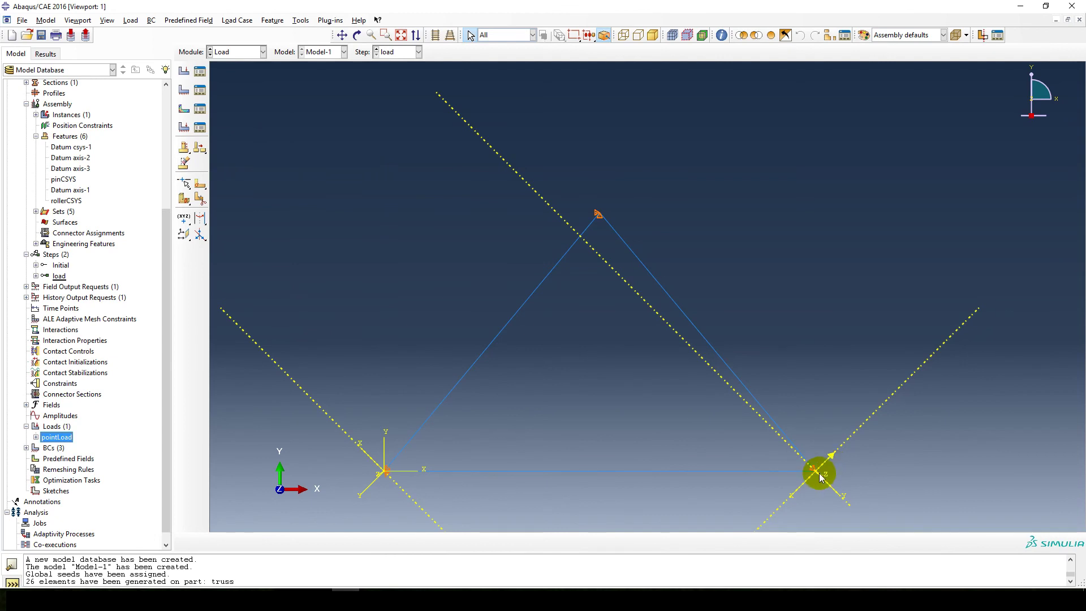
scroll(823, 470, up, 1)
scroll(823, 471, up, 1)
scroll(823, 471, down, 2)
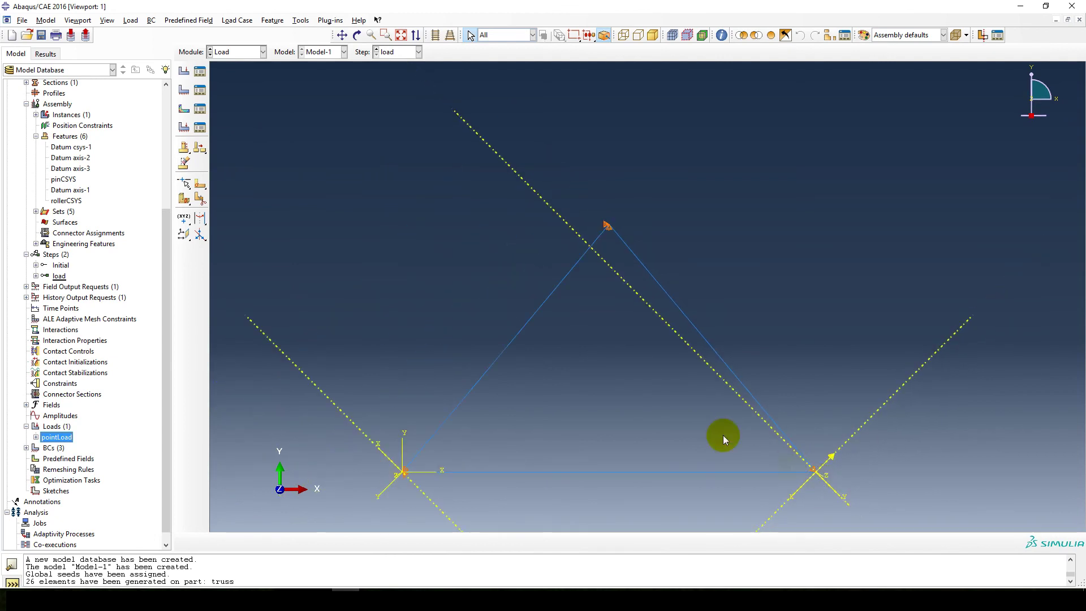
scroll(68, 396, down, 1)
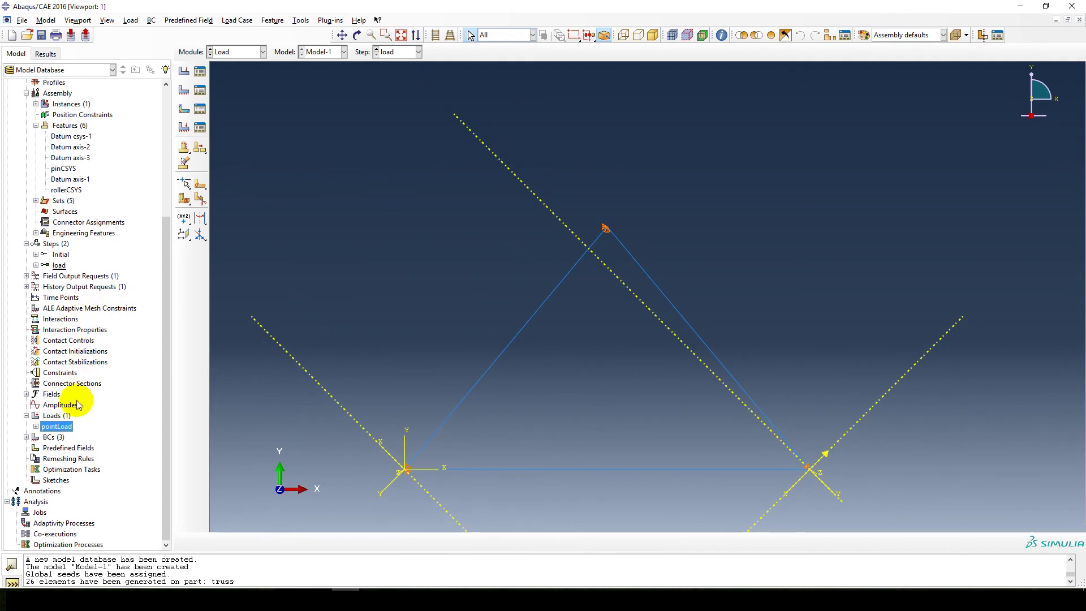
double_click(41, 512)
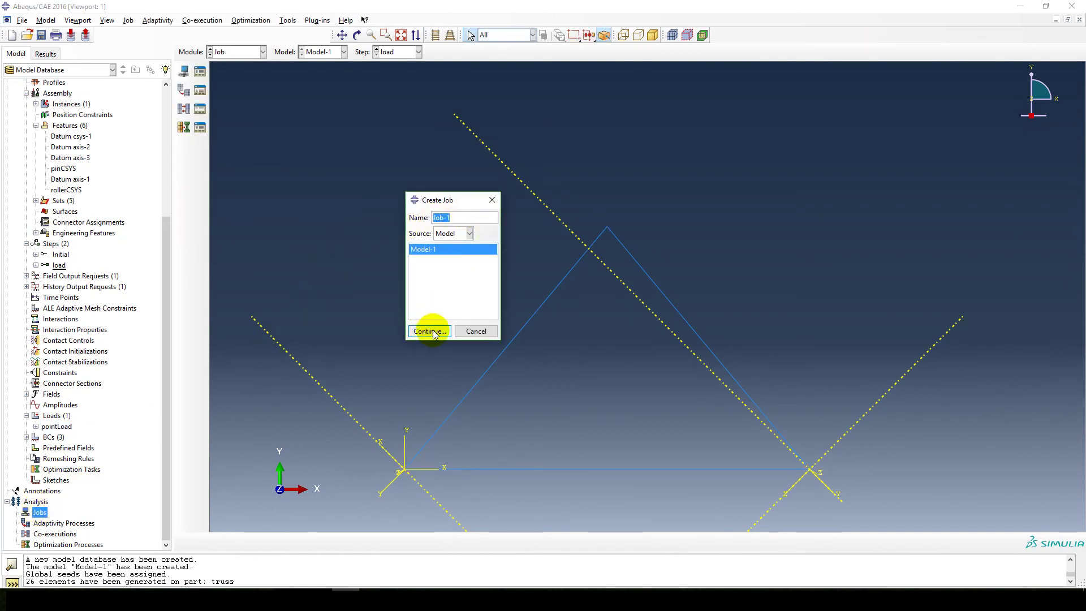
Step: Create Job-1 for Model-1, submit it overwriting old job files, and open its results
click(433, 332)
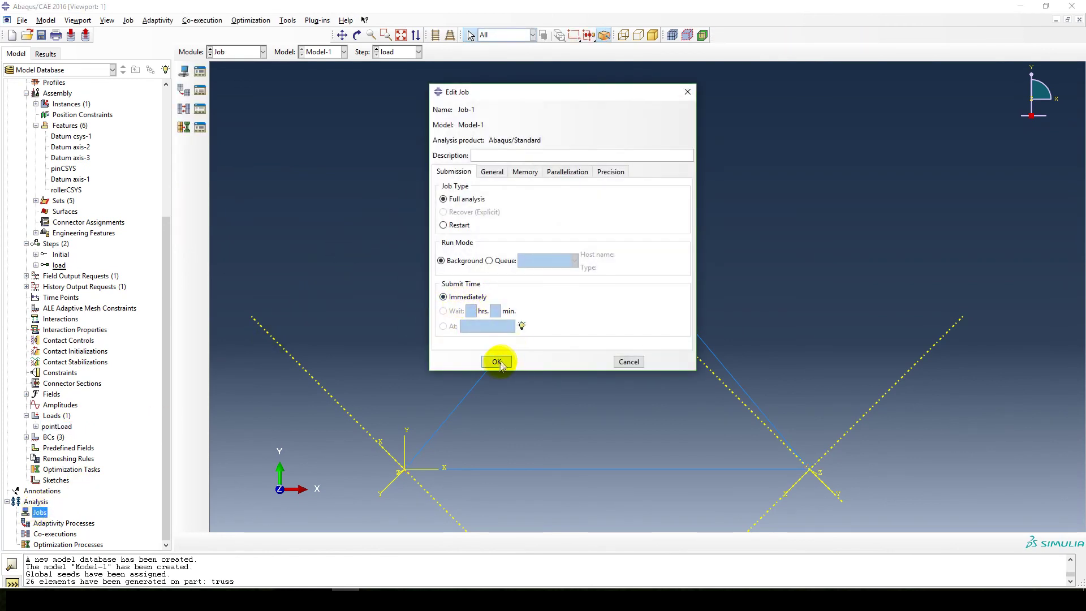
click(498, 356)
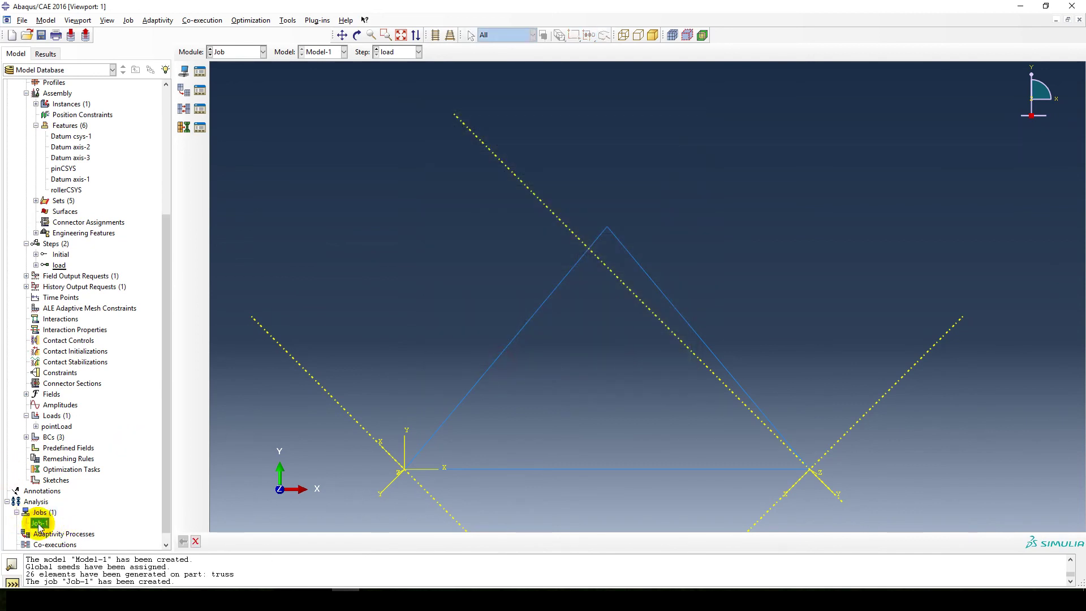
right_click(38, 524)
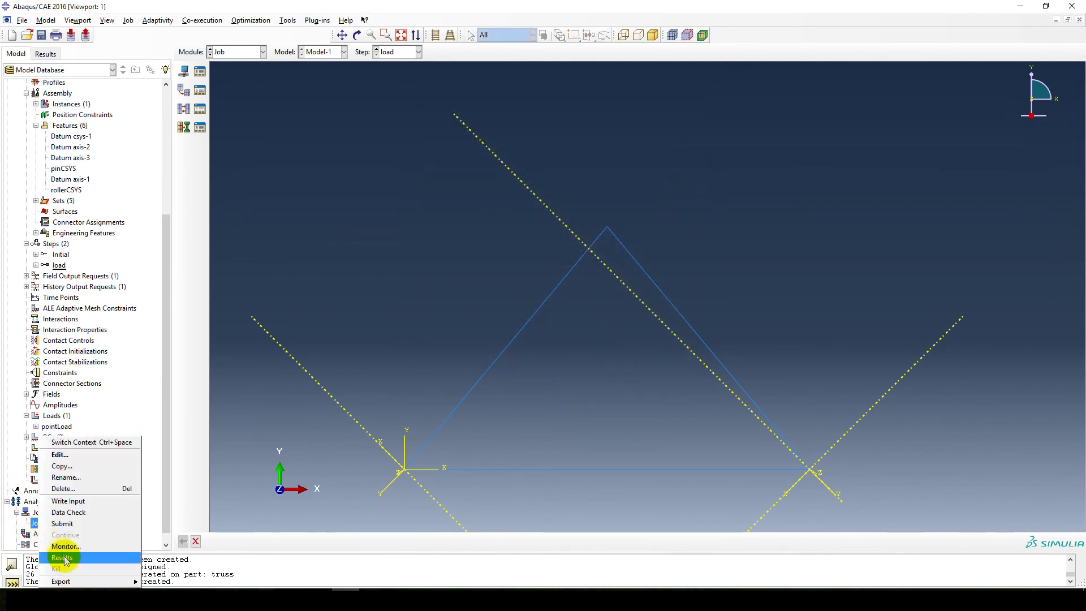
click(64, 524)
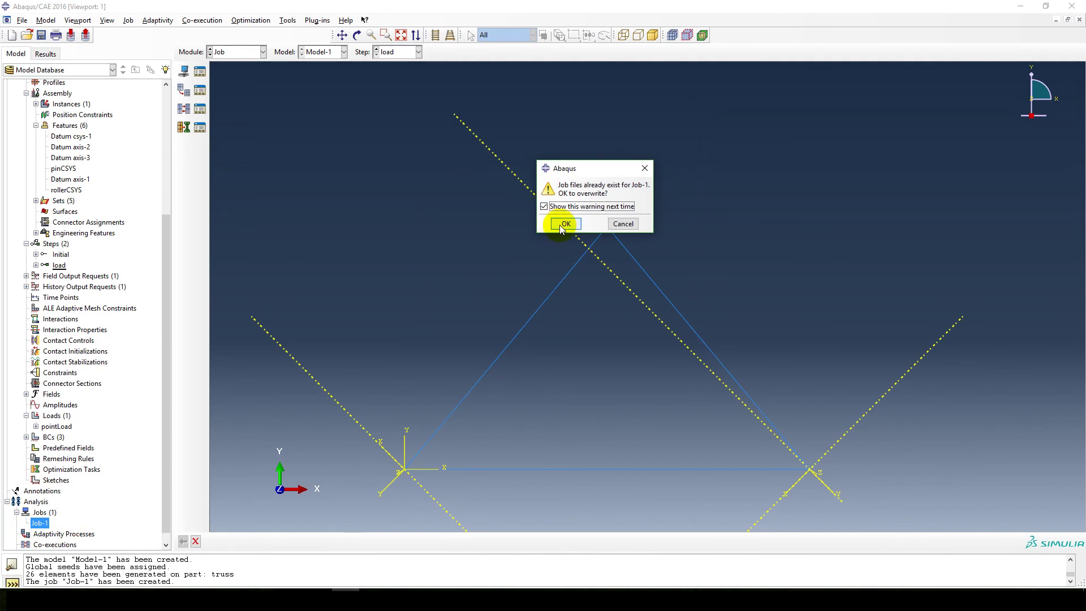
click(564, 225)
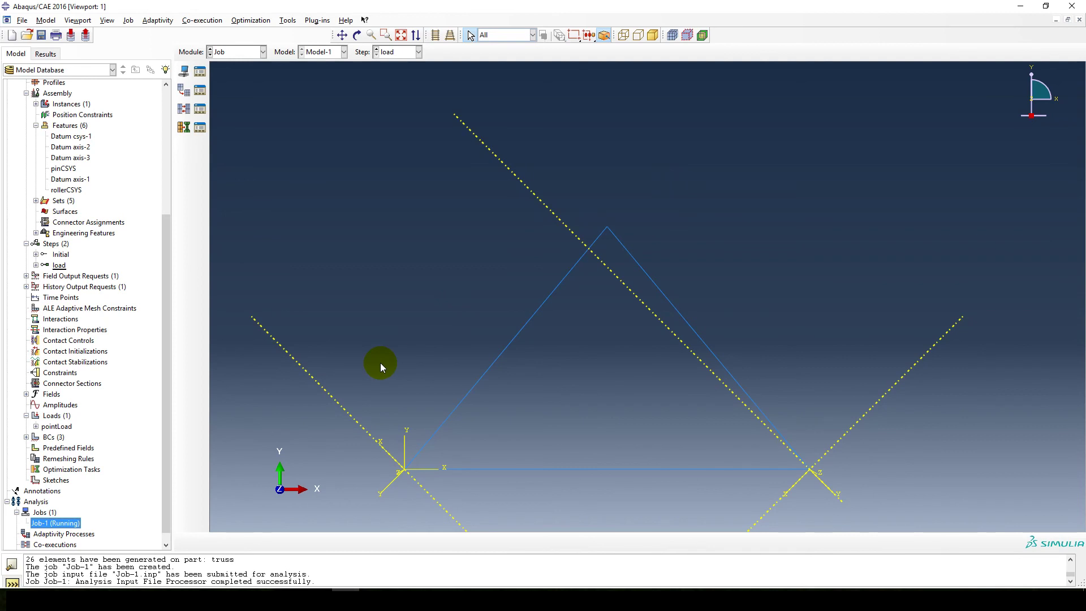
right_click(67, 527)
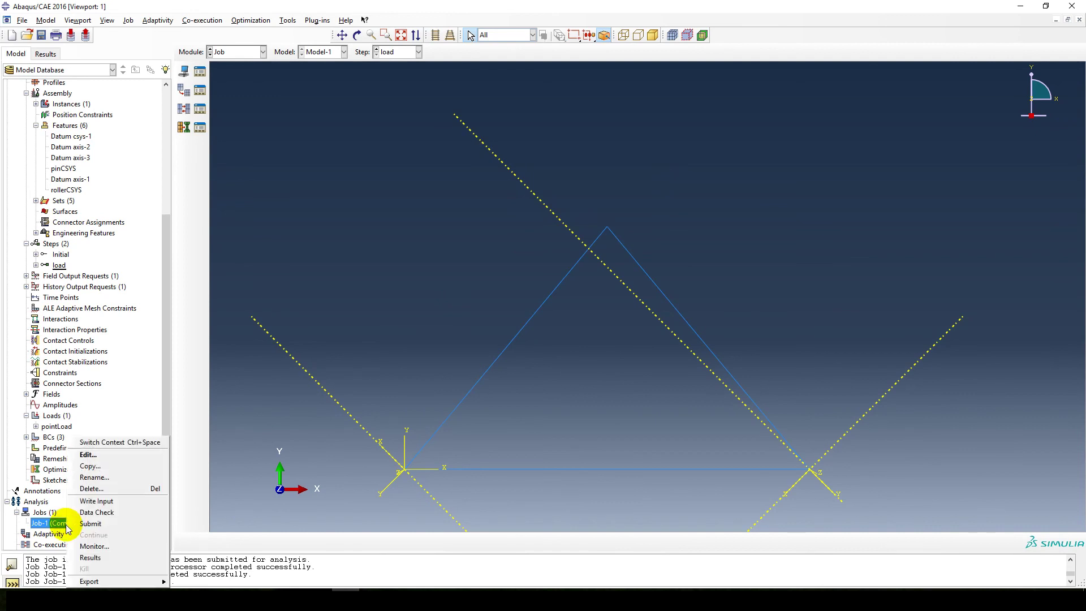
click(79, 556)
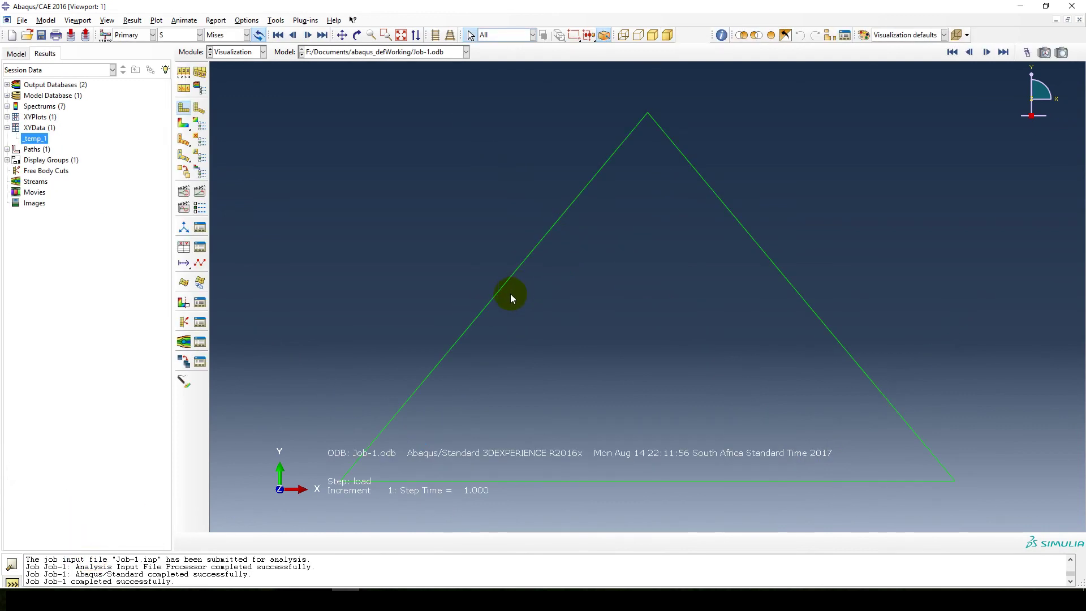
Step: Plot contours on the deformed truss with tick marks on line elements turned off
click(184, 123)
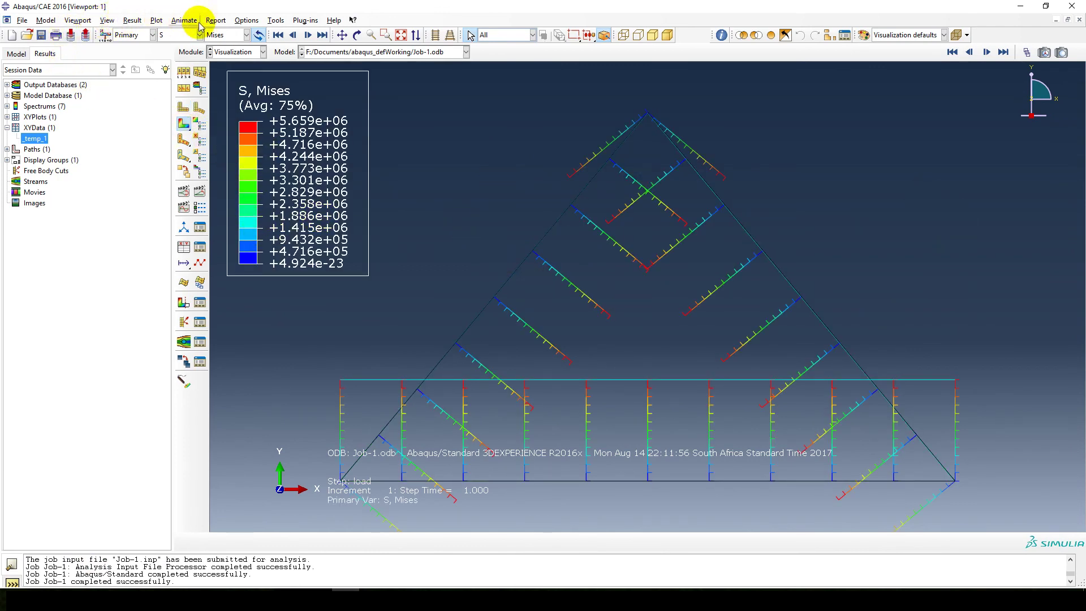
click(203, 125)
click(261, 112)
click(287, 267)
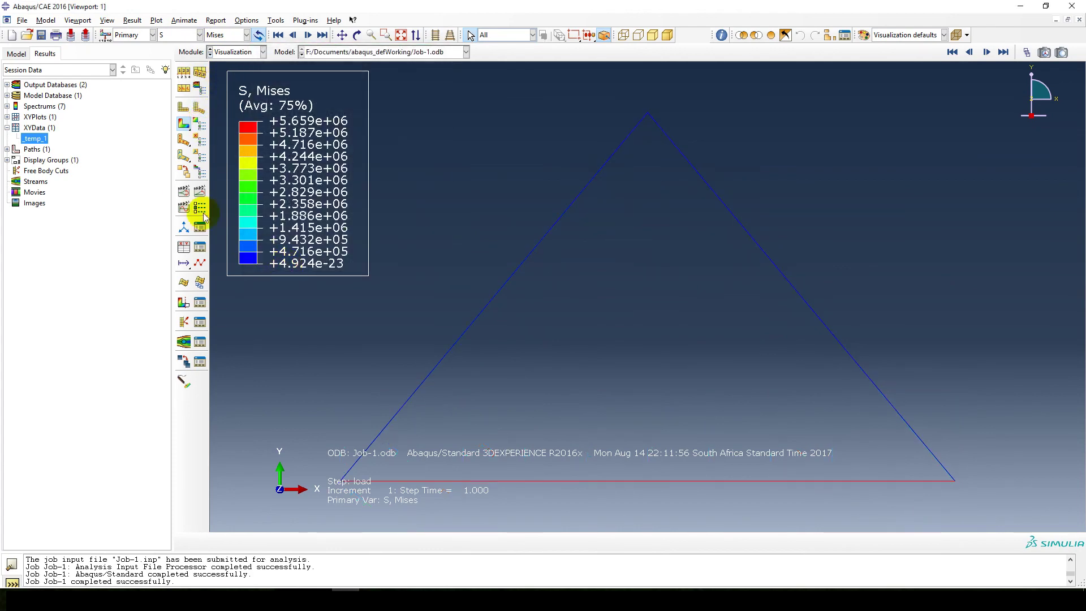
Step: Switch the contour variable to displacement U and show component U2
click(170, 35)
click(169, 134)
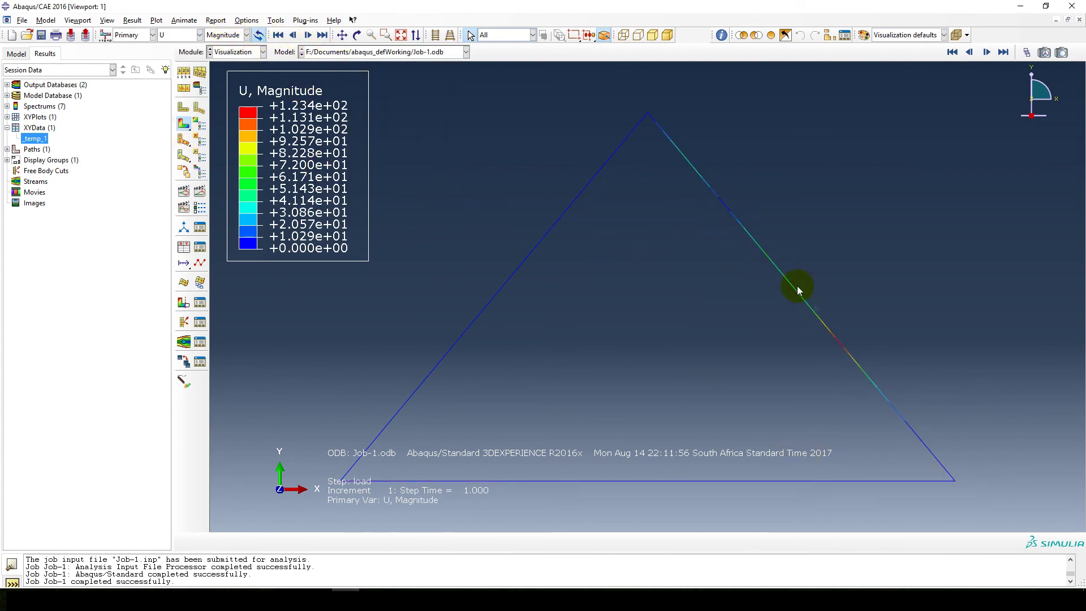
click(217, 35)
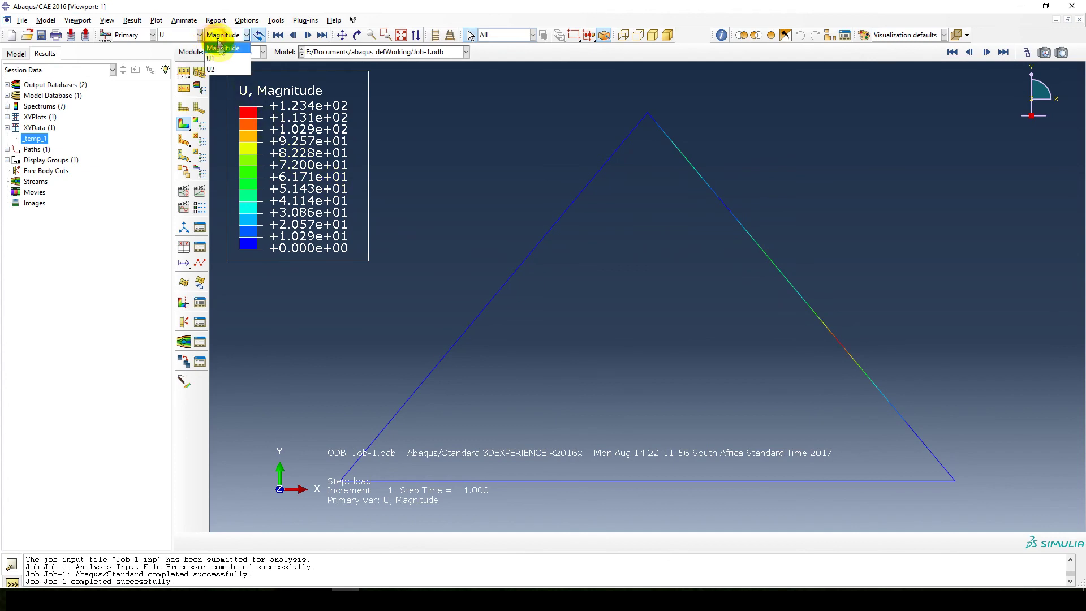
click(218, 52)
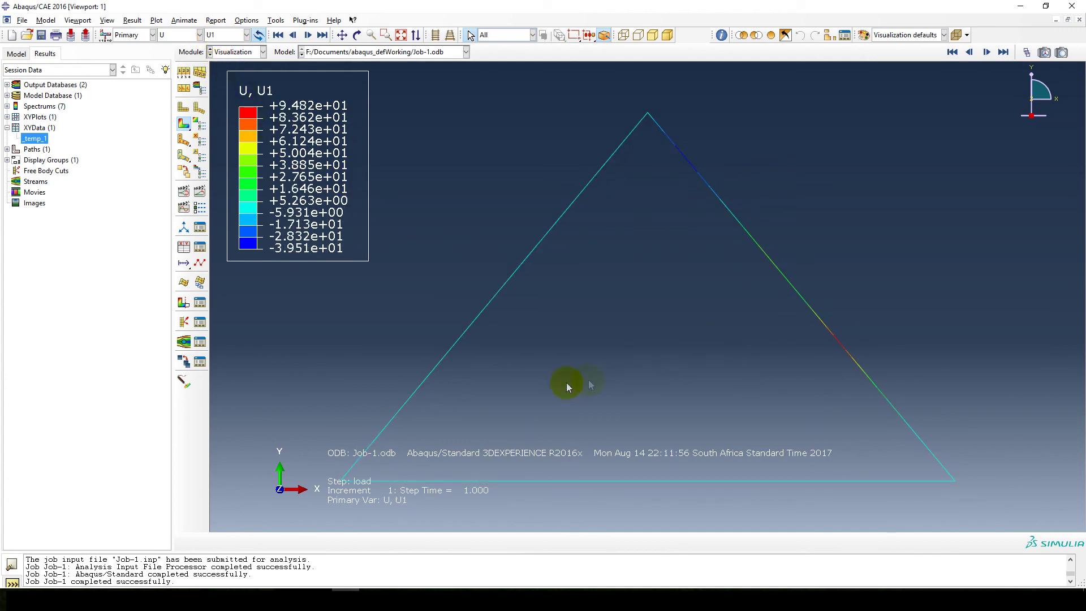
click(226, 34)
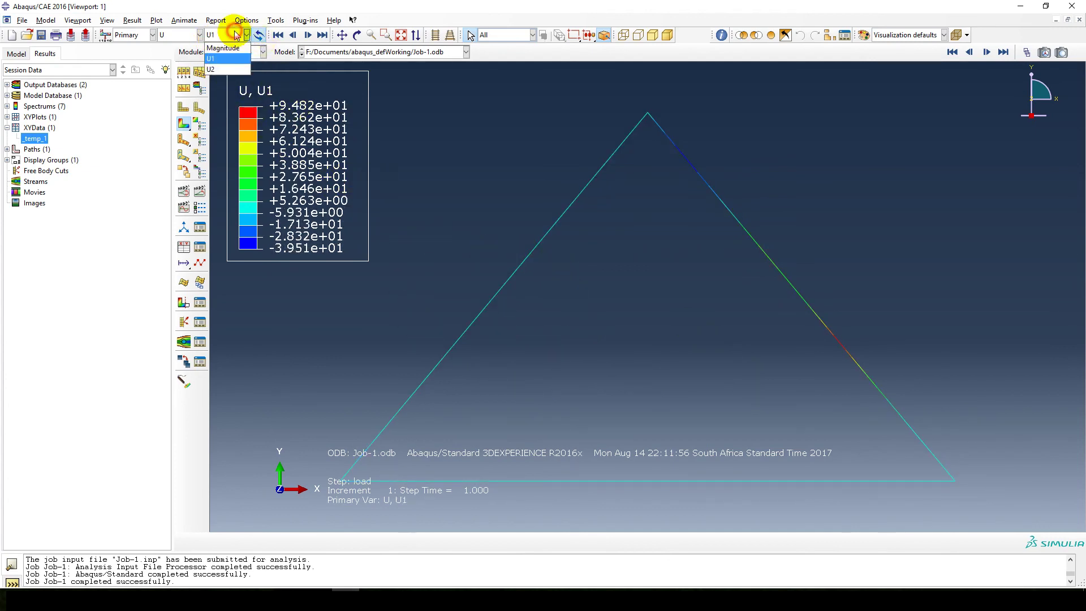
click(219, 71)
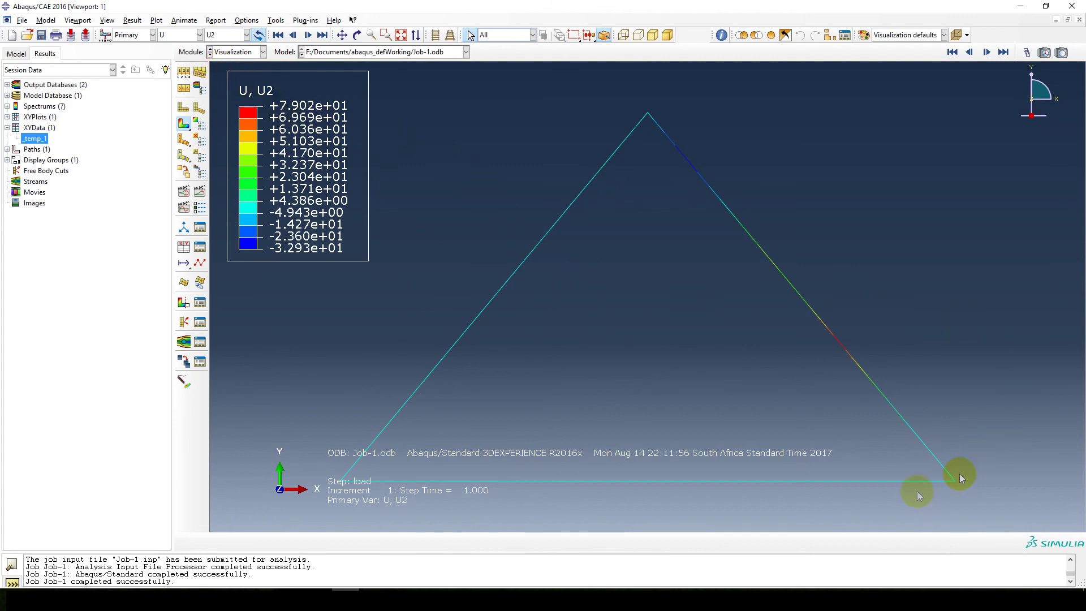